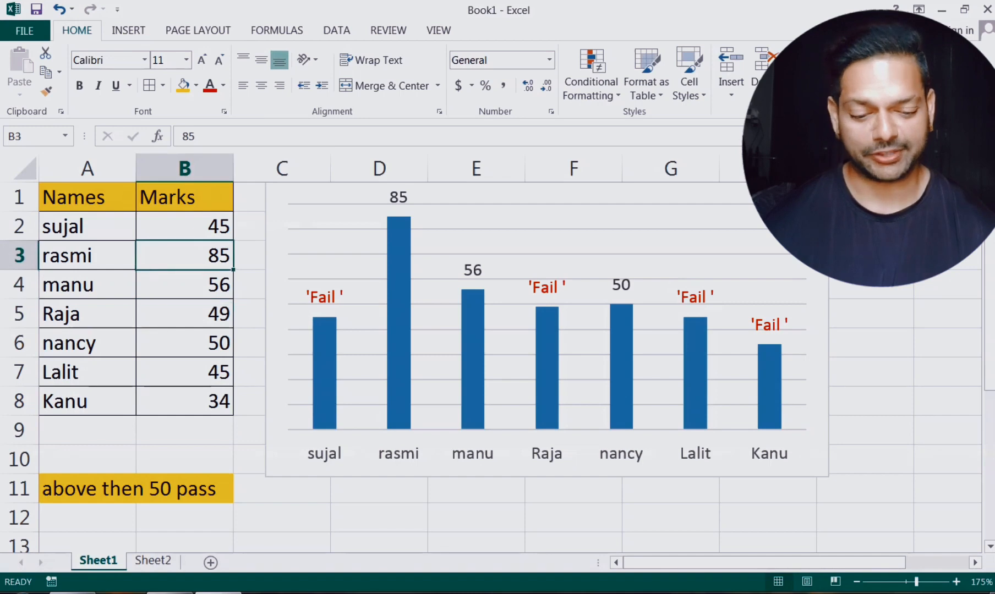
Change the mark in cell B3 to 40 in the finished chart example.
text(40)
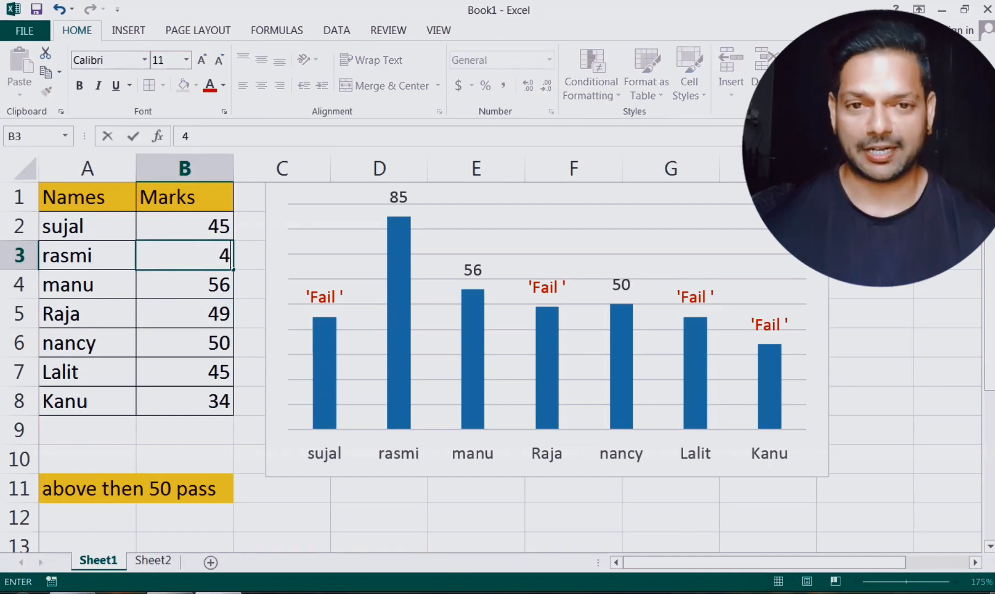
key(Return)
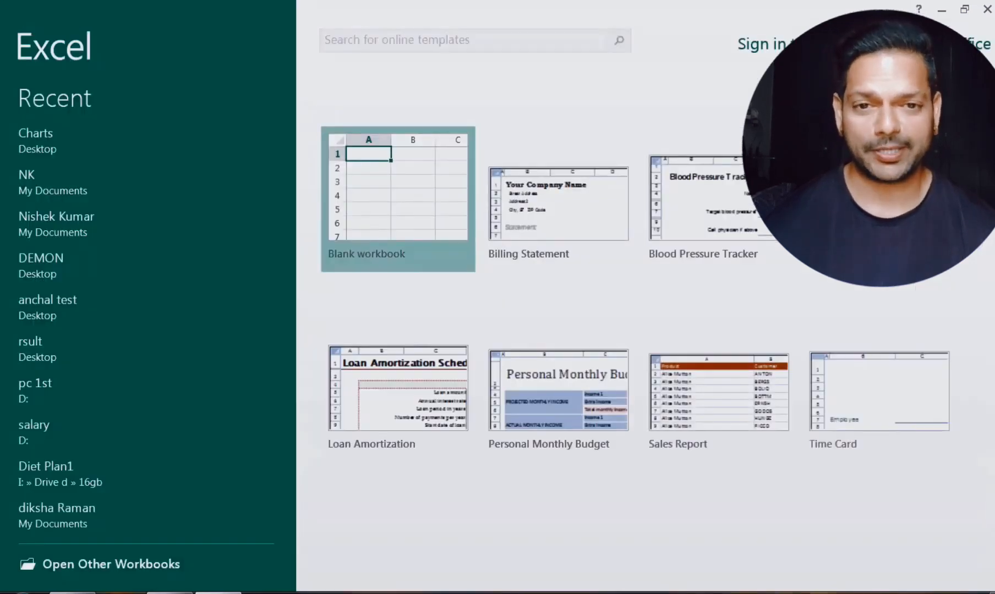
Create a new blank workbook and enlarge the sheet view to 175%.
click(396, 217)
click(397, 214)
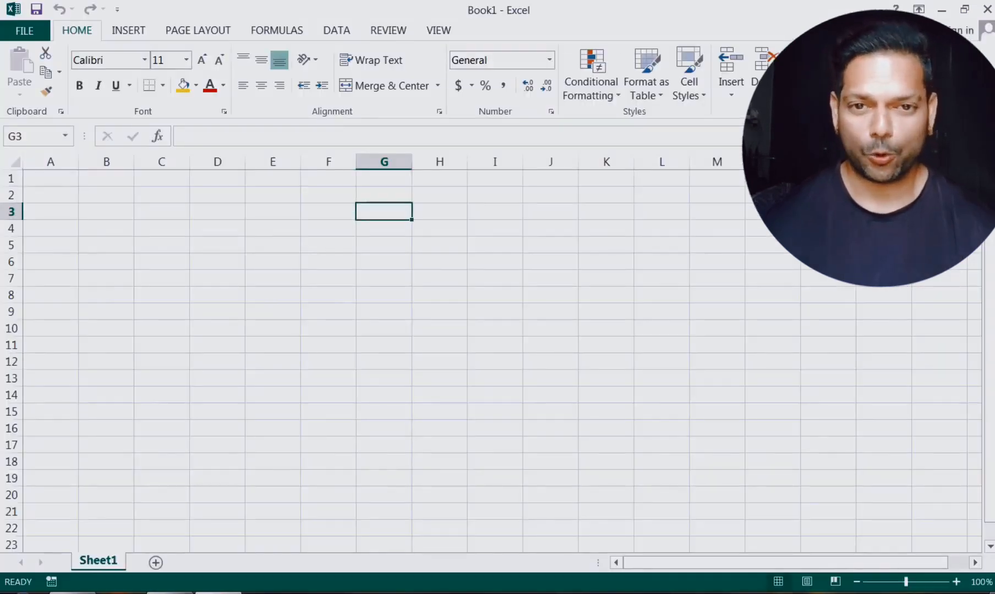
scroll(491, 352, up, 4)
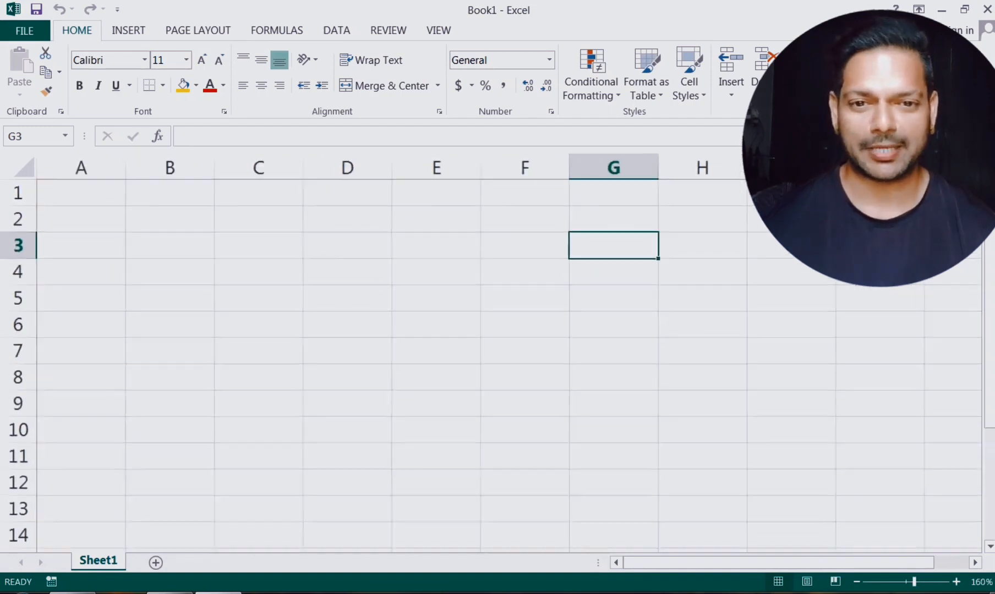
scroll(491, 352, up, 1)
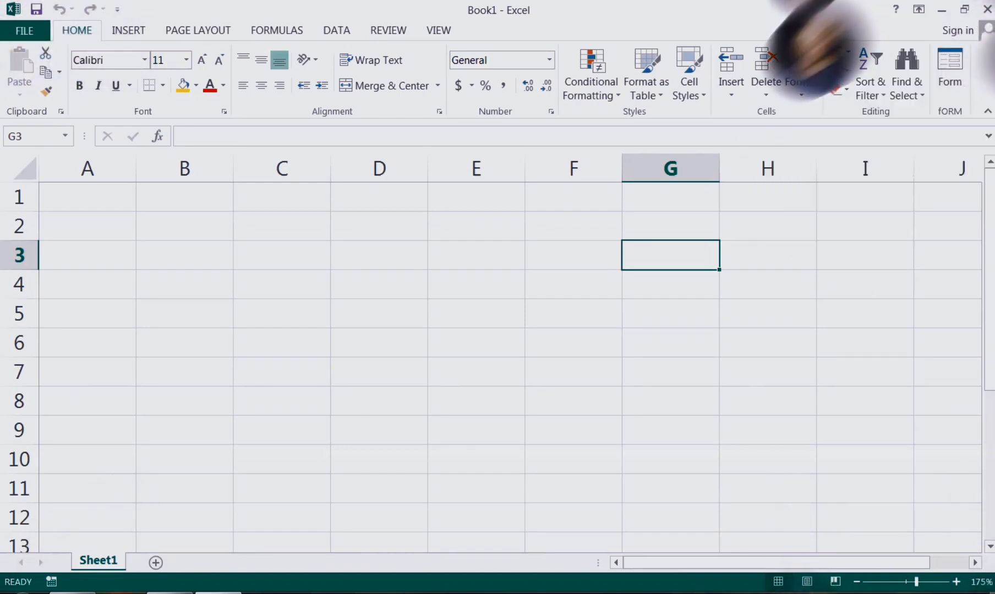
Enter the column headers Names in A1 and Marks in B1.
click(61, 193)
text(Names)
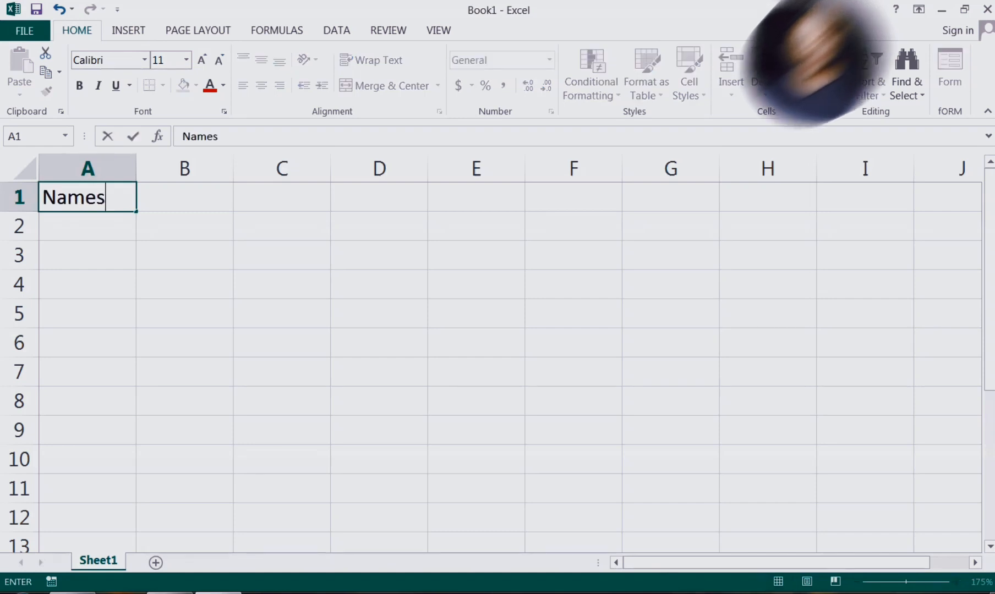
key(Tab)
text(Marks)
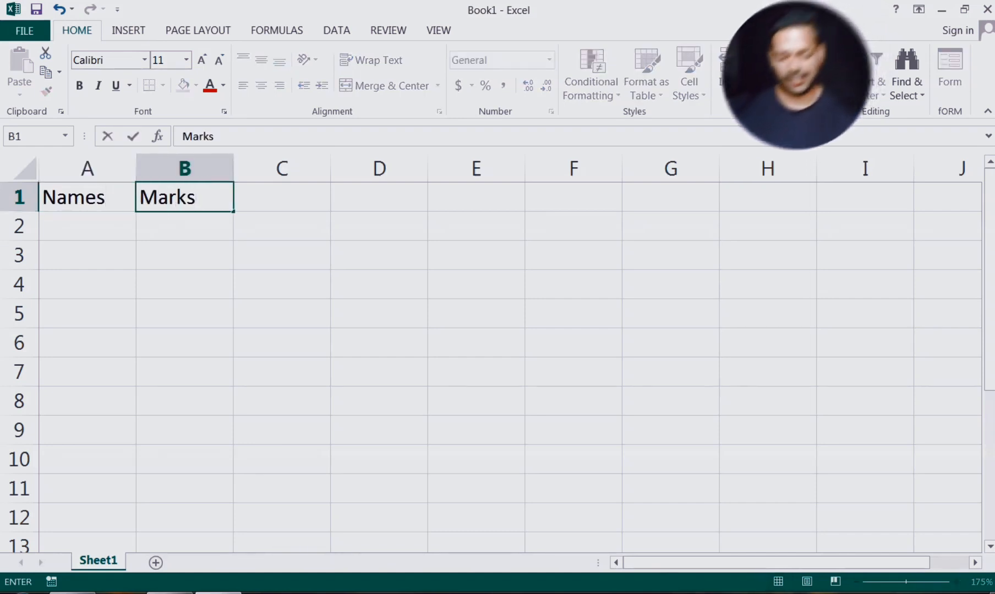
Enter the first six students' names in cells A2 to A7 under the Names header.
click(60, 231)
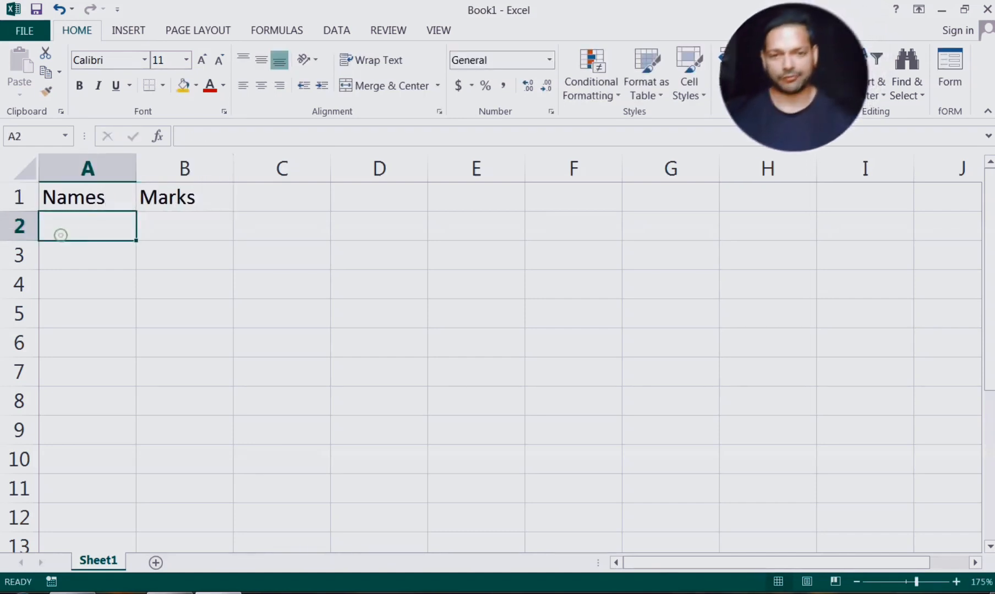
text(sujal)
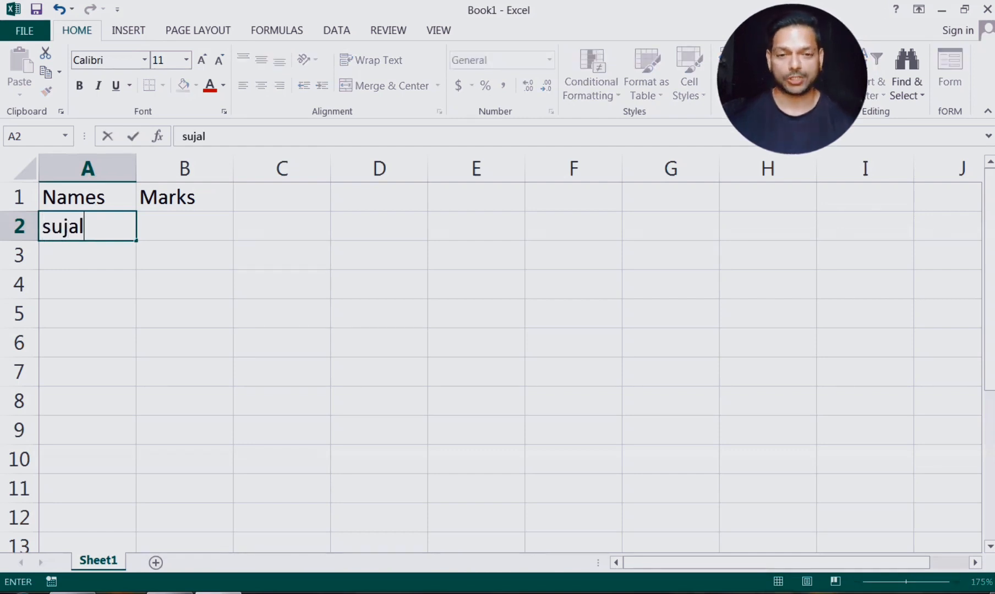
key(Return)
text(rasmi)
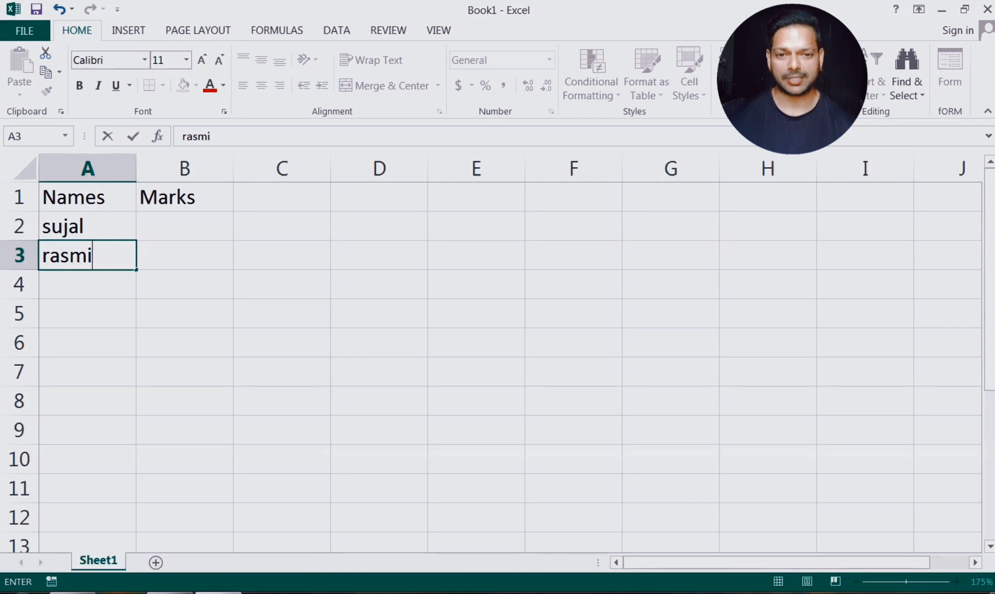
key(Return)
text(ma)
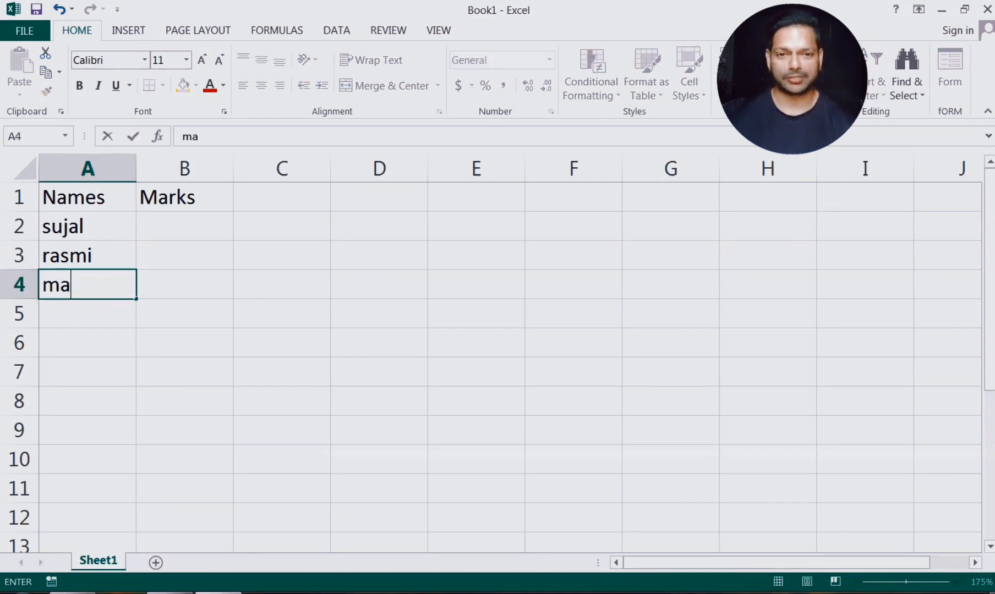
text(nu)
key(Return)
text(Raja)
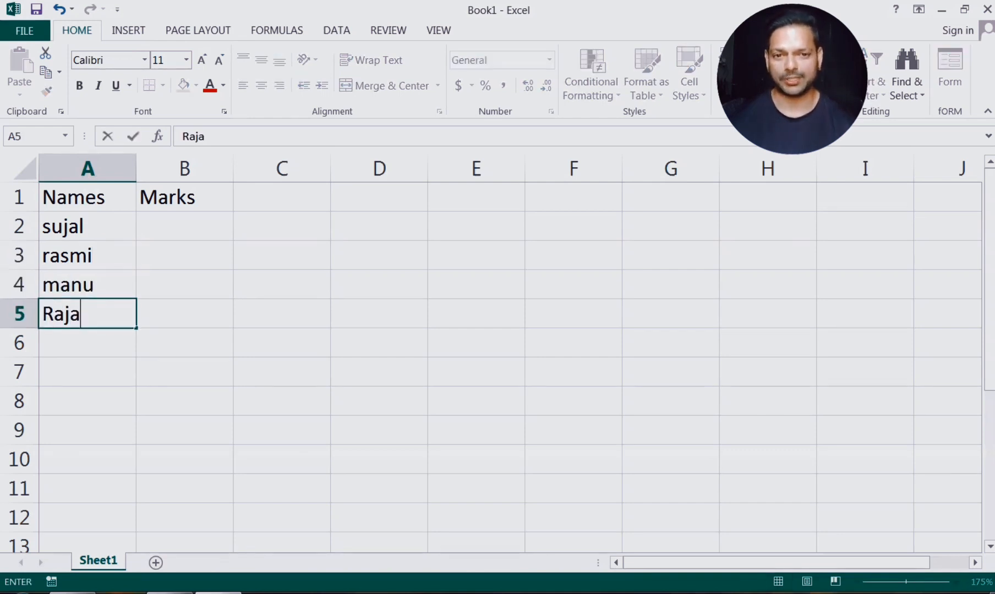
key(Return)
text(nancy)
key(Down)
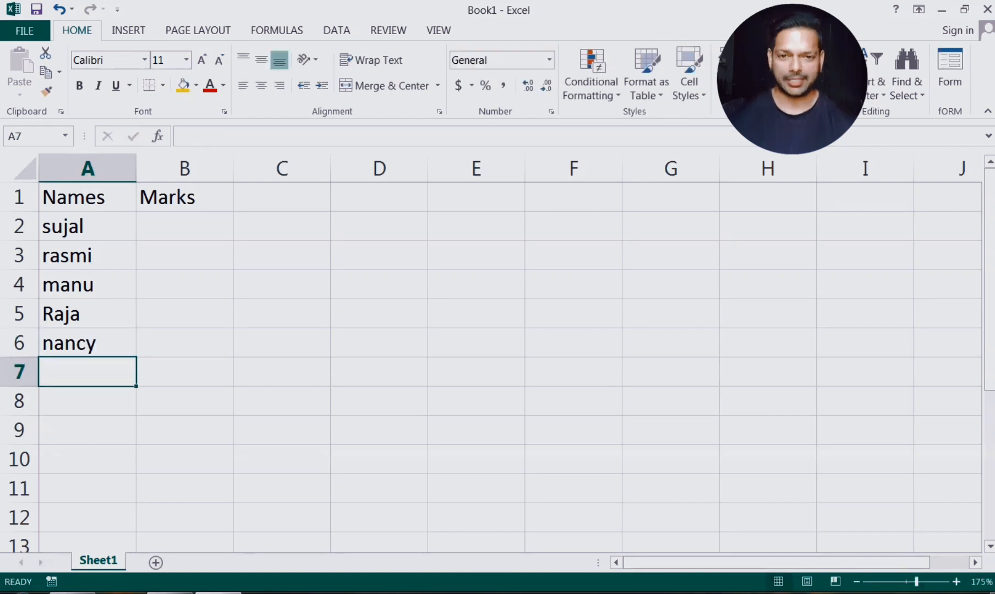
text(Lalit)
key(Down)
Enter the seventh student's name in B8 and move it to A8 in the Names column.
key(Right)
text(Kanu)
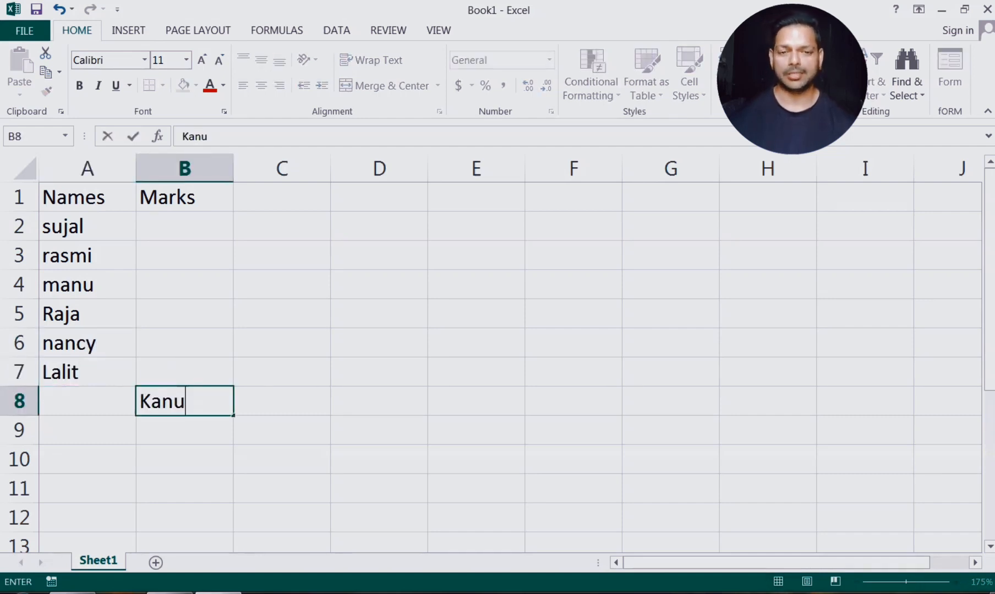
key(Down)
key(Right)
key(Up)
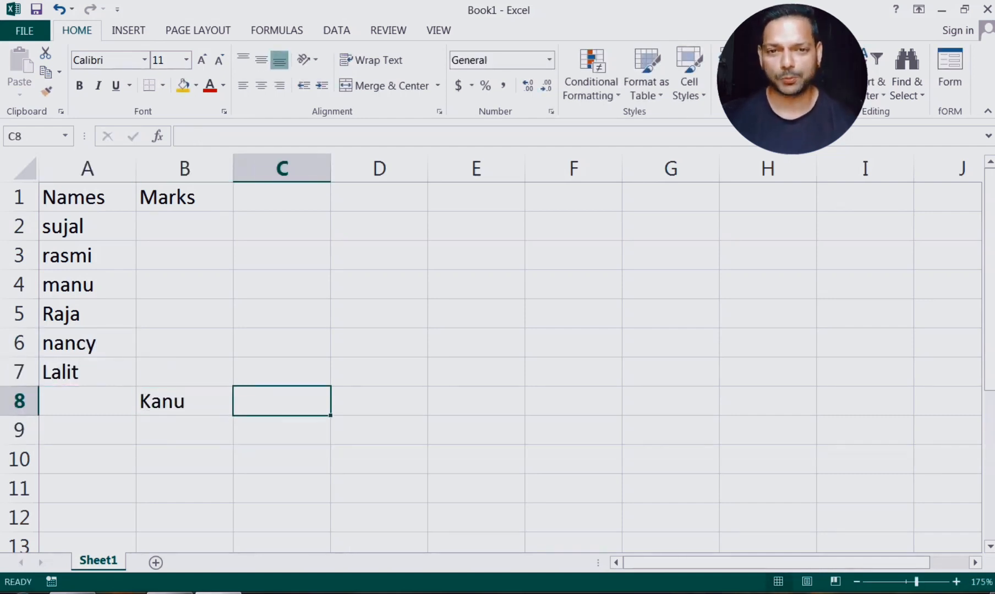
key(Left)
key(ctrl+x)
key(Left)
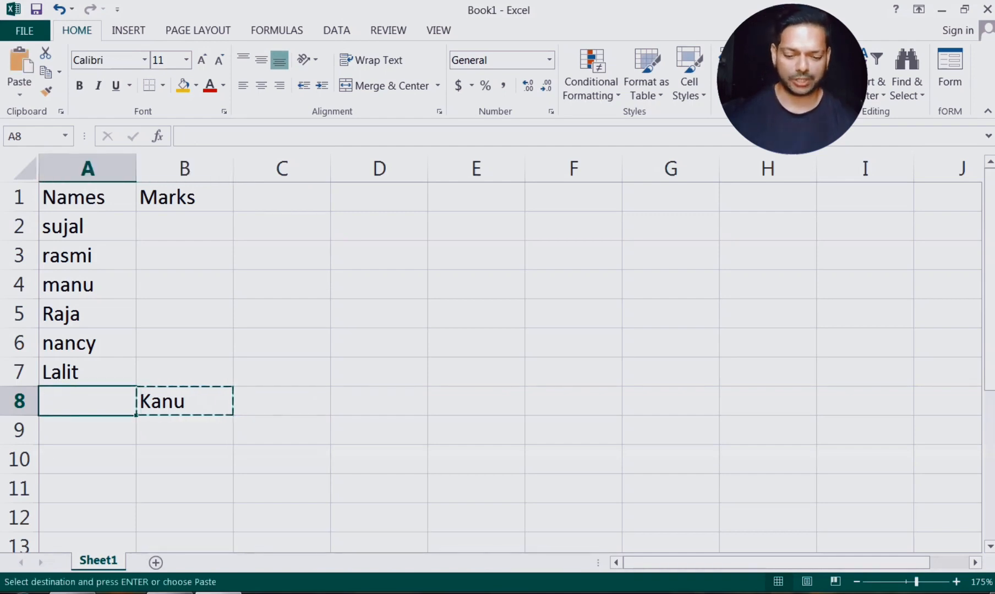
key(ctrl+v)
Enter the marks 45, 85, 96 and 74 in cells B2 to B5.
key(Right)
key(Up)
key(Up)
key(Up)
key(Up)
key(Up)
key(Up)
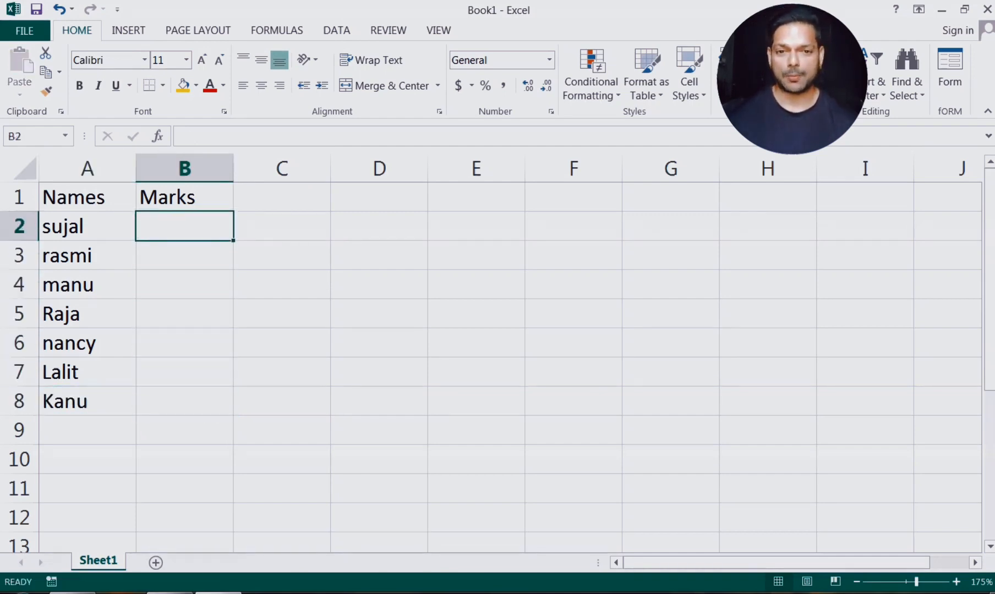
text(45)
key(Return)
text(85)
key(Return)
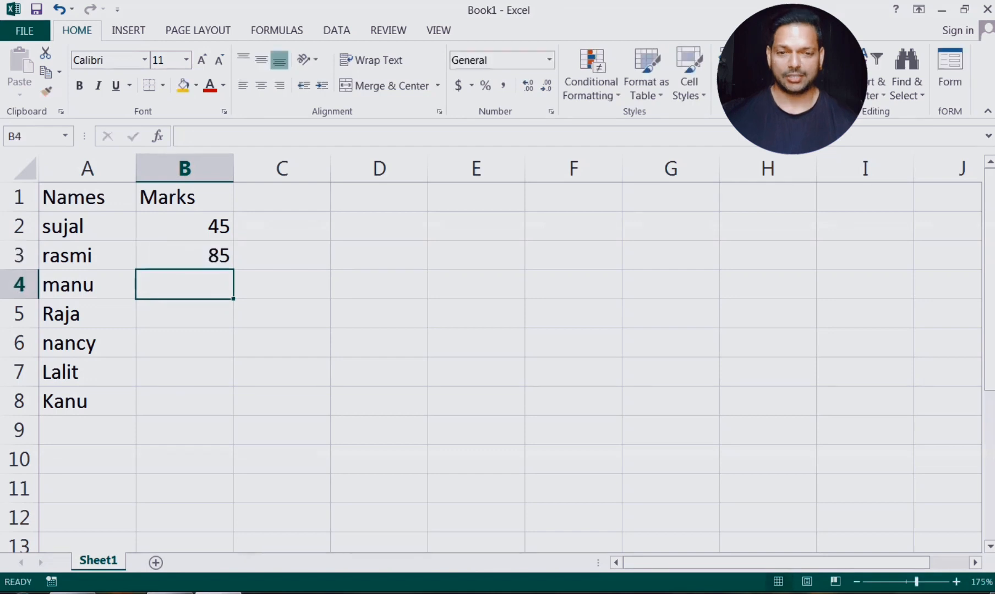
text(96)
key(Return)
text(74)
key(Return)
Enter the marks 23, 65 and 34 in cells B6 to B8.
text(25)
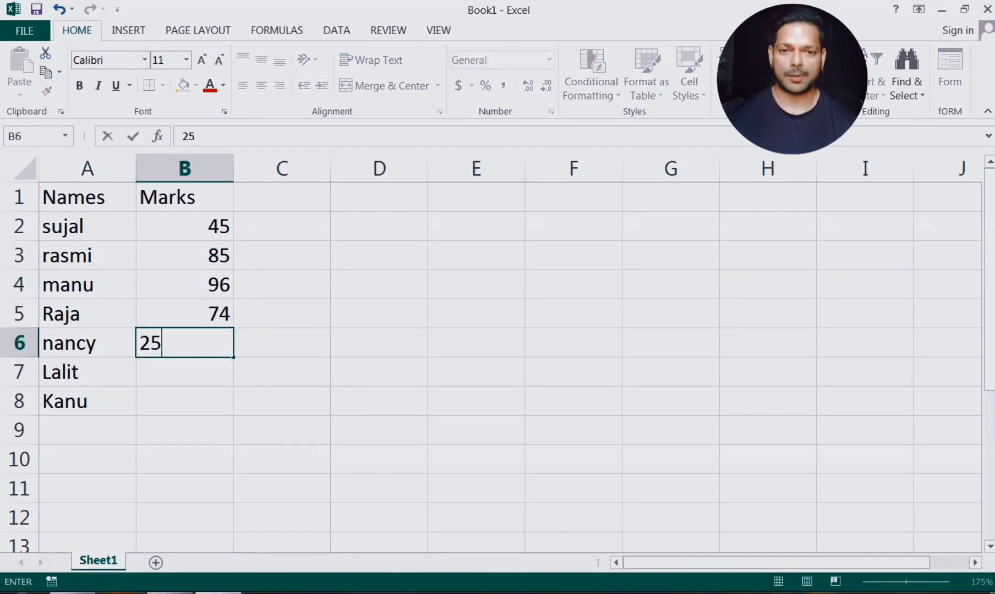
key(BackSpace)
key(BackSpace)
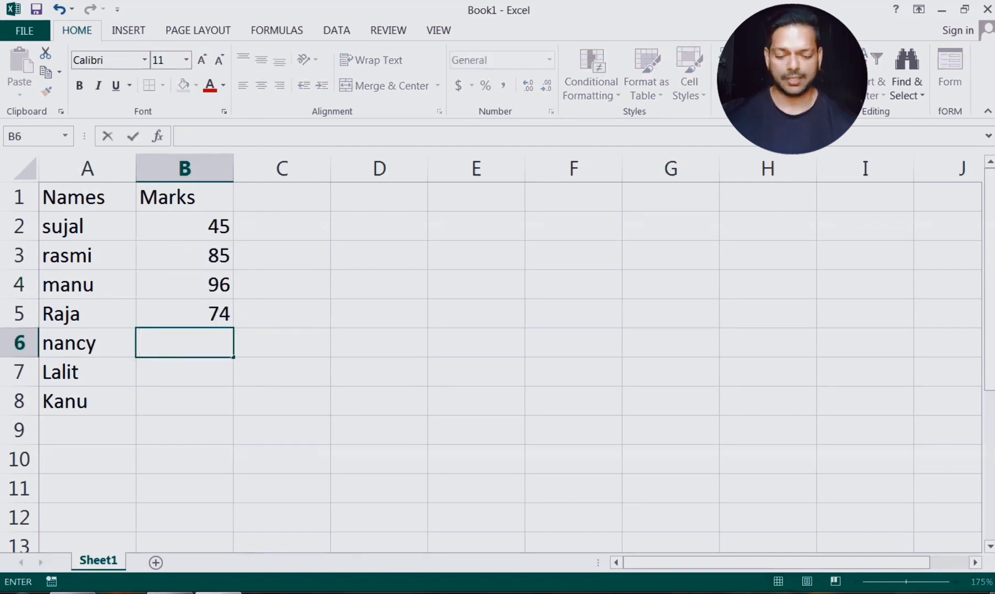
text(23)
key(Return)
text(65)
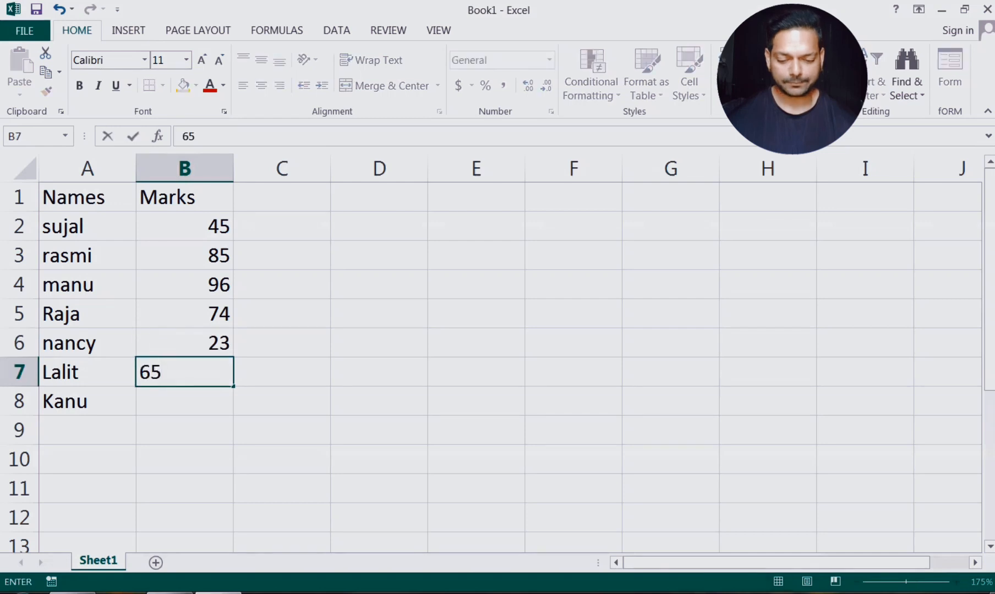
key(Return)
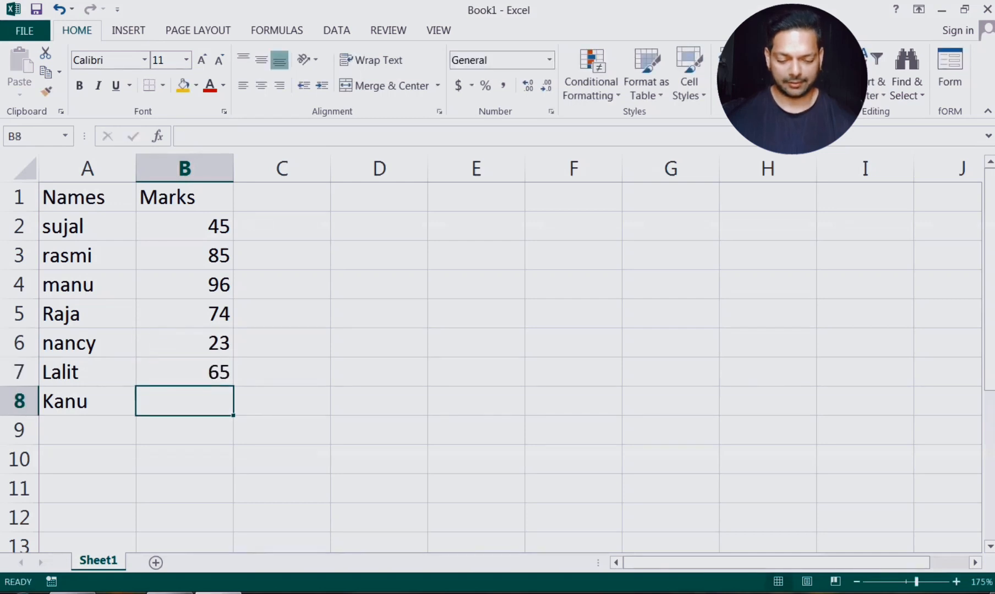
text(34)
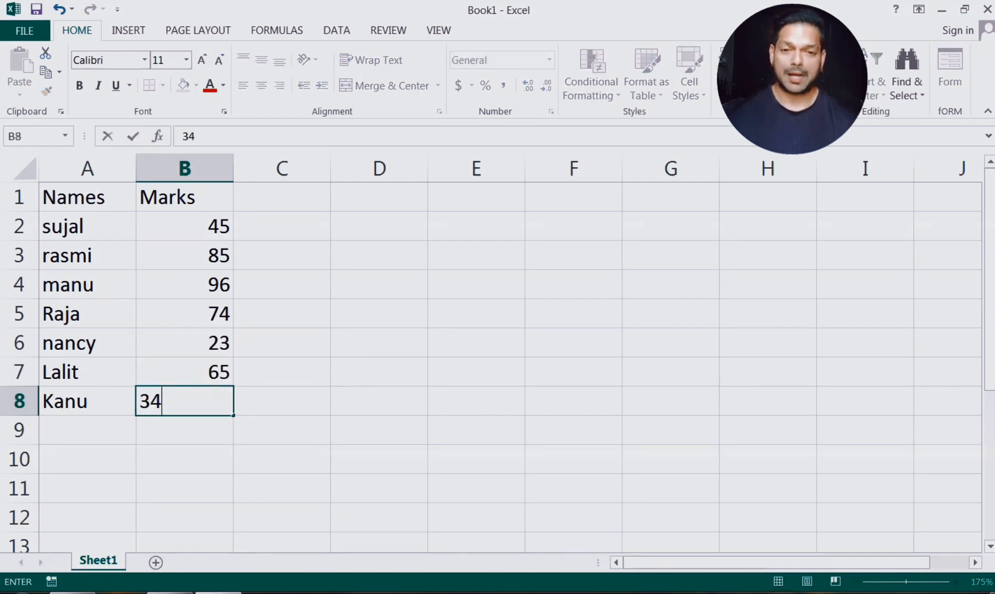
click(574, 372)
Fill the header cells A1:B1 with gold and apply all borders to the table A1:B8.
drag(87, 197, 185, 197)
click(183, 86)
drag(87, 197, 184, 402)
click(162, 85)
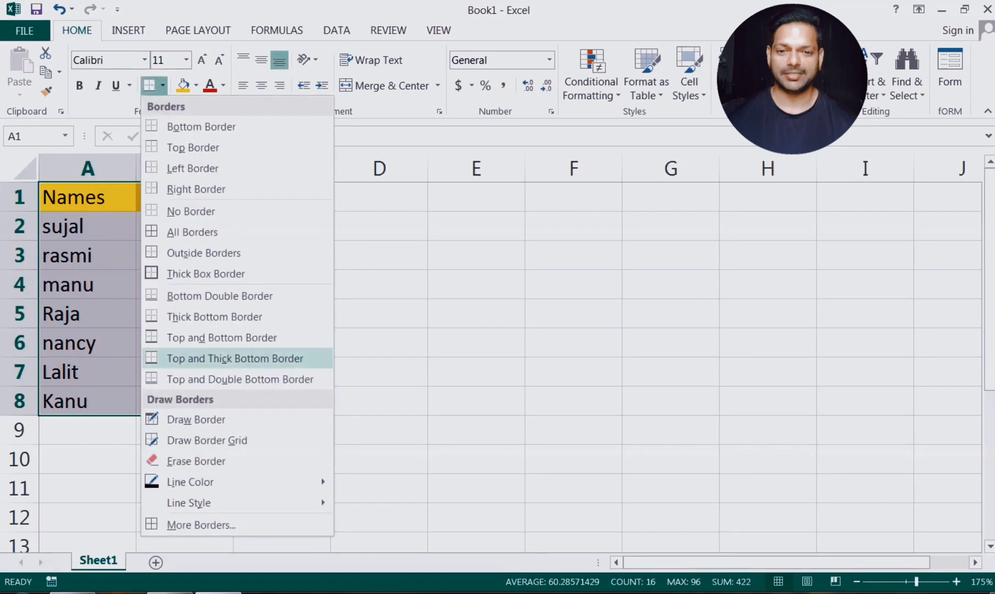
click(198, 233)
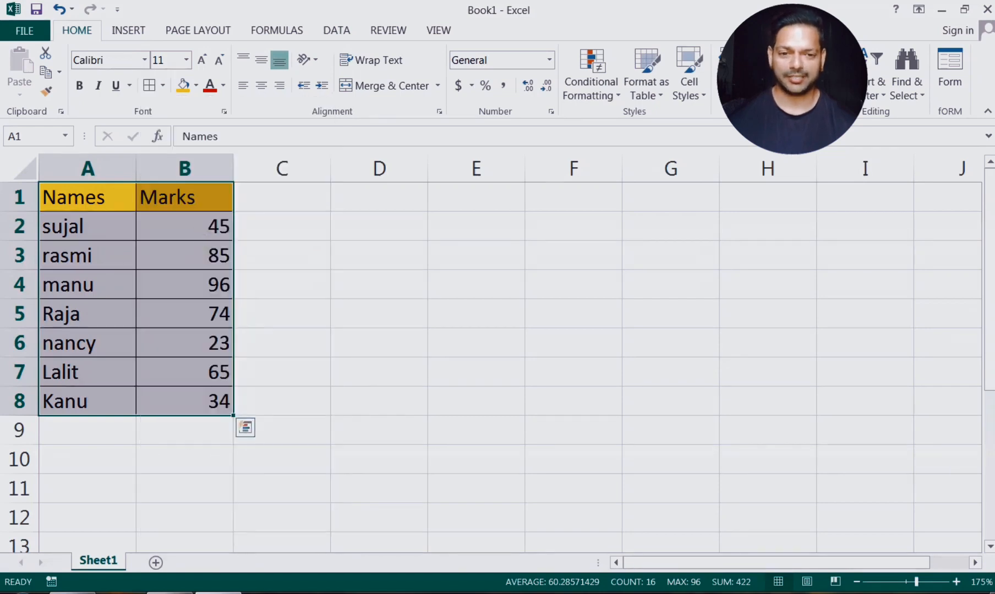
click(591, 88)
mouse_move(649, 122)
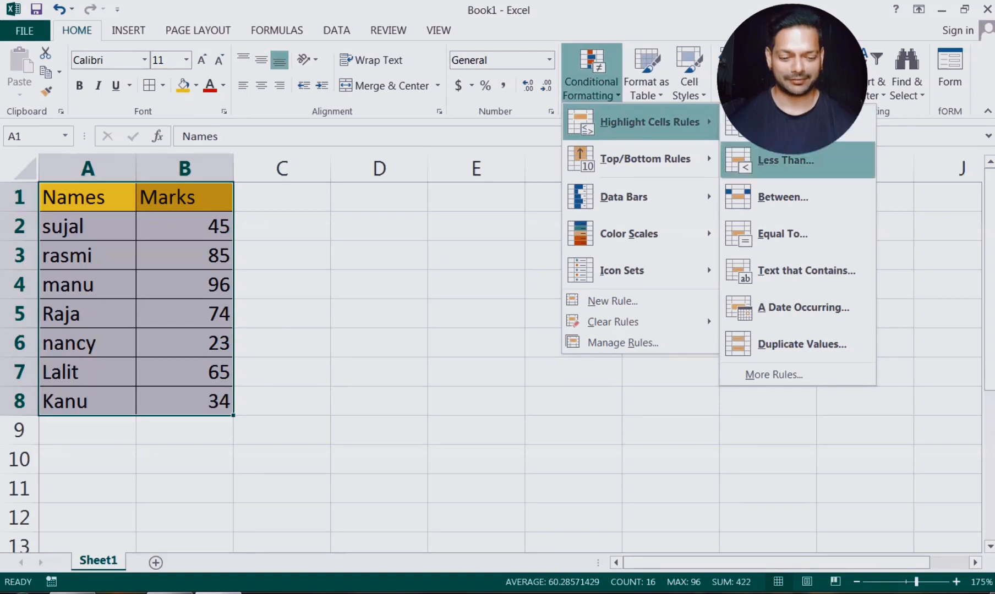
click(786, 160)
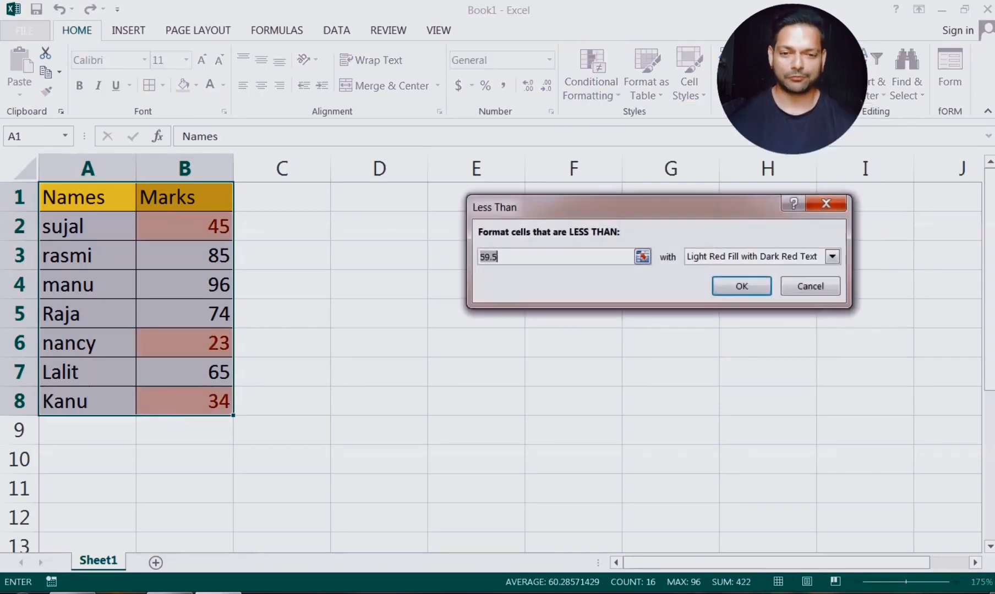
text(40)
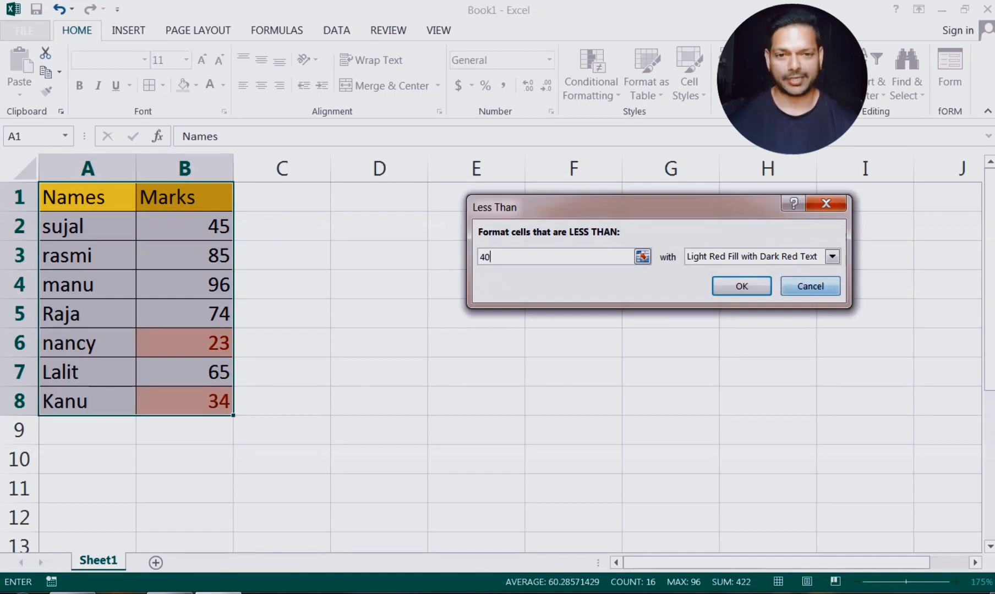
click(807, 288)
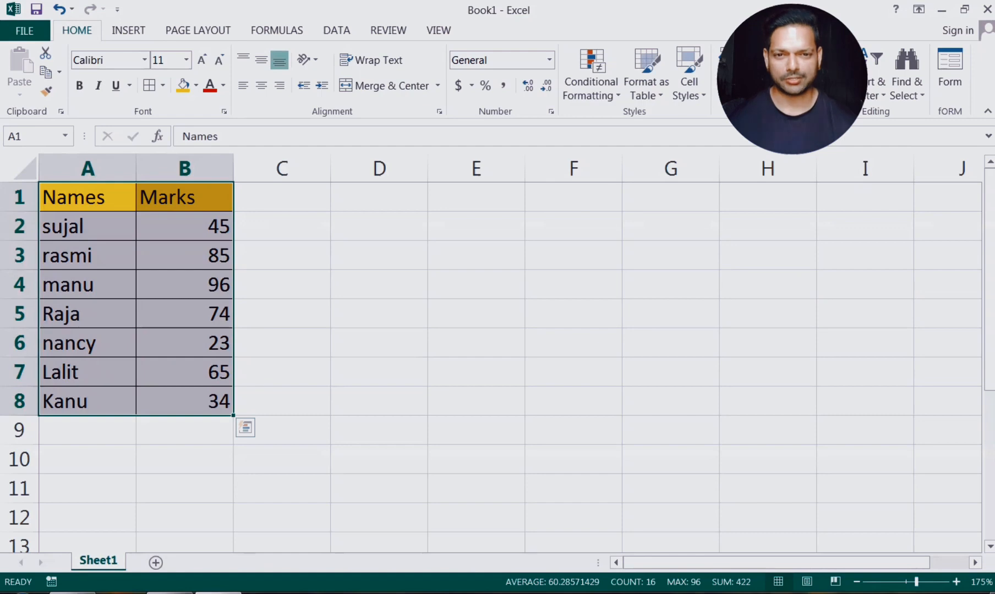
Insert a 2-D clustered column chart from the table data in A1:B8.
drag(88, 198, 165, 402)
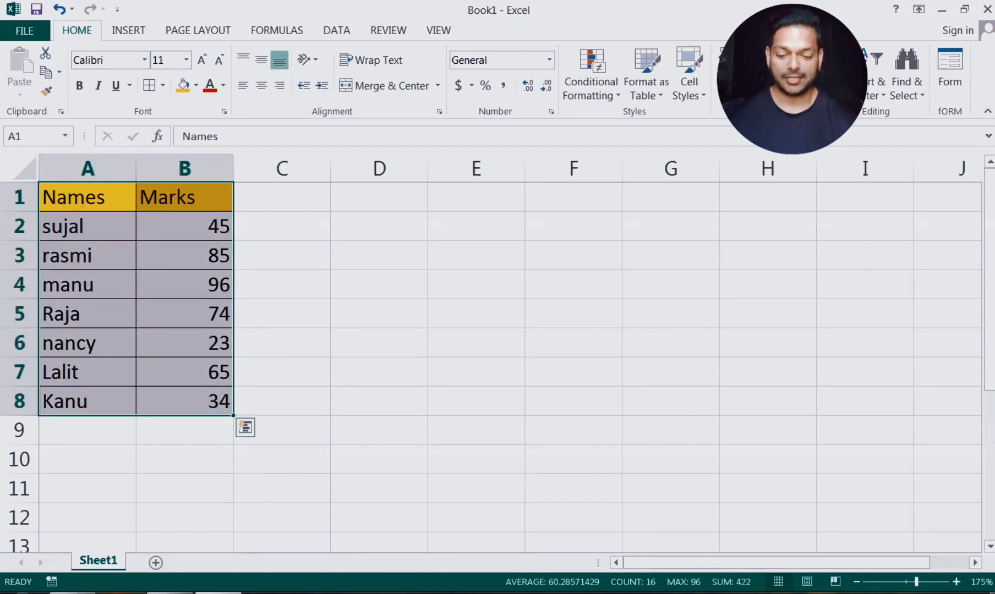
click(137, 29)
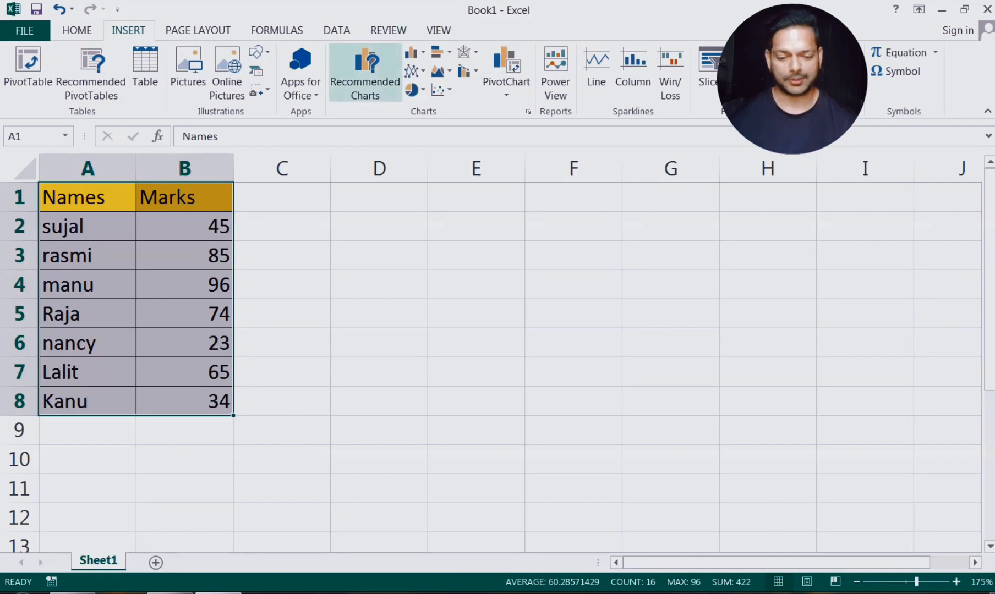
click(414, 53)
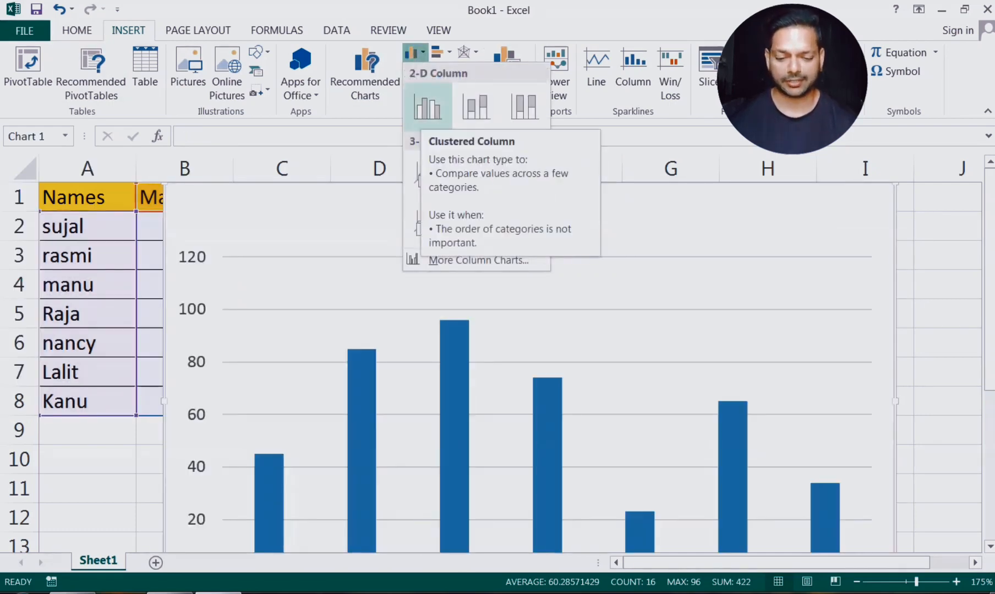
click(428, 108)
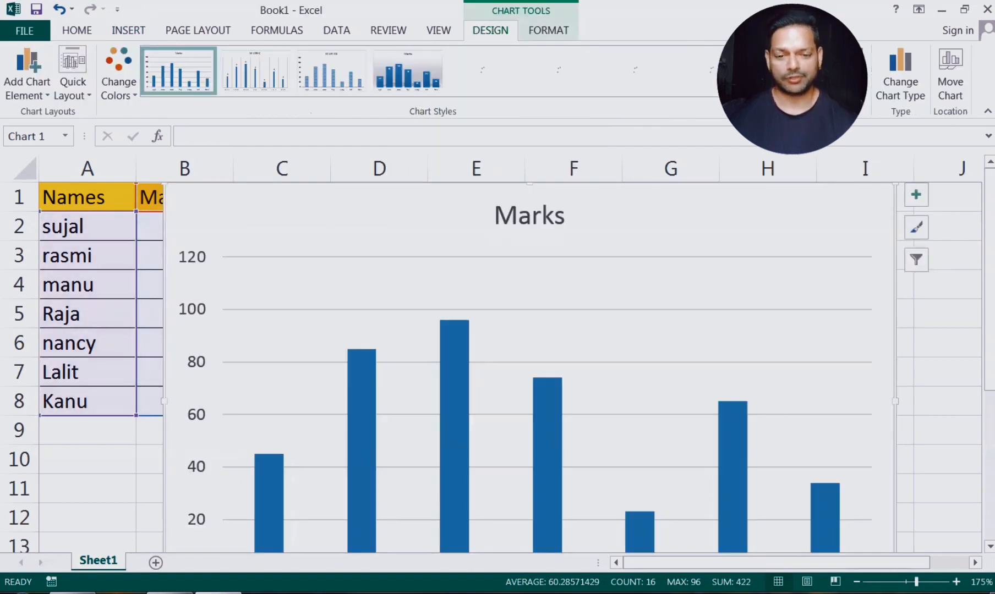
Shrink the Marks chart so it ends just past column G, near the end of row 10.
scroll(544, 352, down, 3)
scroll(542, 347, down, 1)
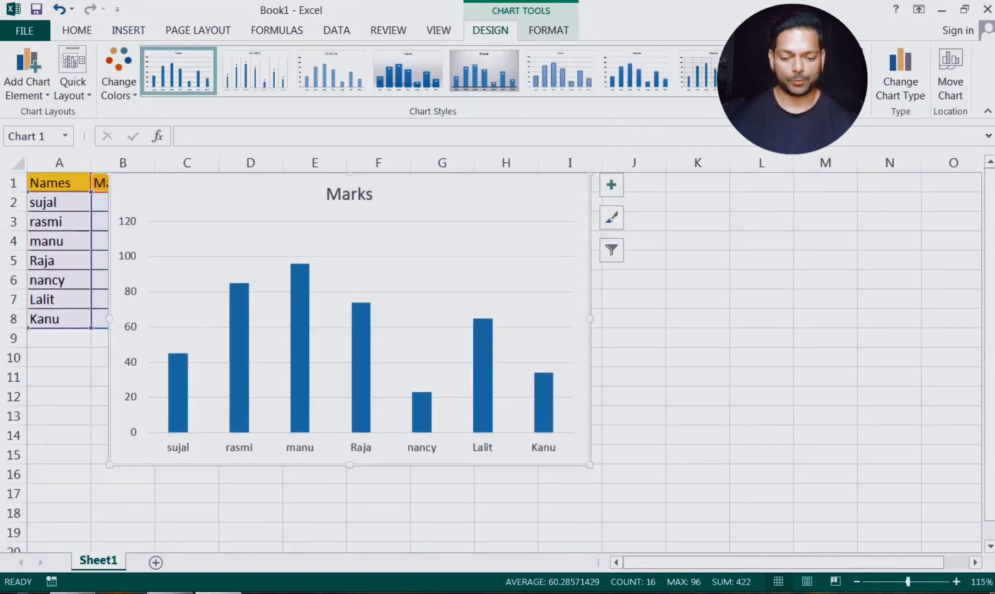
drag(590, 465, 481, 369)
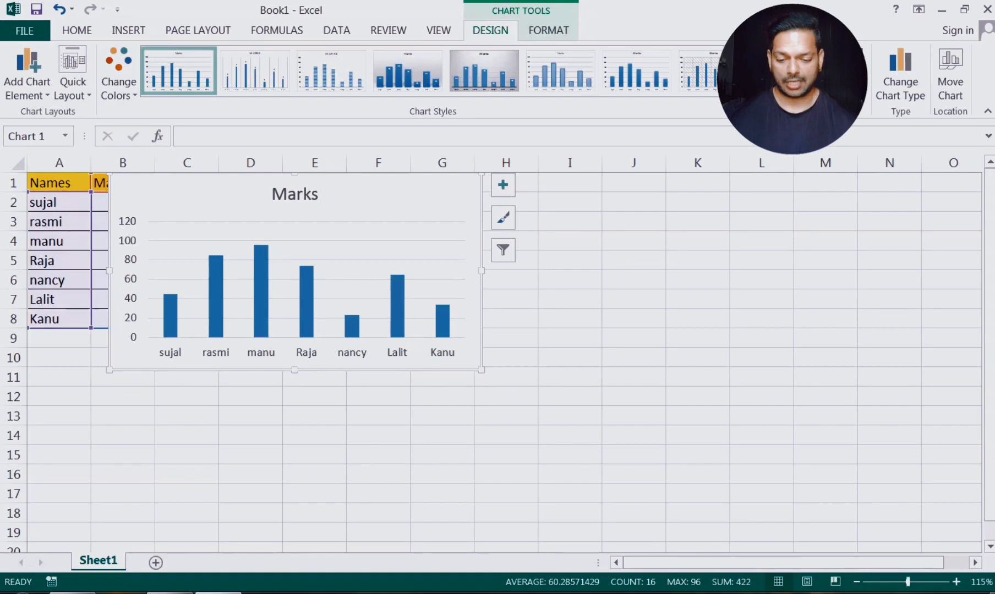
Move the chart off the table so it starts in column C, and delete its Marks title.
drag(483, 288, 549, 287)
scroll(549, 287, up, 4)
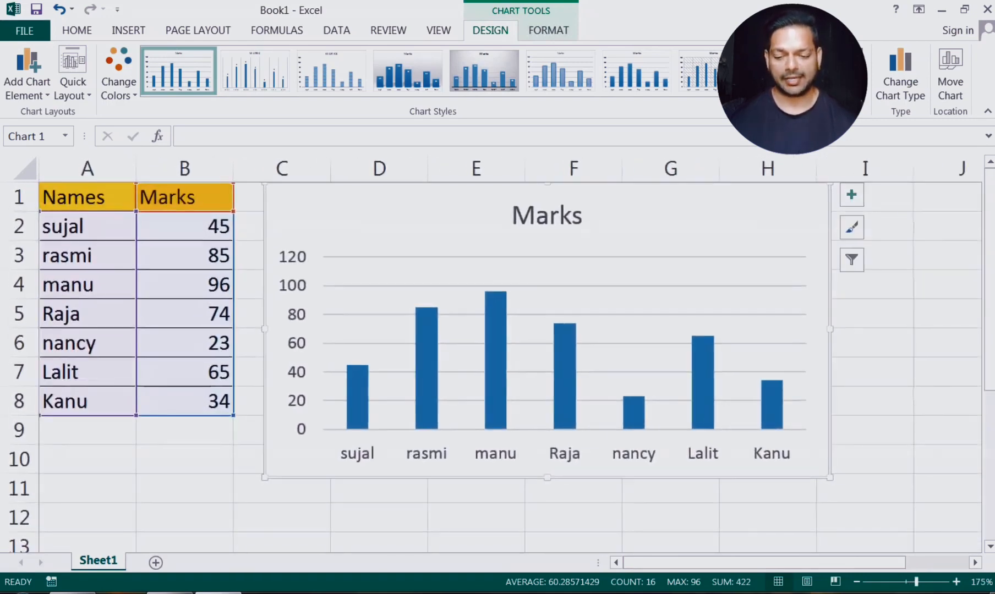
click(542, 218)
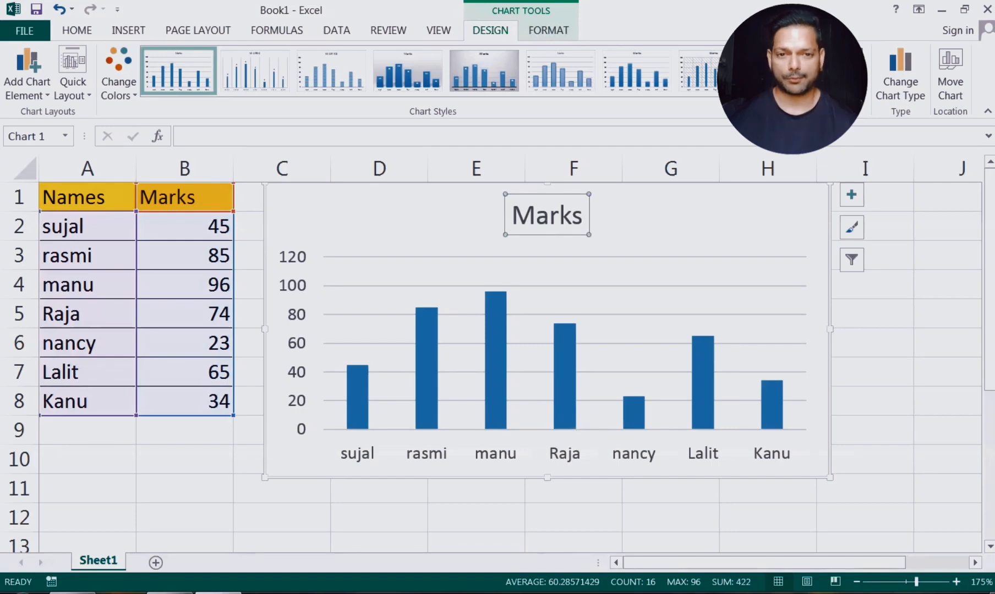
right_click(519, 196)
click(535, 204)
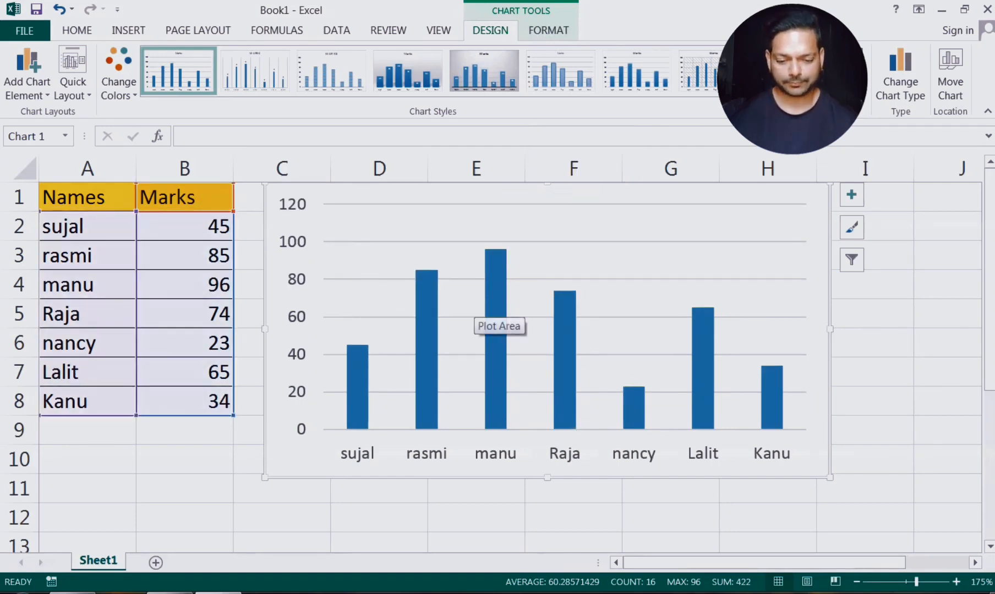
Delete the vertical value axis from the Marks chart.
mouse_move(427, 329)
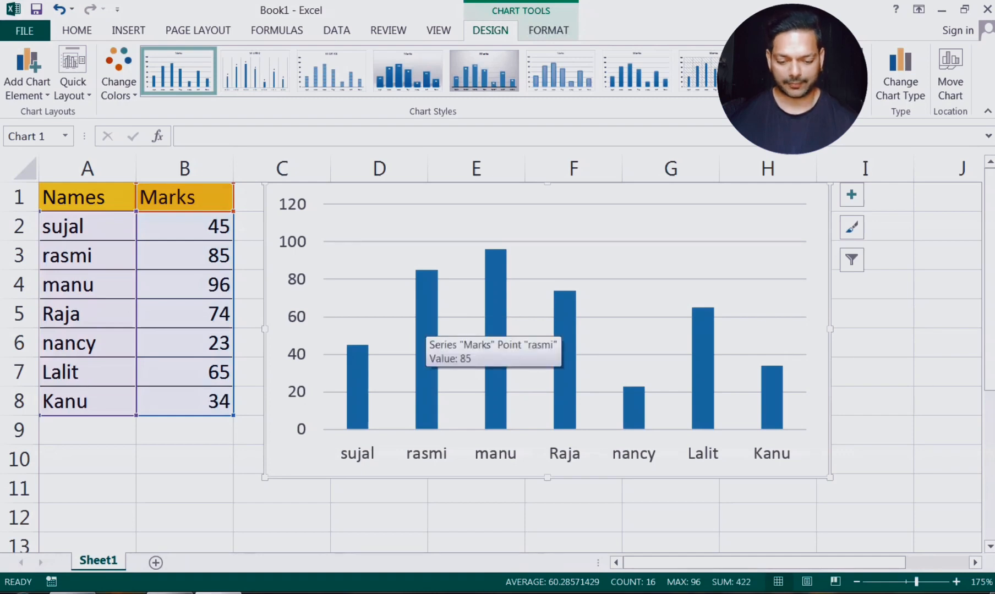
click(302, 242)
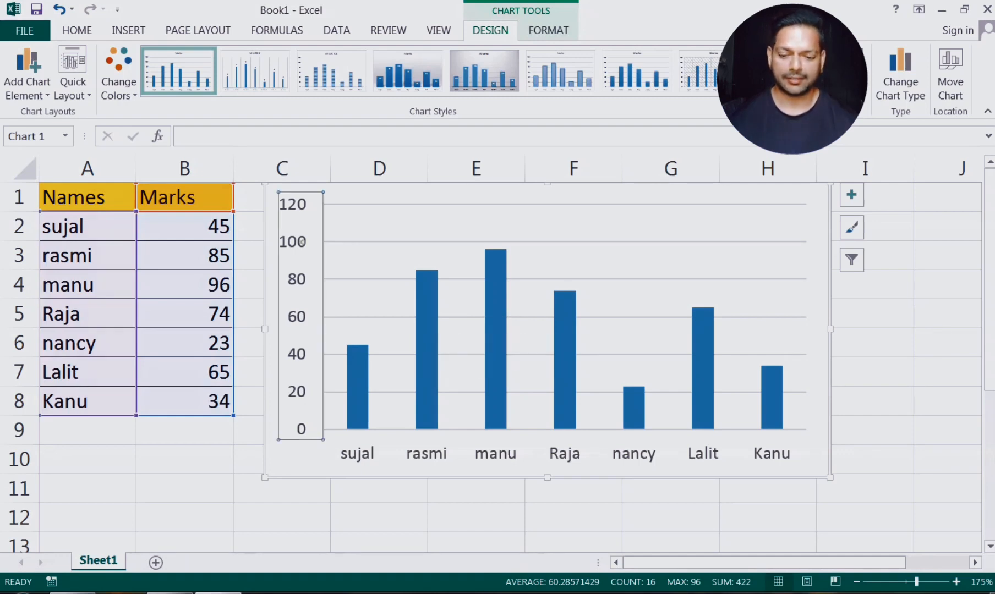
right_click(294, 196)
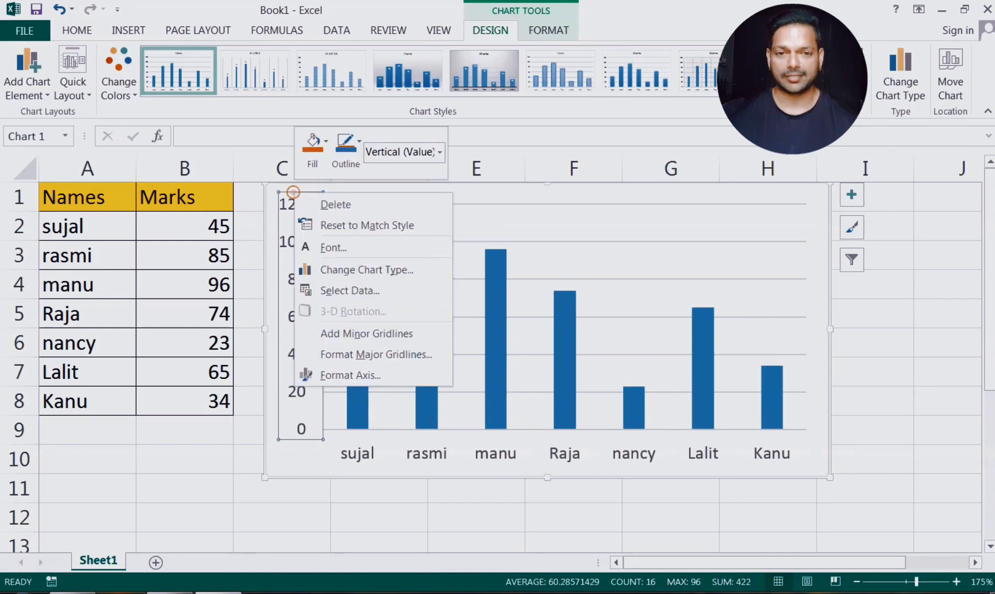
click(322, 202)
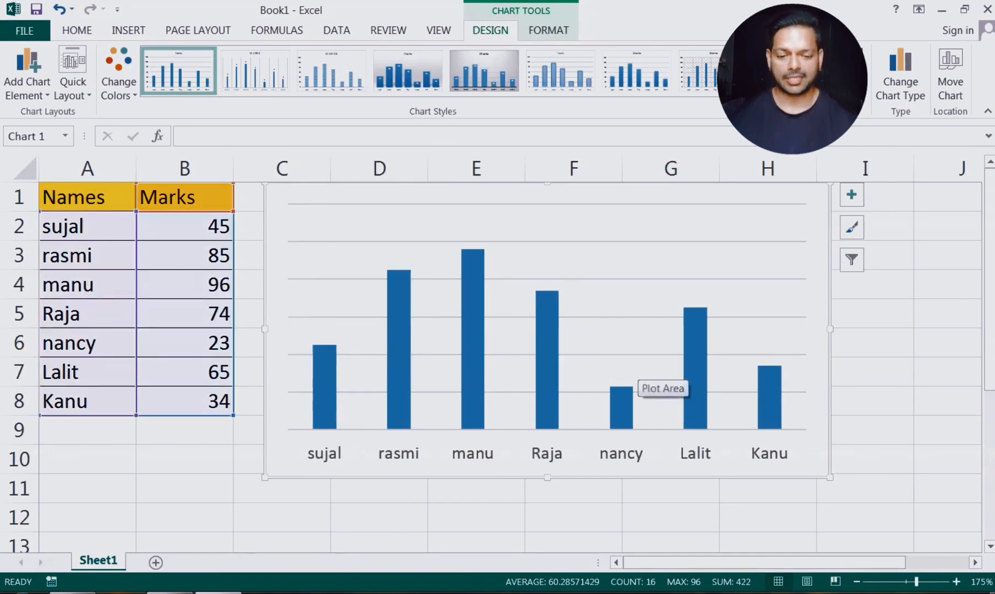
Add plain data labels to the columns of the Marks series.
right_click(404, 286)
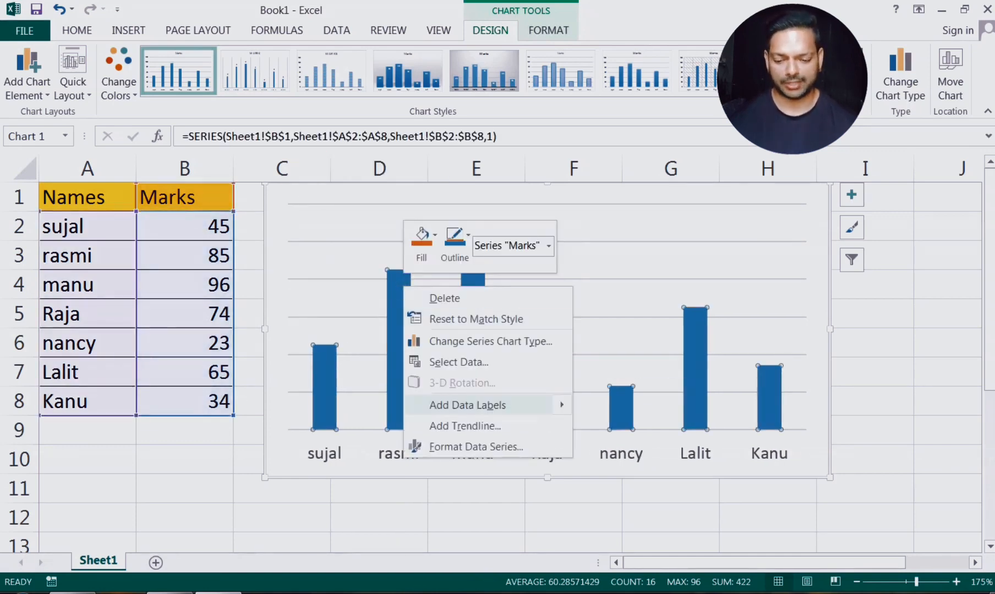
mouse_move(484, 405)
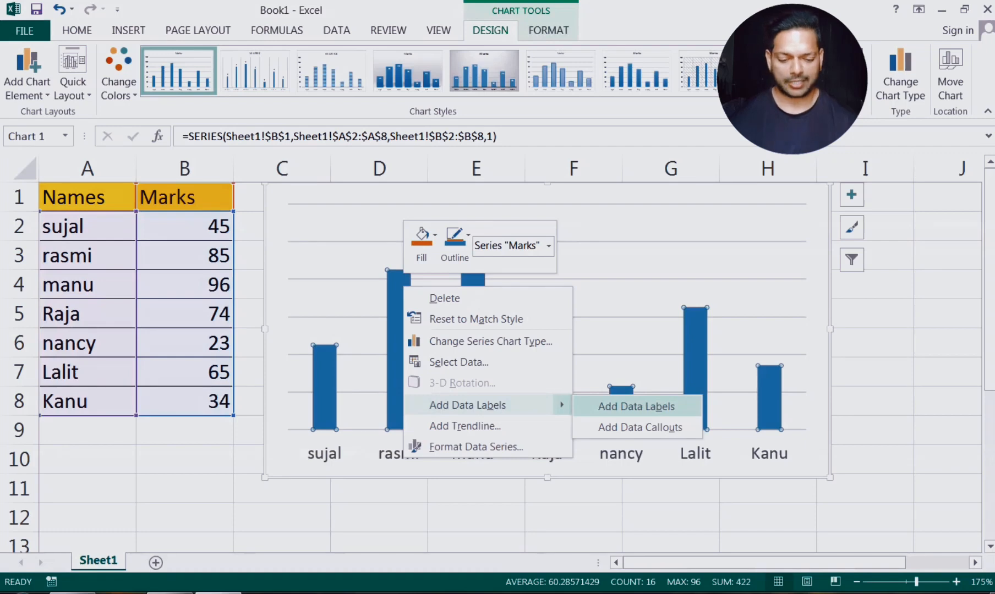
click(627, 405)
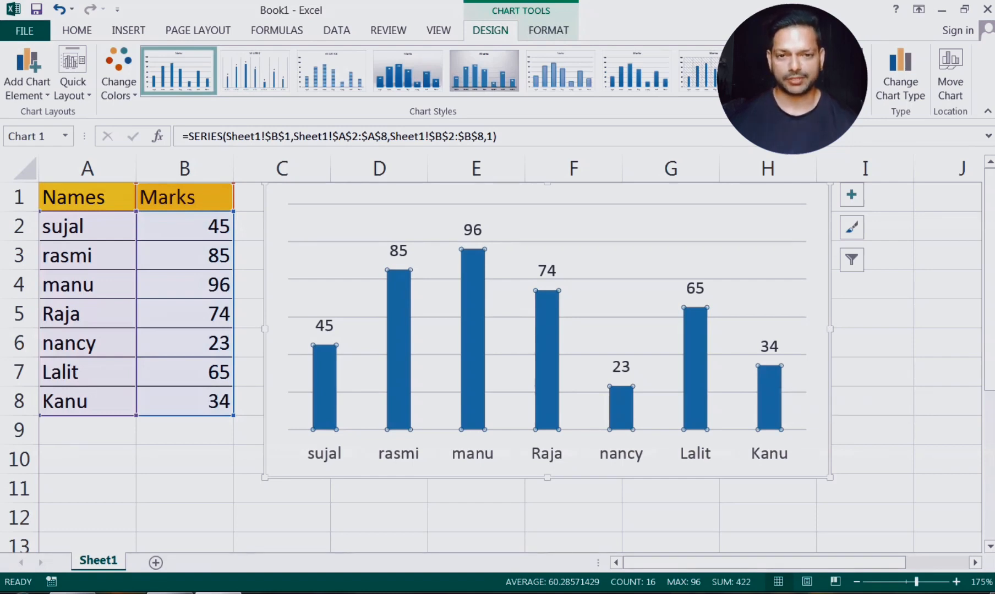
Open the number formatting of the Marks series' data labels and set its category to Custom.
click(76, 31)
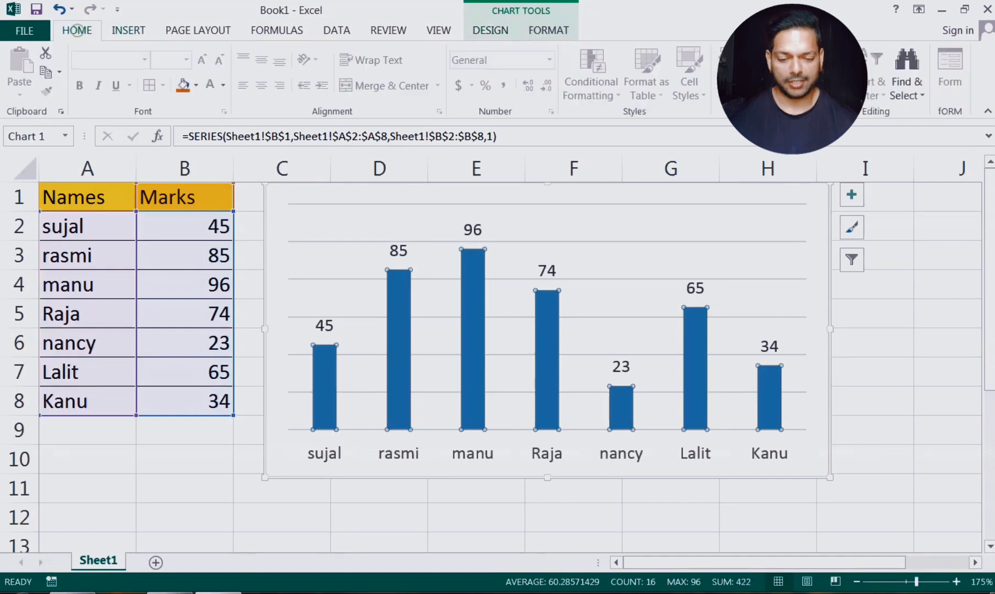
click(478, 231)
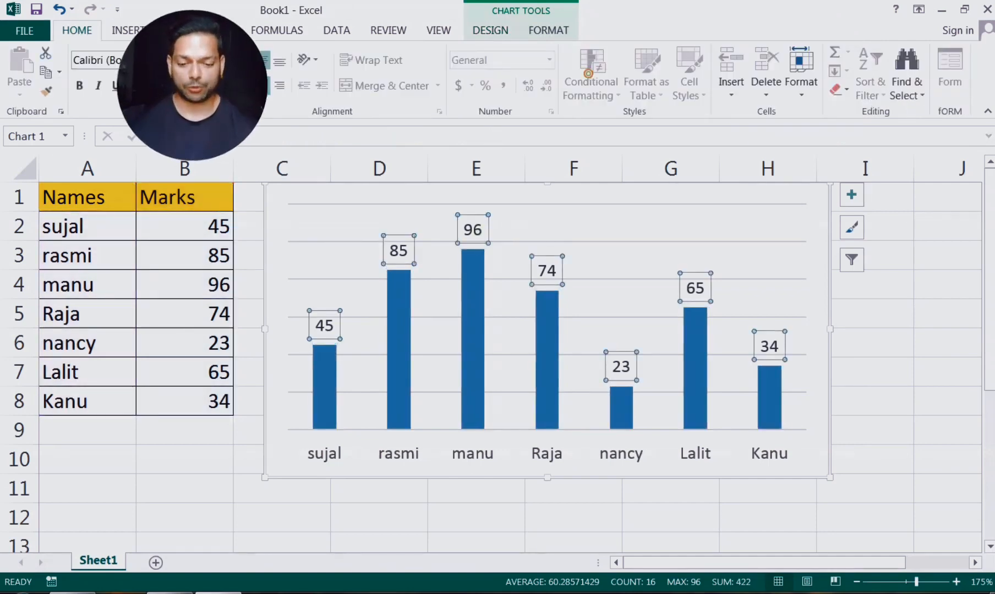
right_click(404, 256)
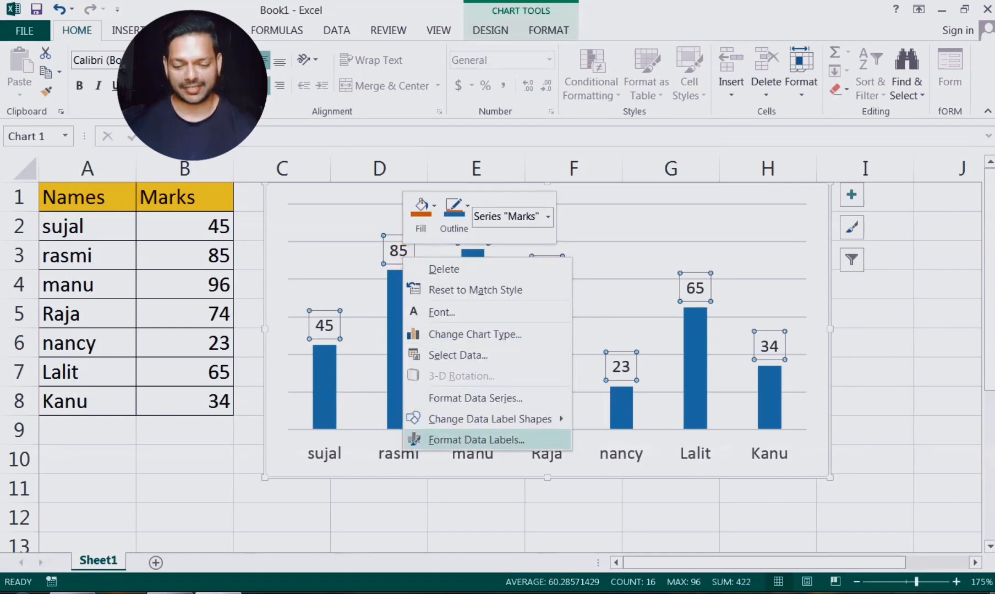
click(501, 439)
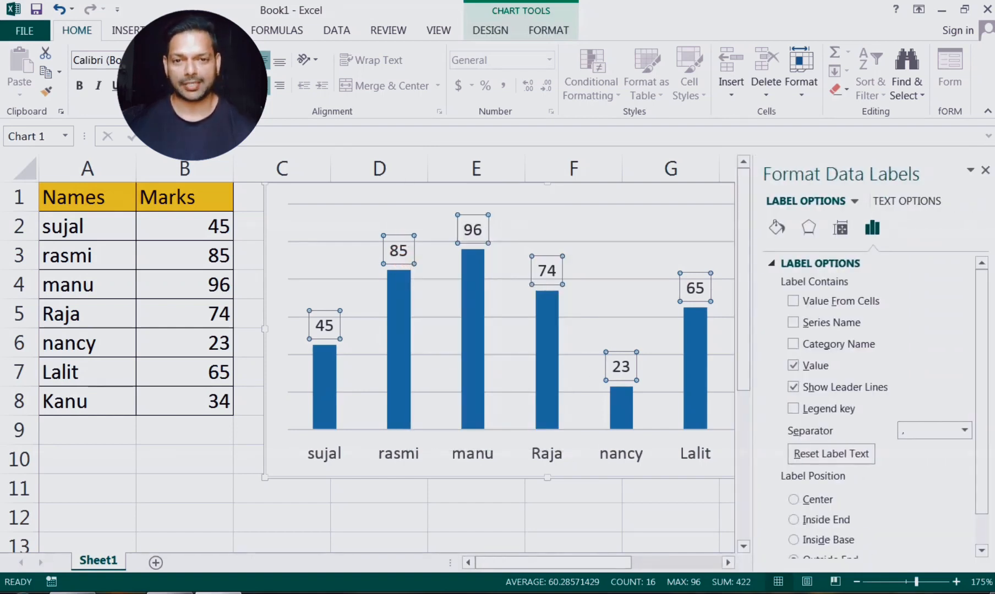
scroll(879, 409, down, 1)
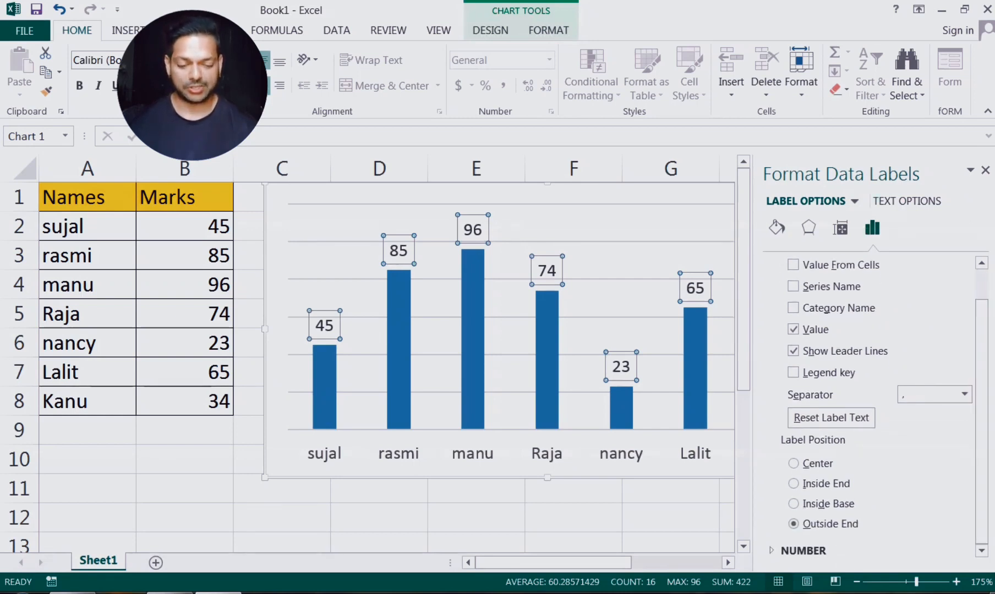
click(803, 550)
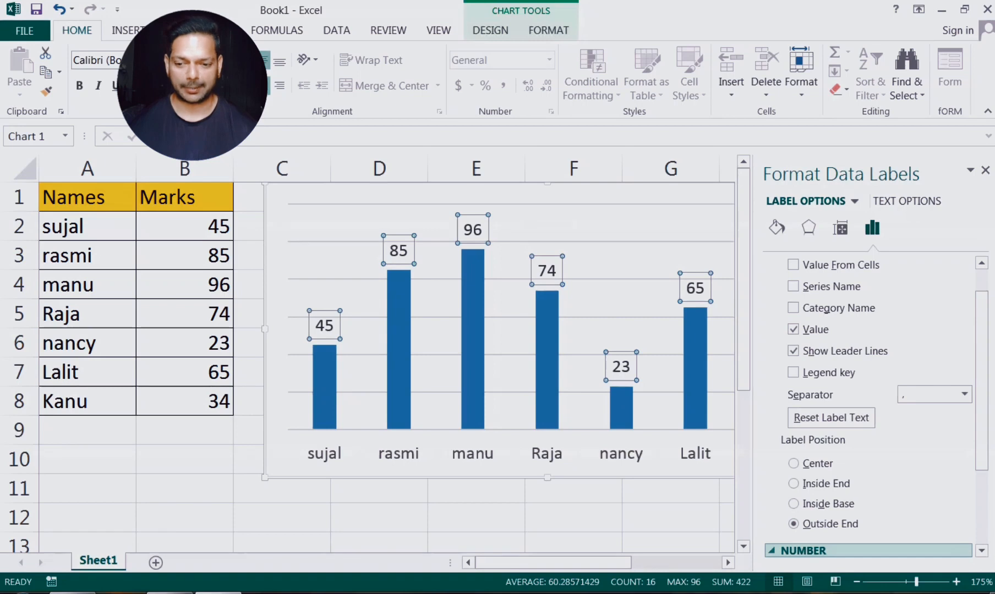
scroll(870, 408, down, 3)
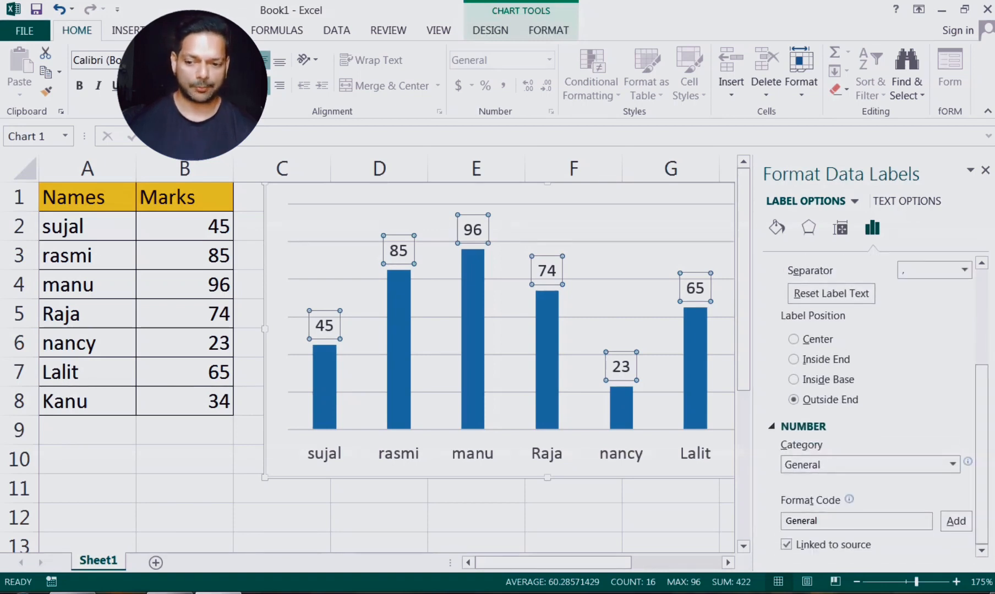
click(953, 465)
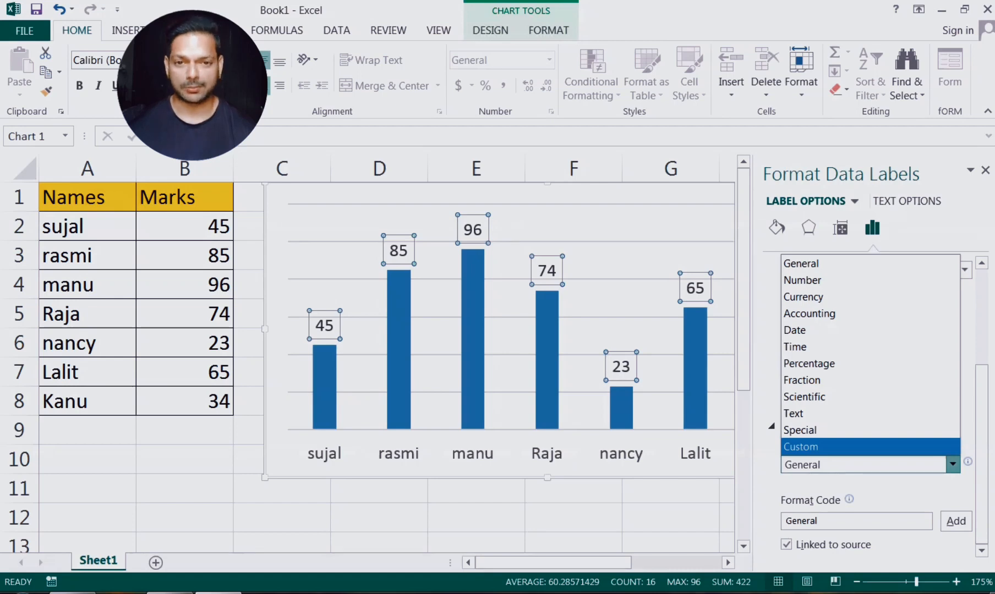
click(824, 447)
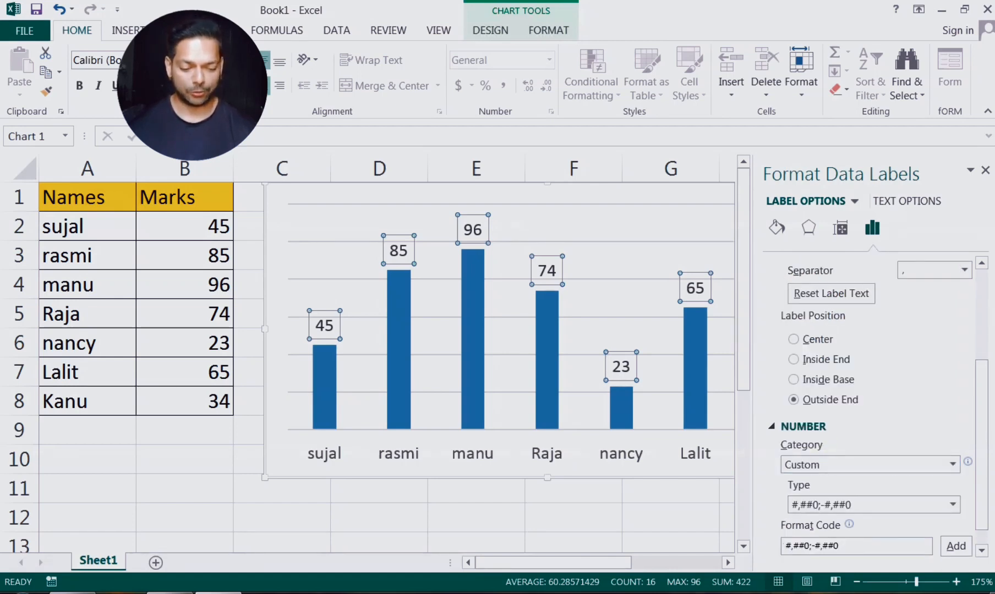
Replace the data labels' format code with [red][<40]general;general.
double_click(851, 546)
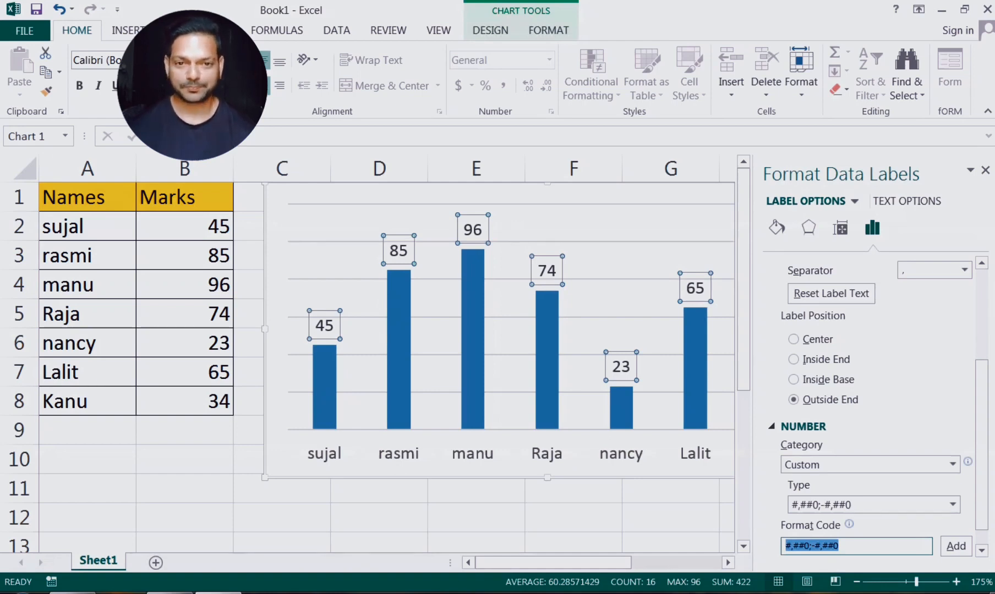
text([)
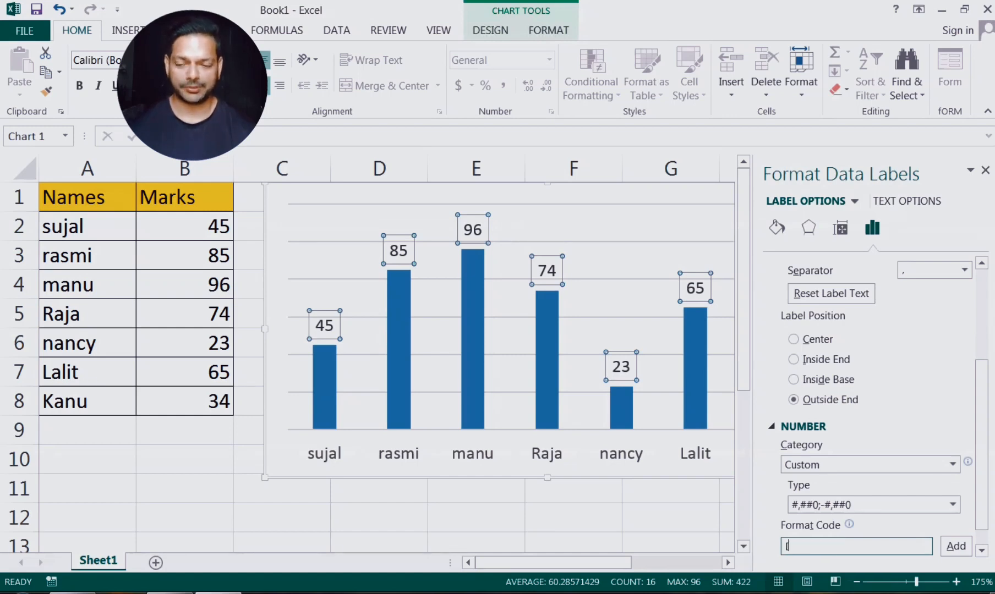
text(red][)
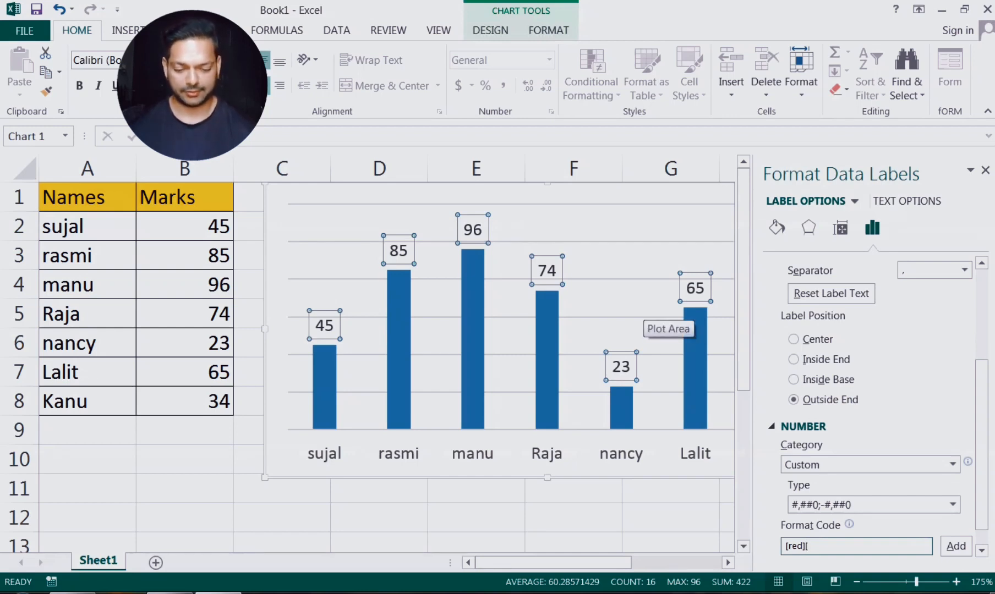
text(<40)
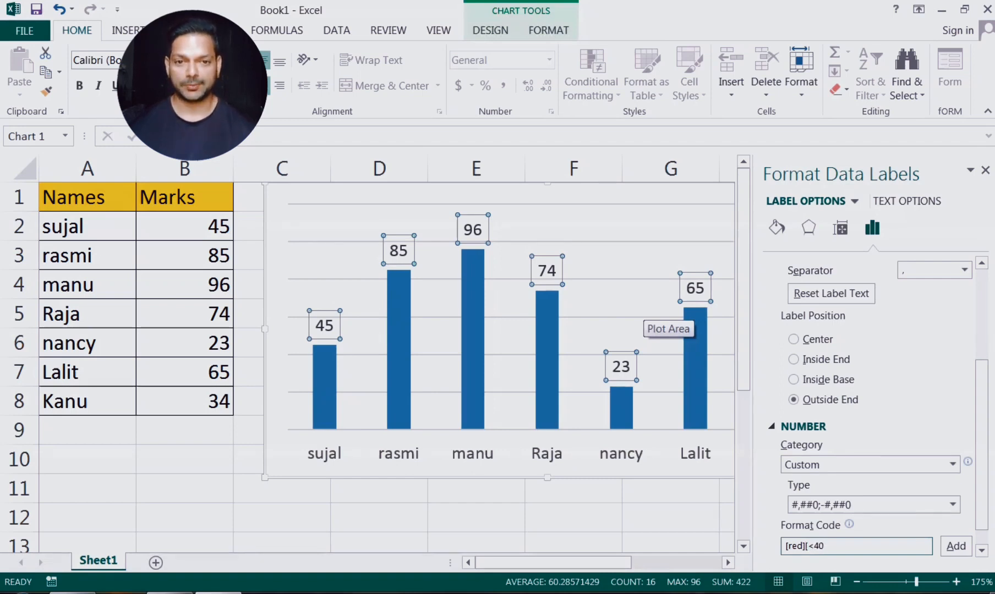
text(])
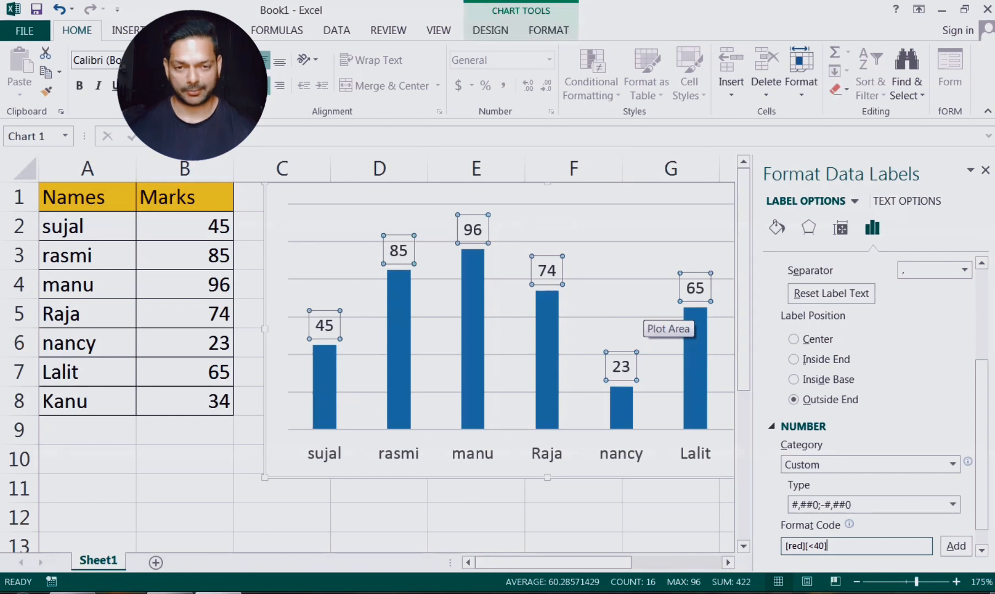
text(gener)
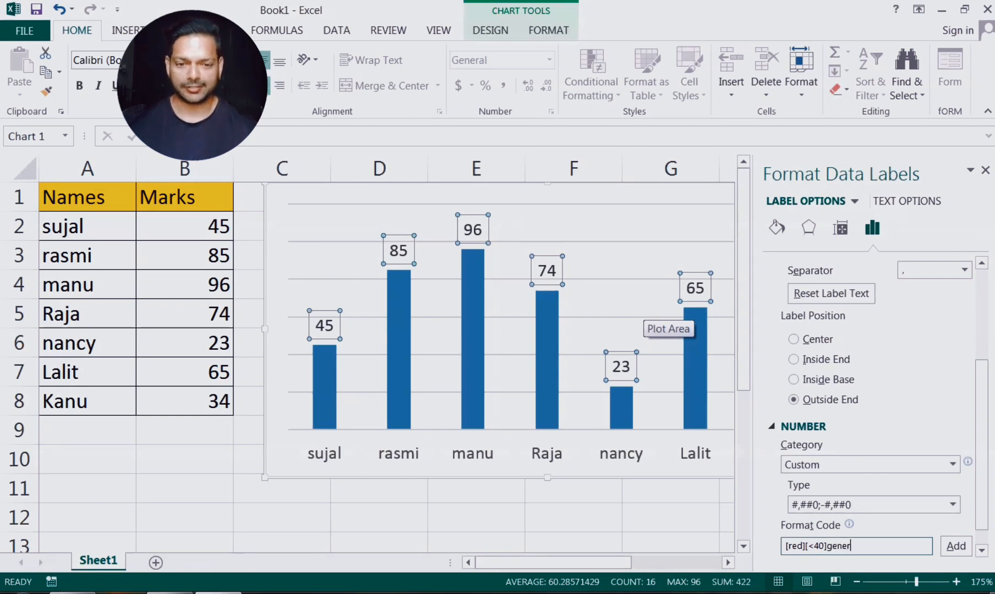
text(al)
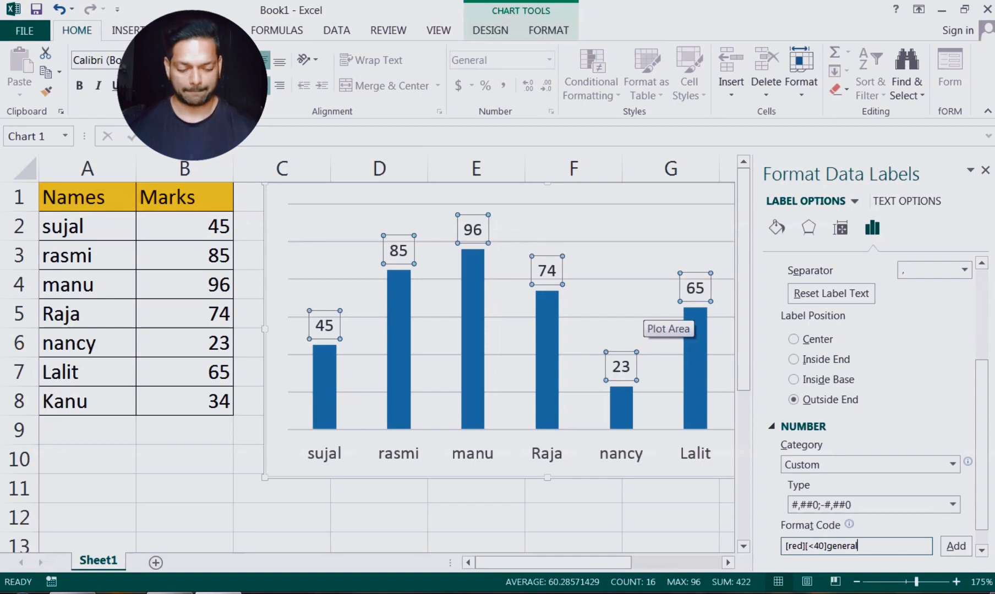
text(;)
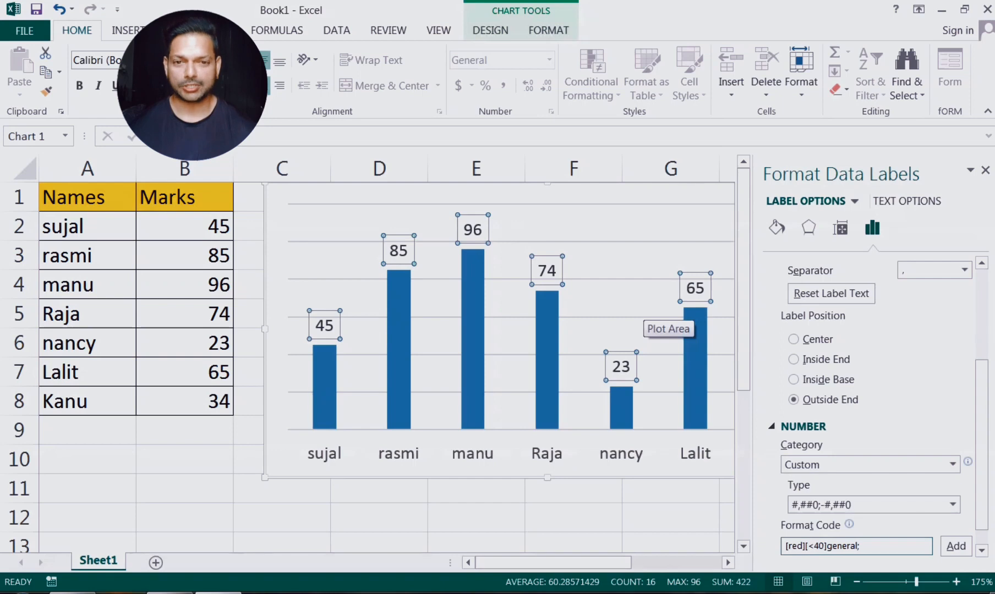
text(gen)
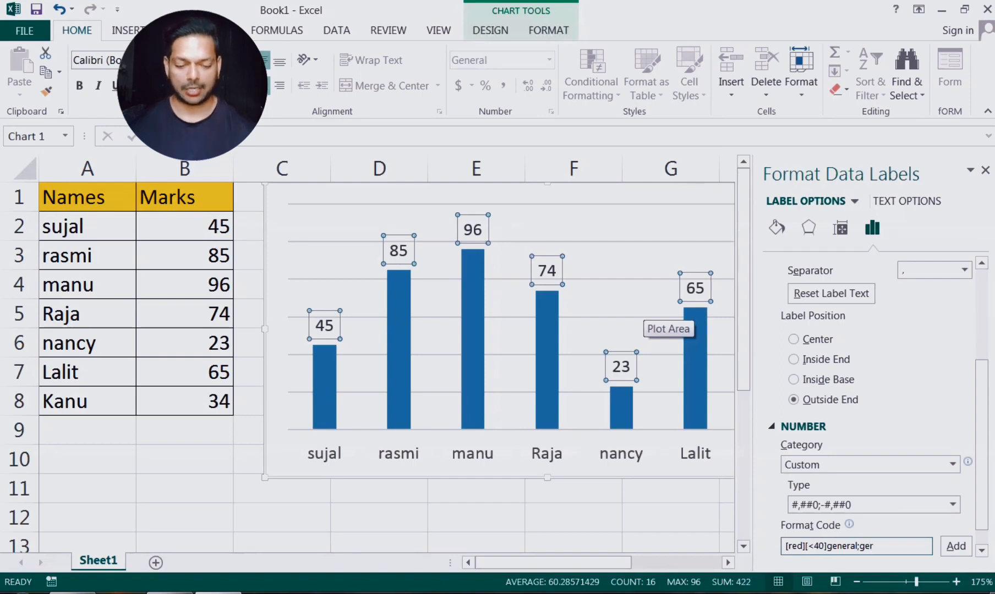
text(eral)
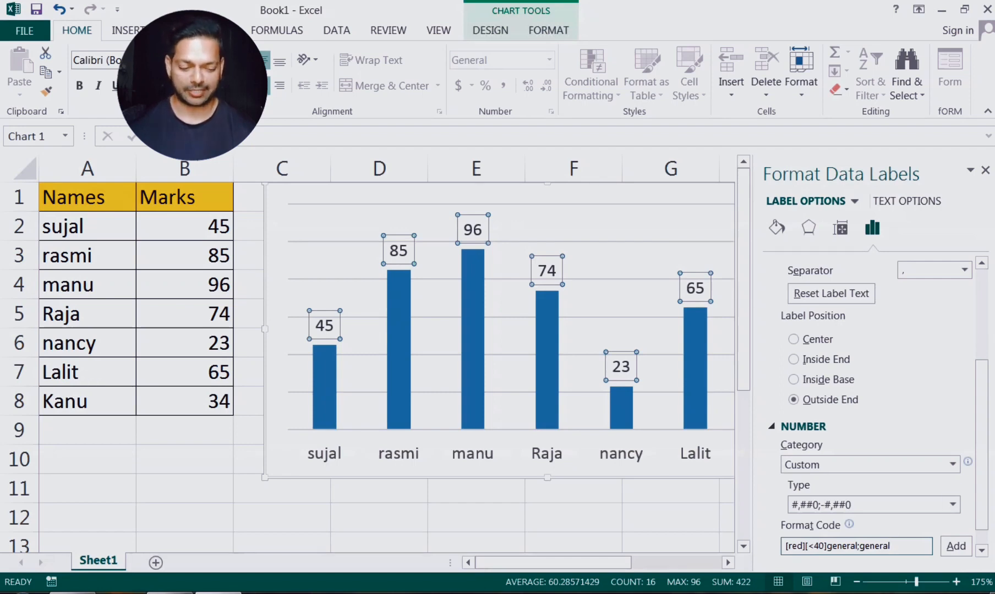
Change the threshold in the data labels' format code to 50 and add the custom format.
drag(825, 545, 814, 546)
text(5)
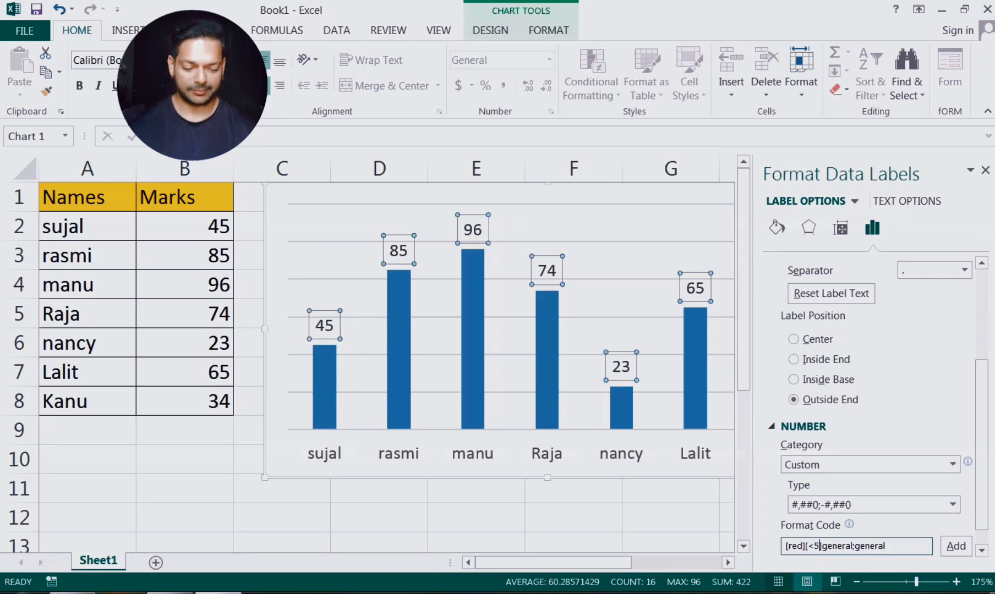
text(0)
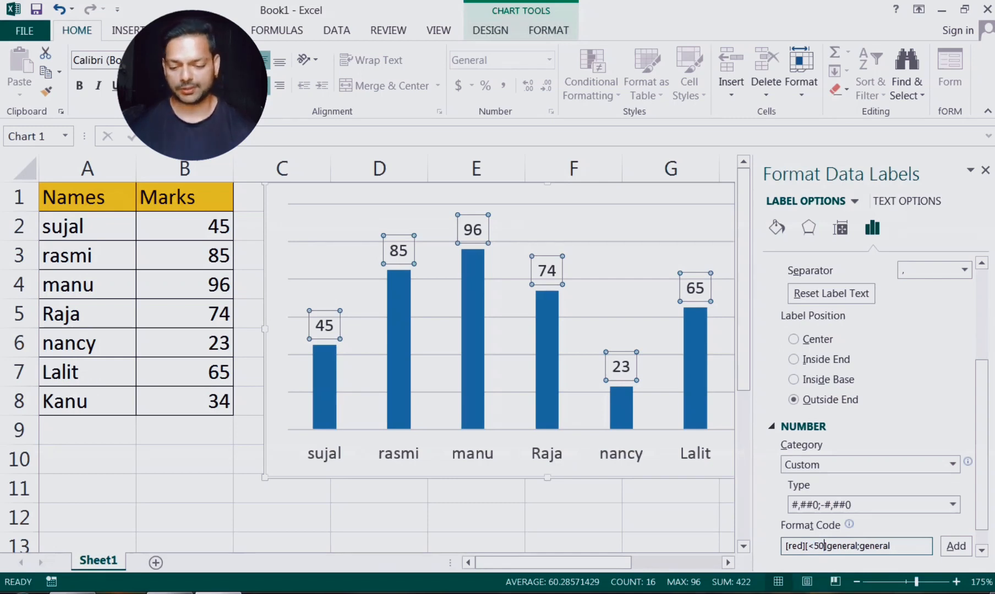
click(955, 546)
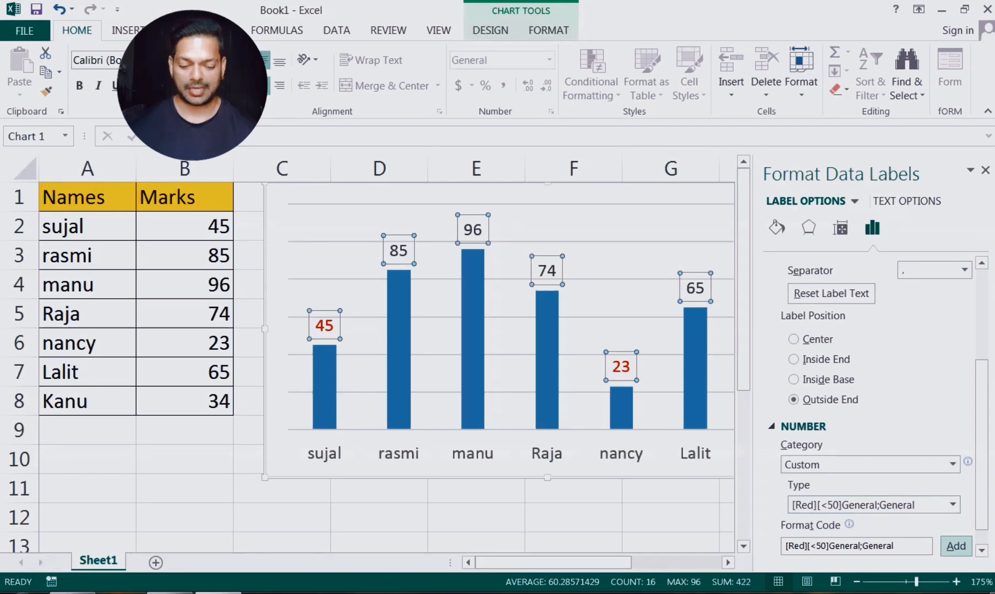
Change the mark in cell B4 to 39.
click(197, 285)
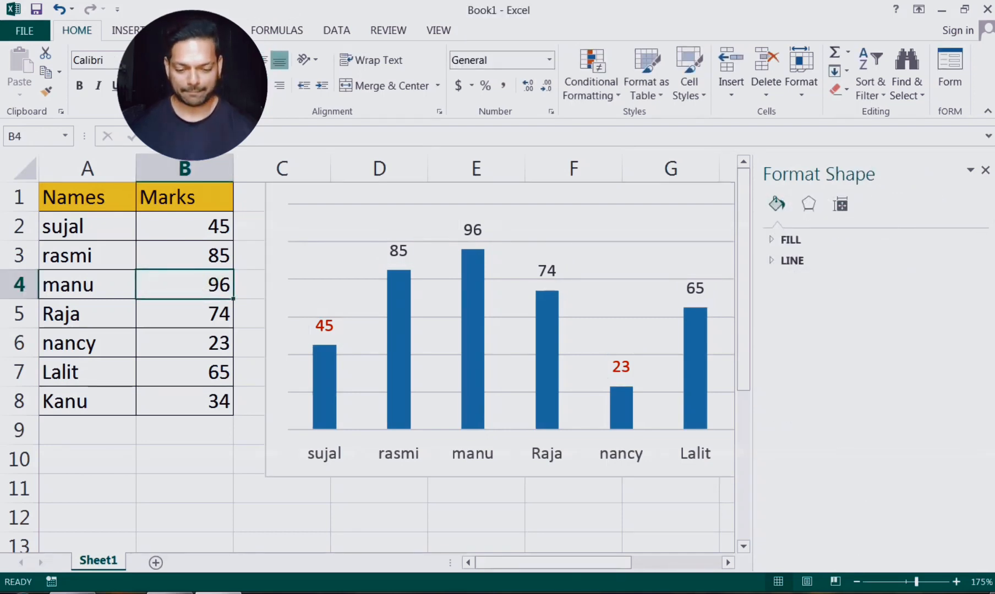
text(39)
key(Return)
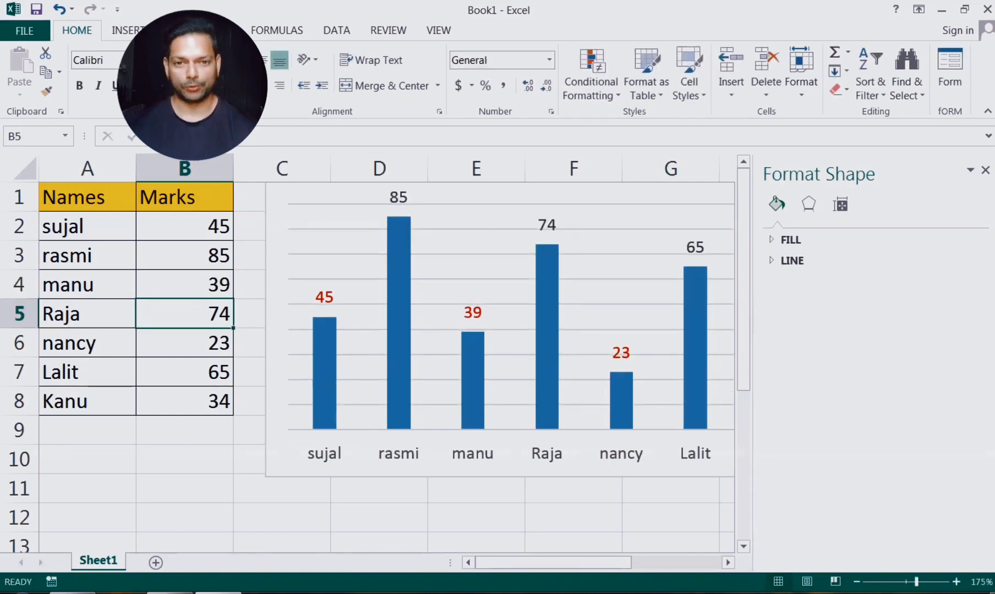
Change the mark in cell B7 to 19.
click(203, 378)
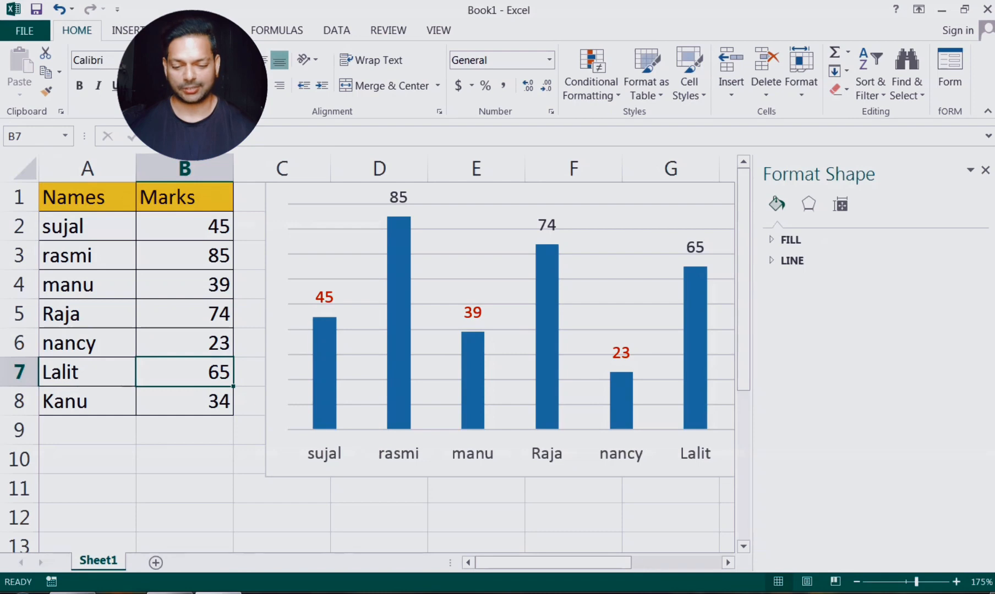
text(19)
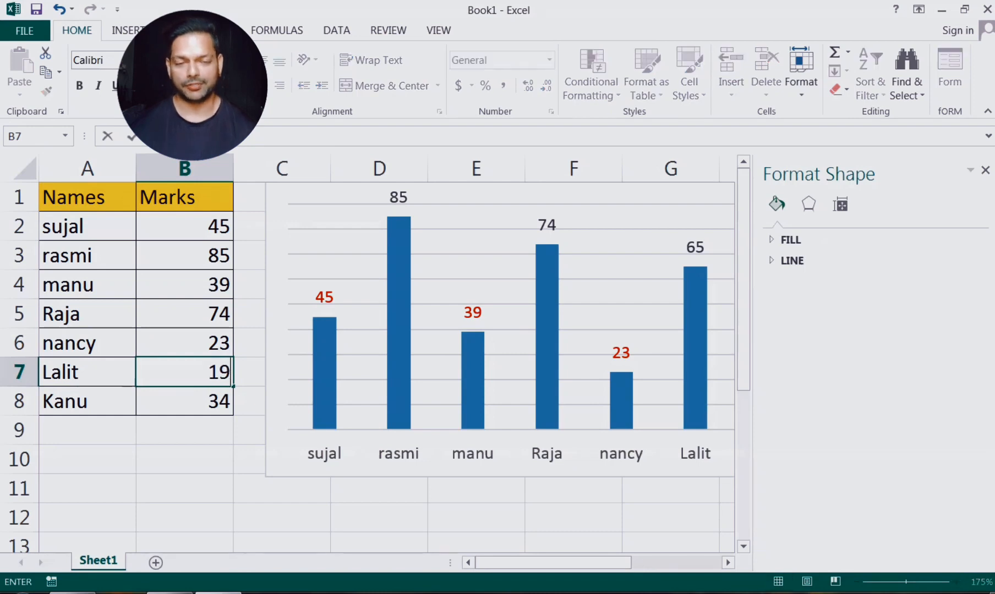
key(Return)
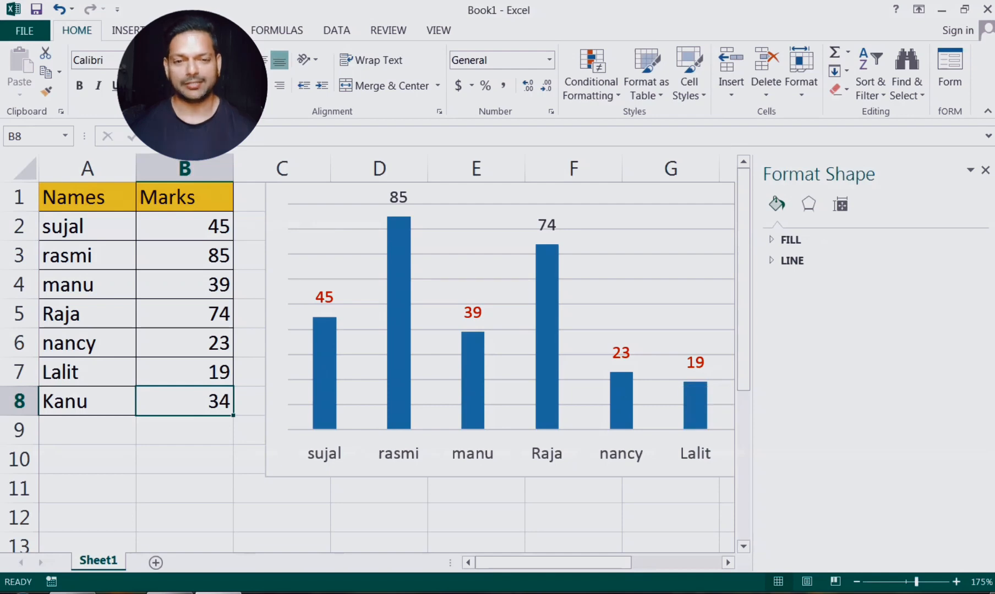
click(695, 363)
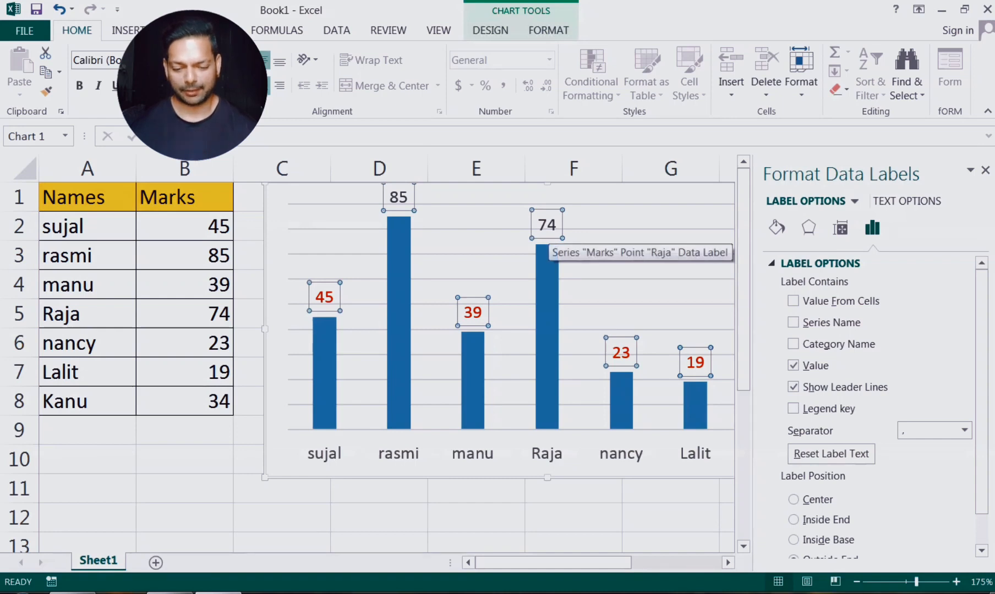
Enter the note "above then 41" in cell A11.
click(104, 481)
text(abo)
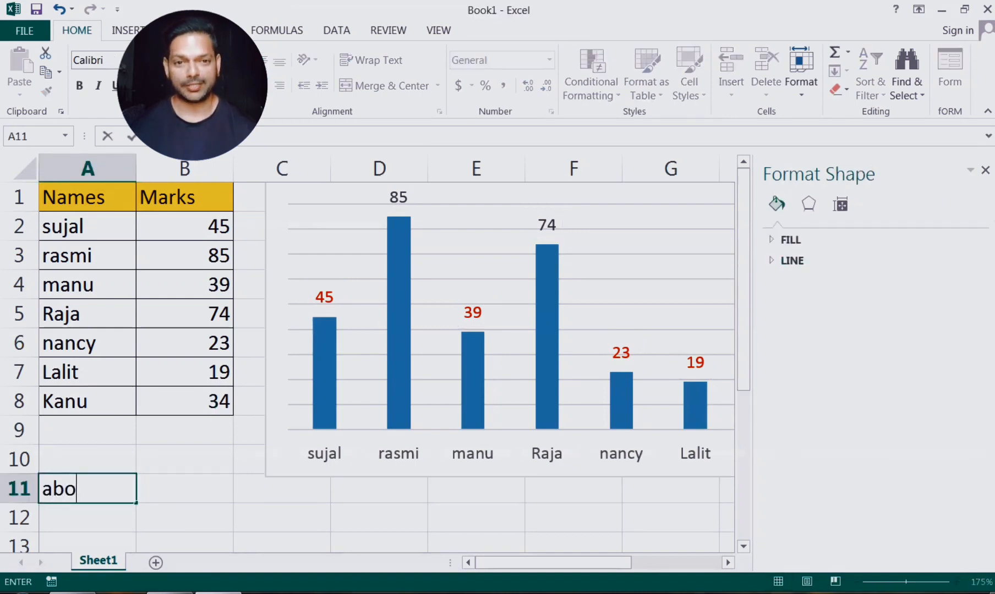
text(ve tyhen)
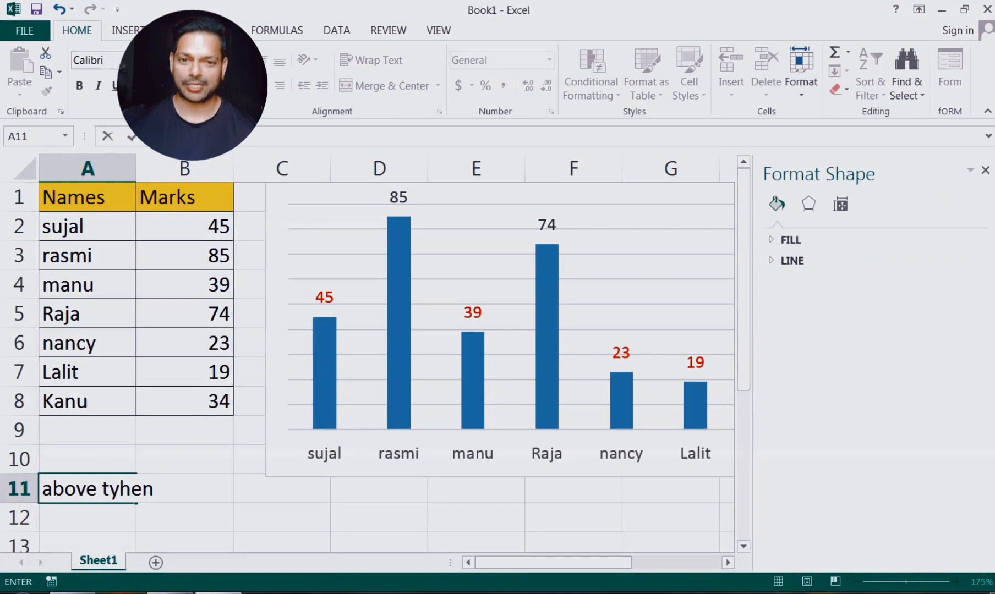
key(BackSpace)
key(BackSpace)
key(BackSpace)
key(BackSpace)
text(he)
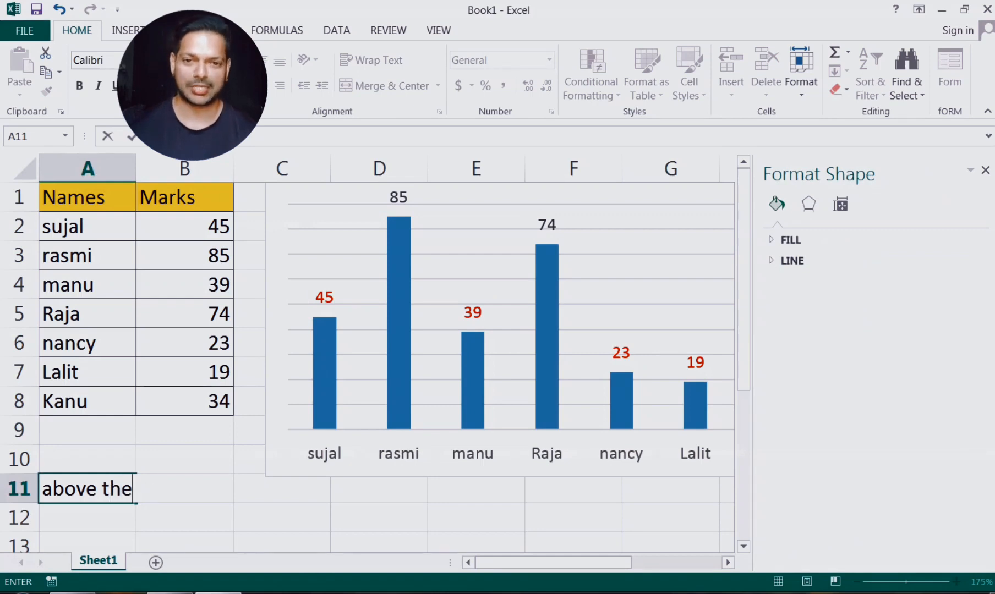
text(n)
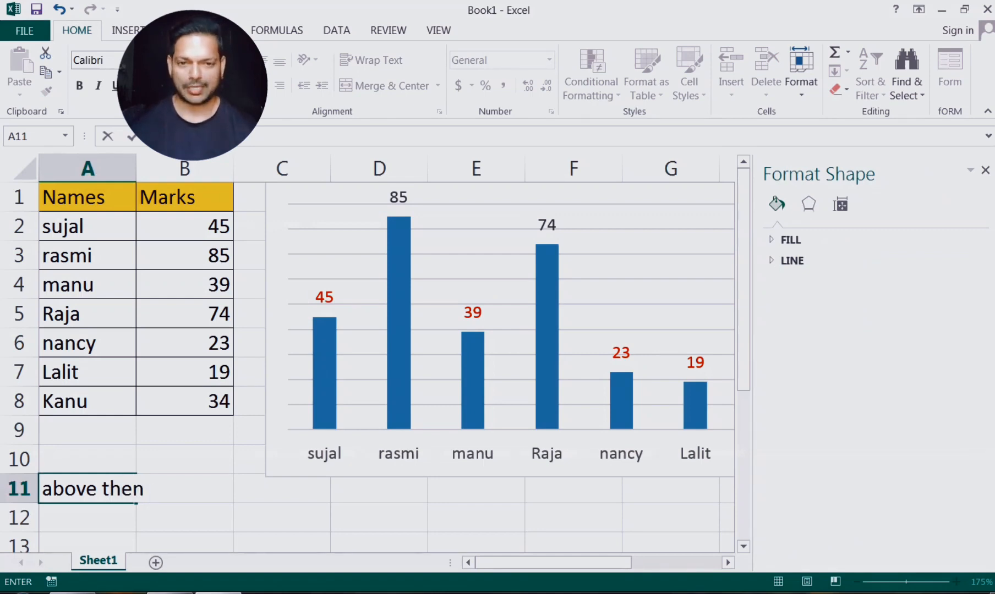
text( 40)
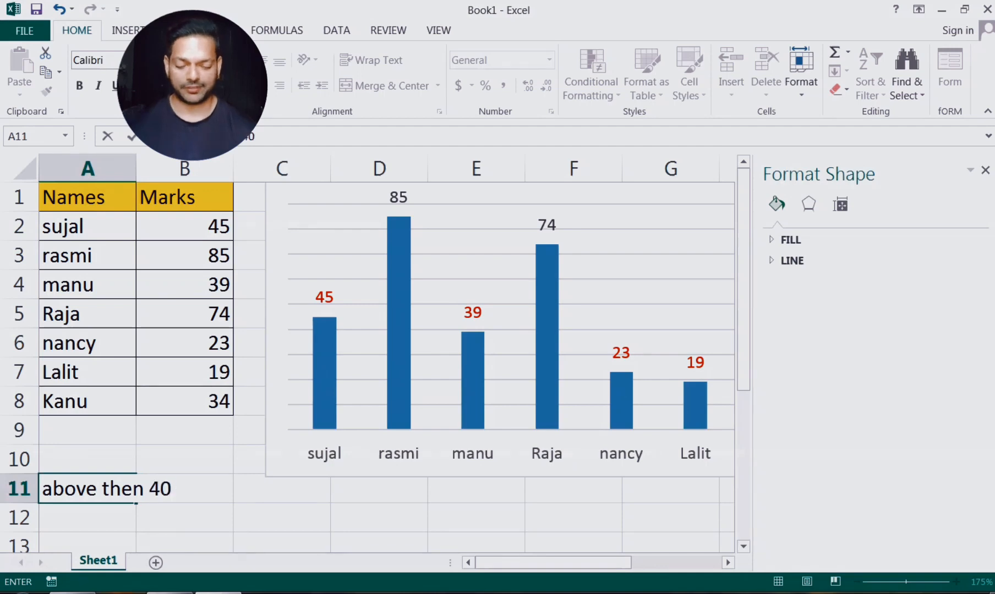
key(BackSpace)
text(1)
click(253, 514)
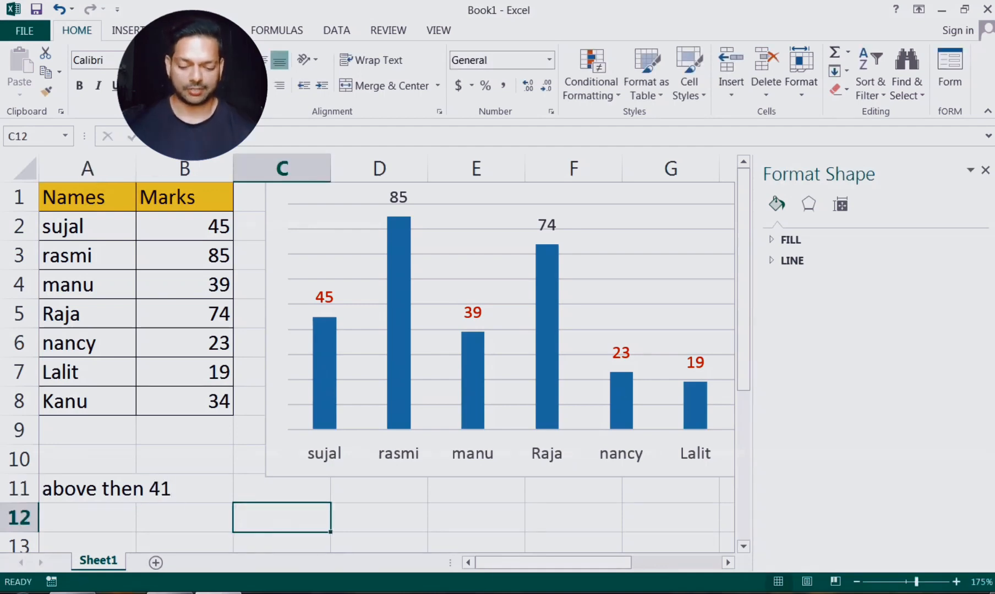
Change the number in the cell A11 note to 50 so that it reads "above then 50".
click(176, 491)
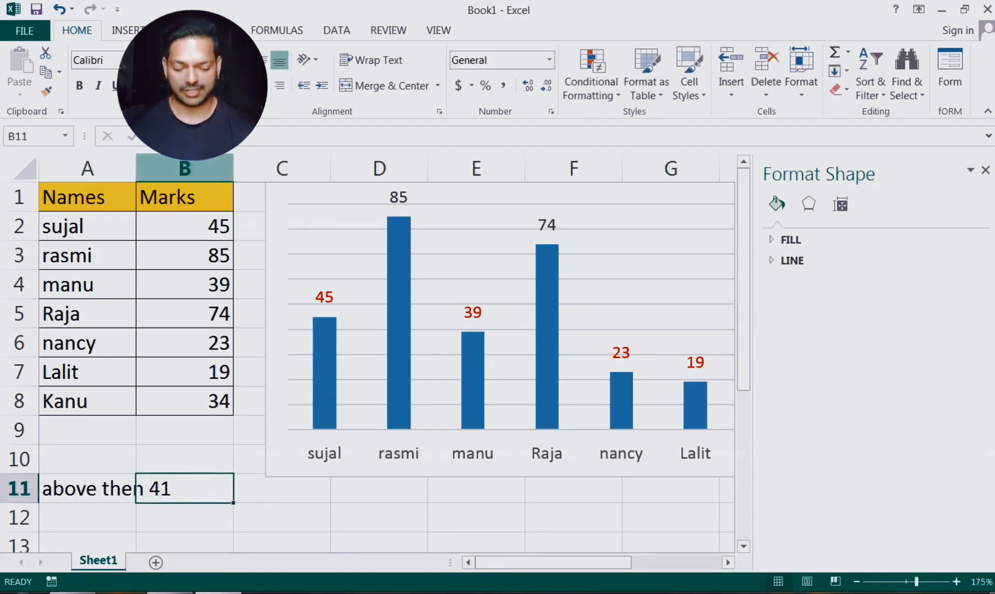
click(83, 487)
click(198, 487)
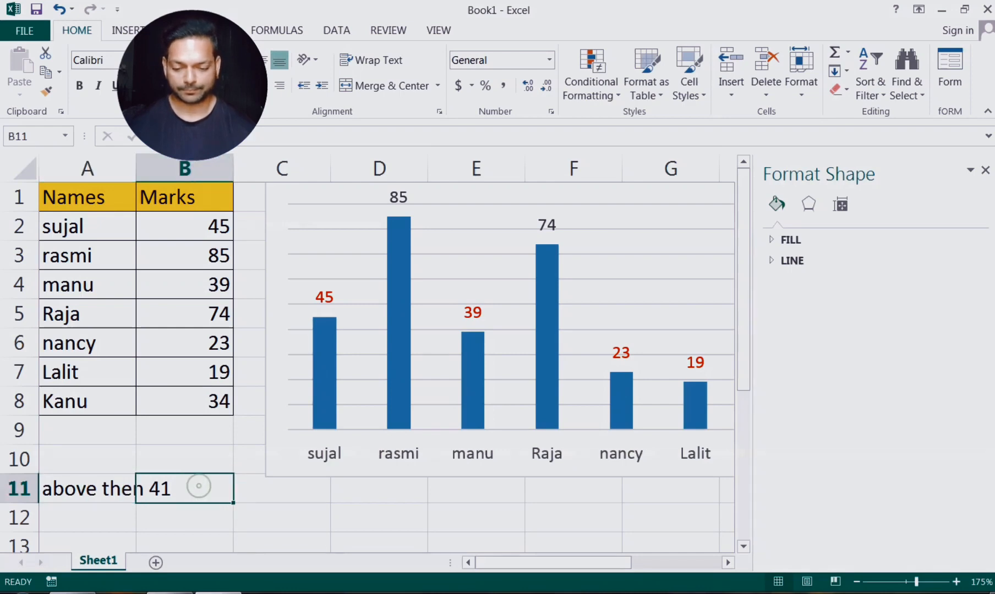
click(25, 489)
key(F2)
key(BackSpace)
key(BackSpace)
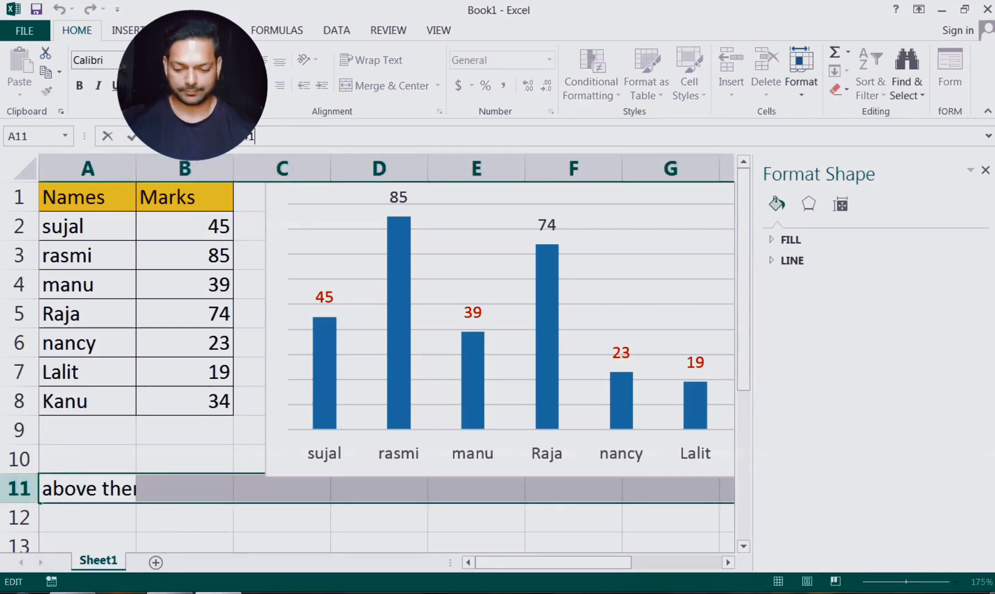
text(50)
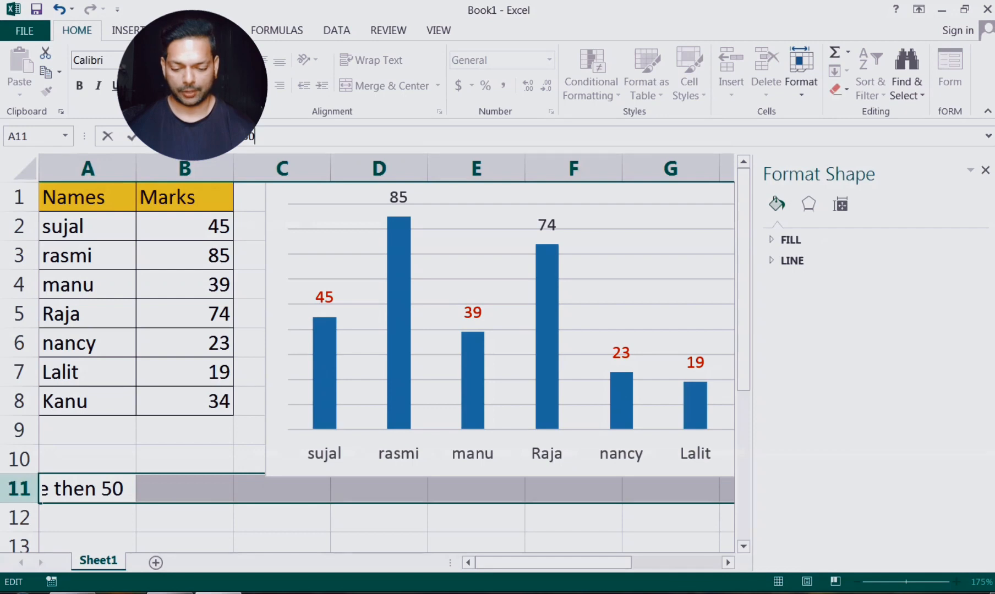
click(399, 515)
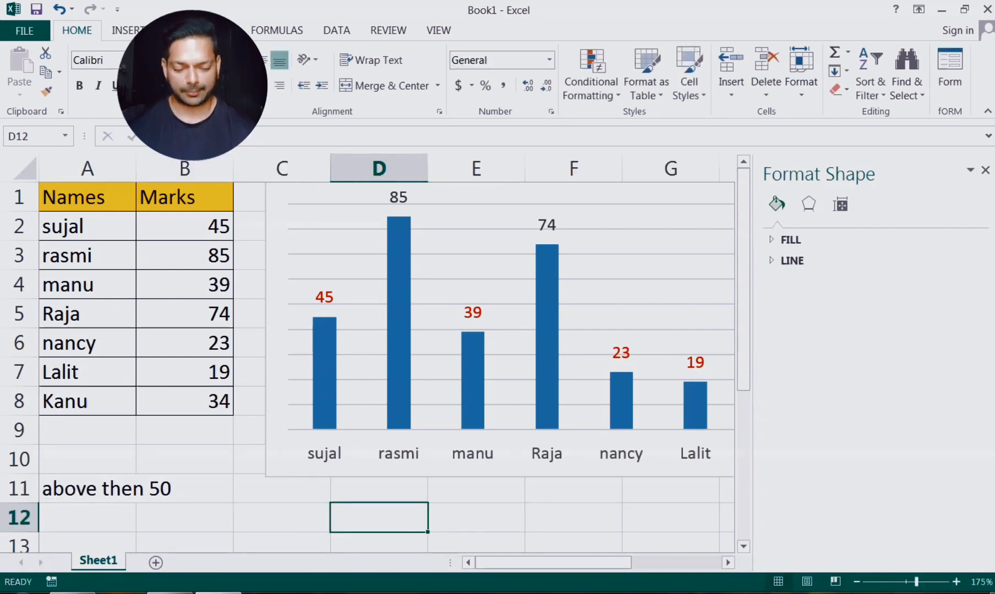
Open the number formatting of the Marks series' data labels and remove the final General from the format code.
click(399, 197)
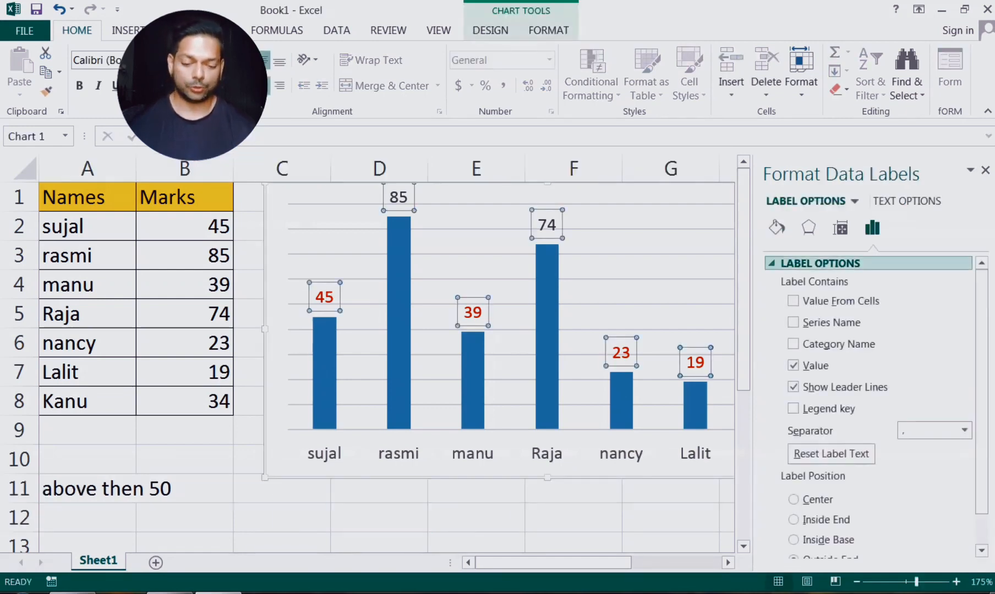
drag(981, 392, 981, 423)
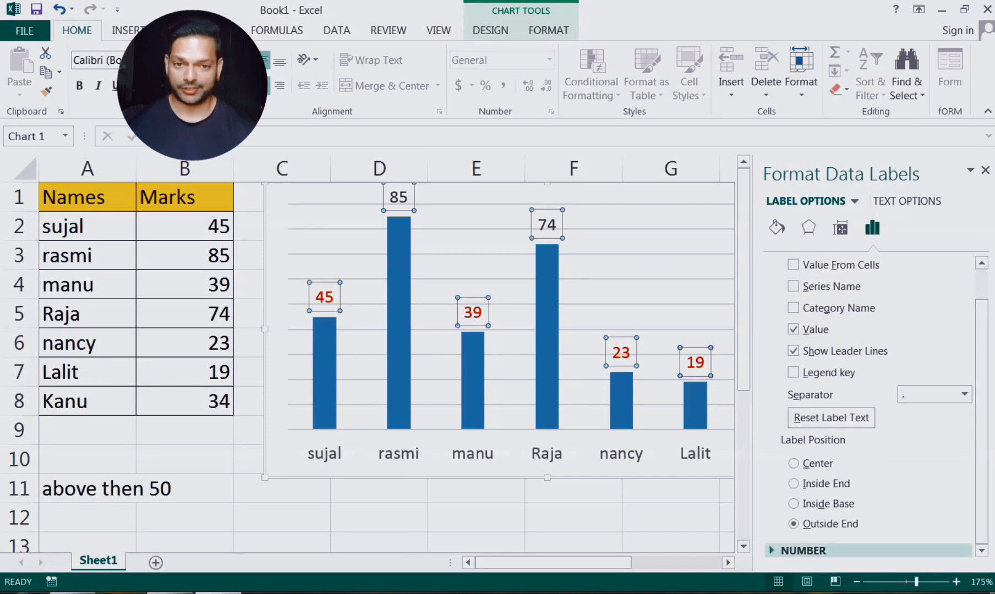
click(803, 550)
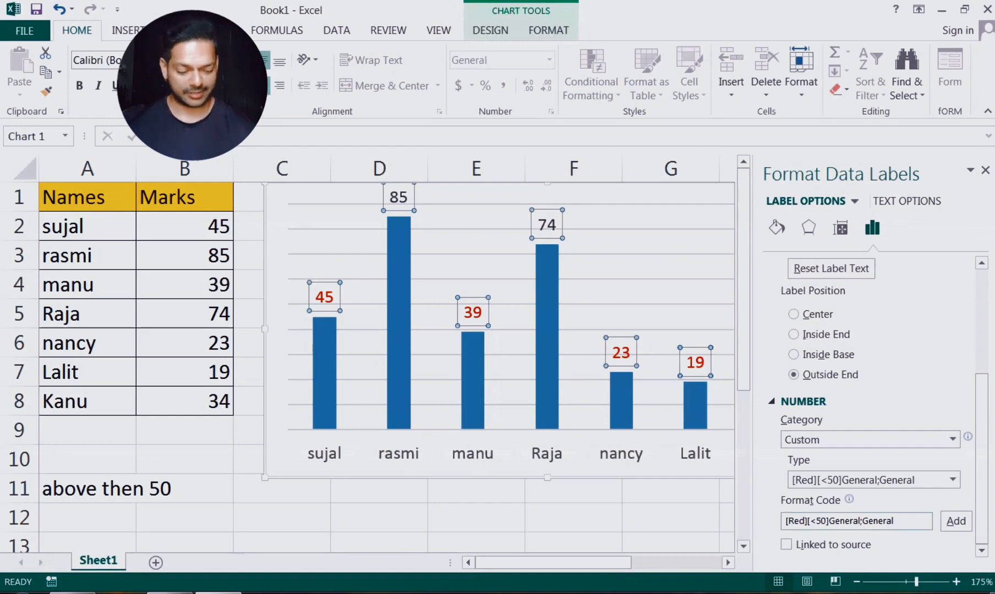
drag(902, 520, 784, 521)
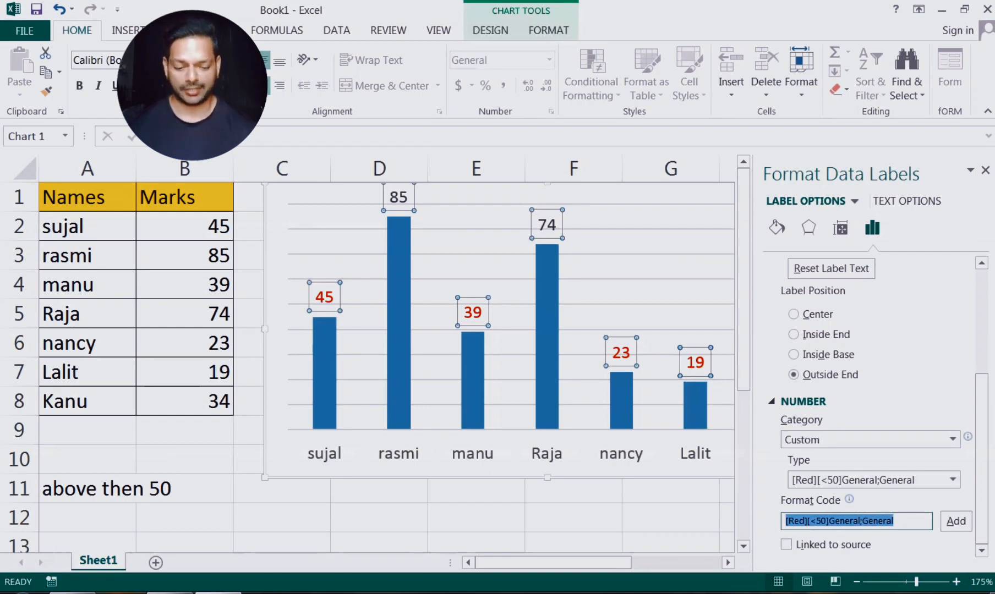
click(901, 520)
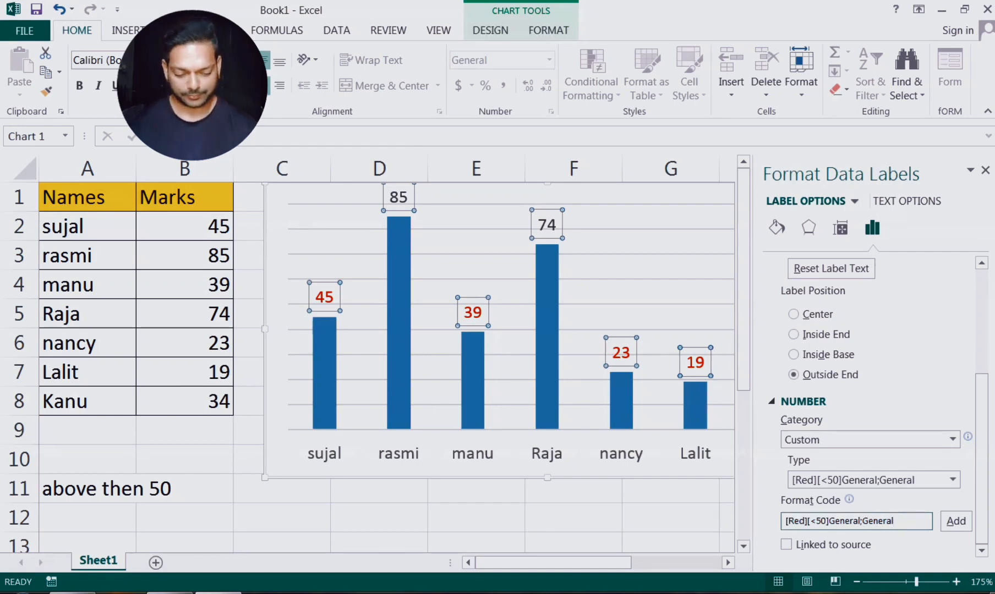
key(BackSpace)
key(BackSpace)
key(BackSpace)
key(BackSpace)
key(BackSpace)
key(BackSpace)
key(BackSpace)
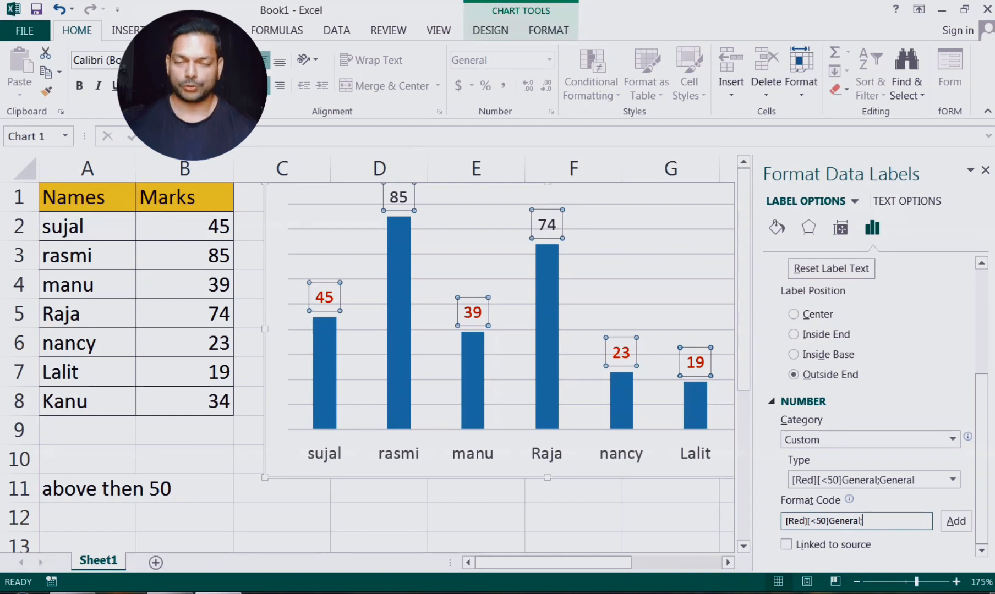
Append [green][>50]general;general to the data labels' format code, add the custom format and close the formatting pane.
text([green][>)
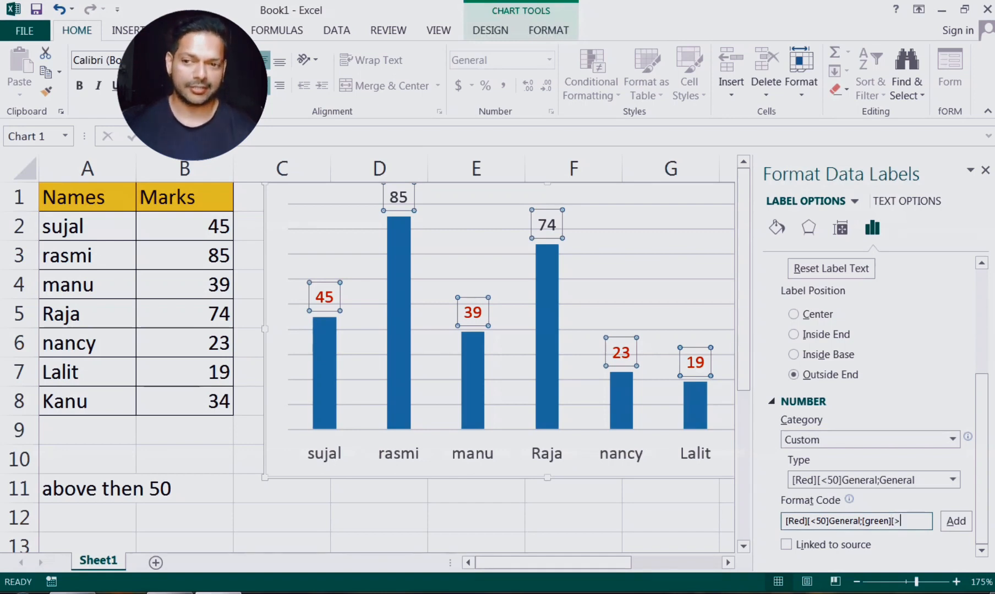
text(5)
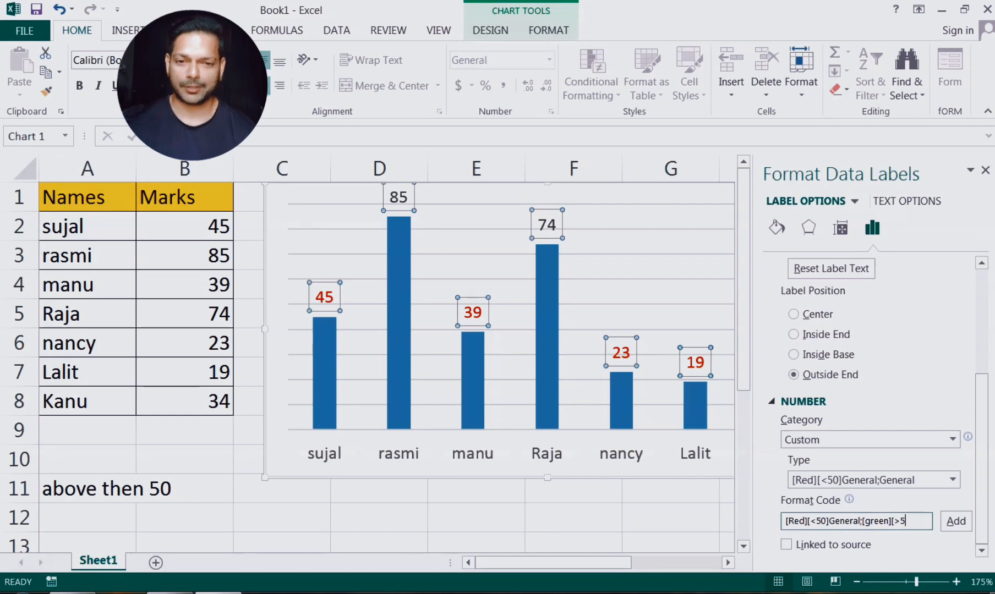
text(0)
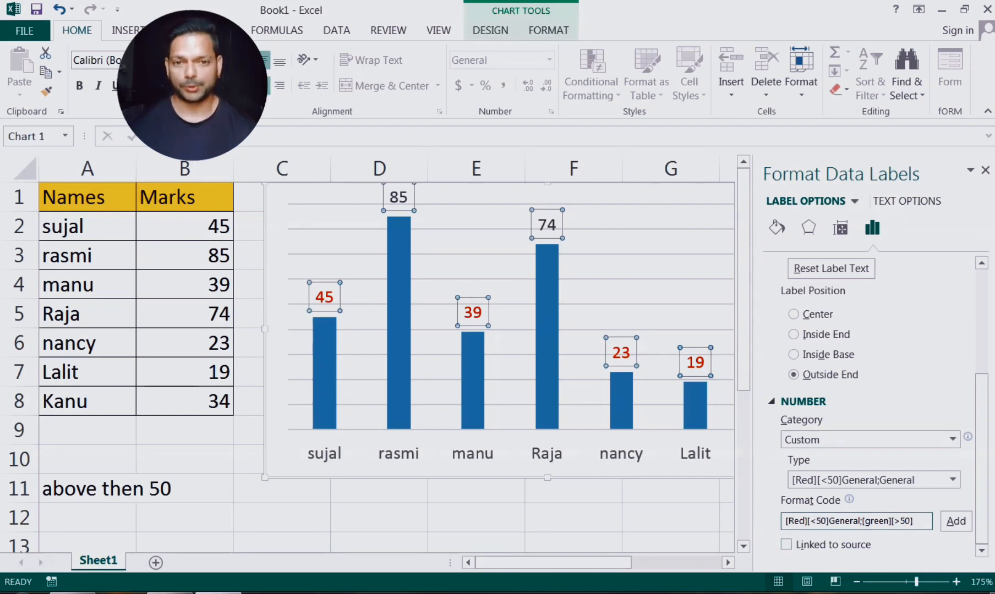
text(gen)
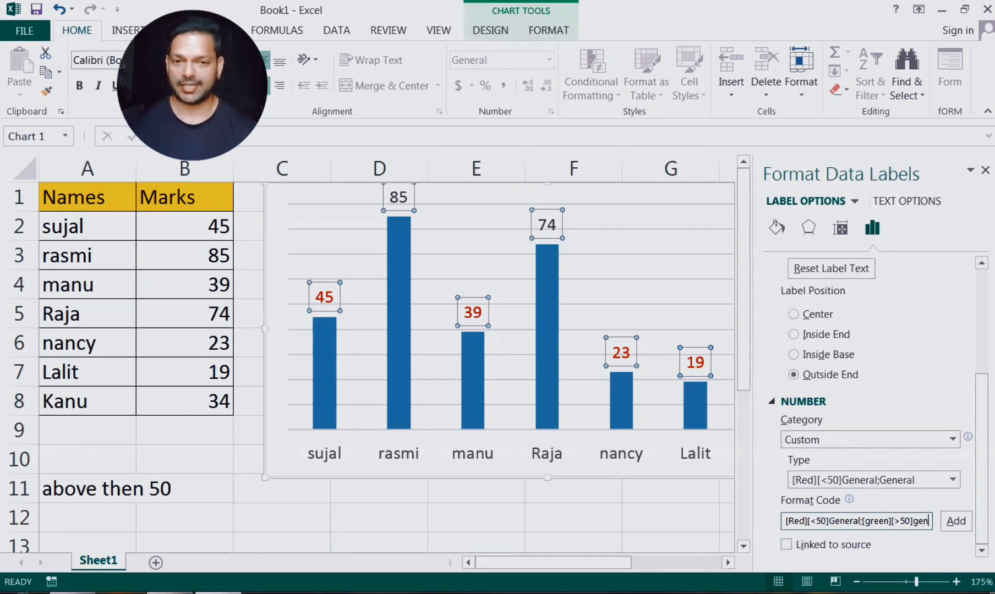
text(eral;)
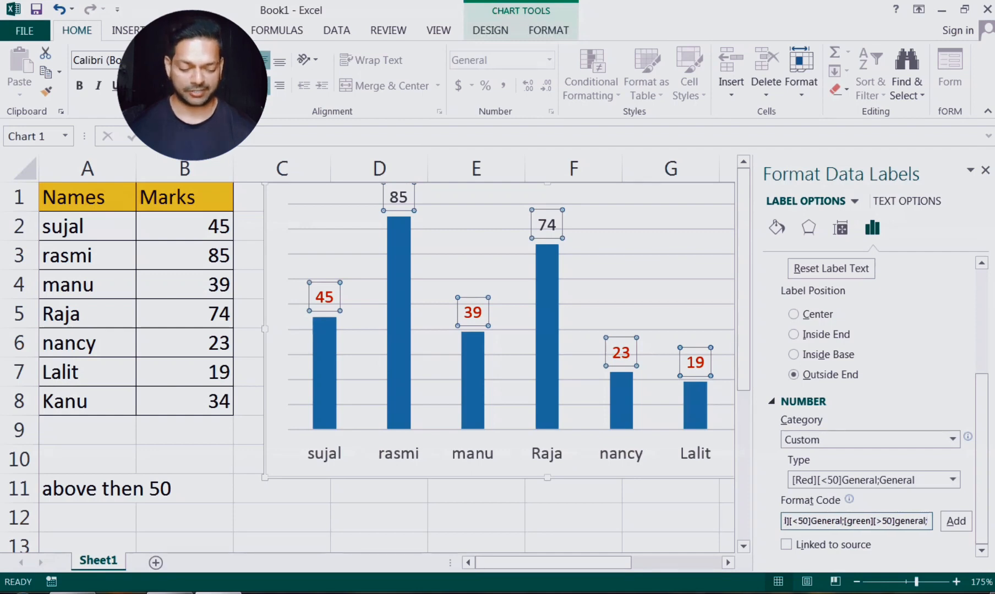
text(general)
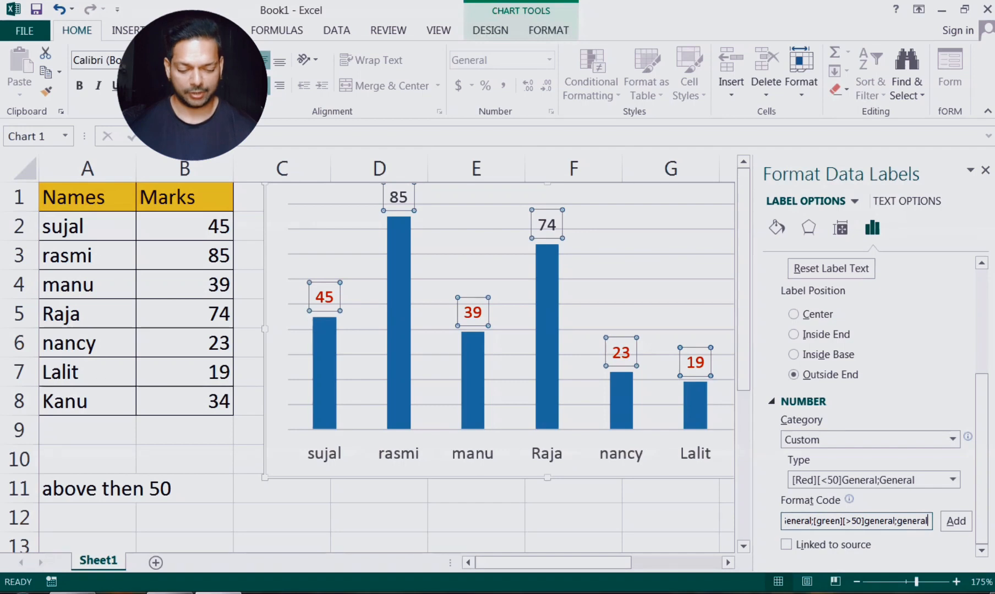
click(956, 520)
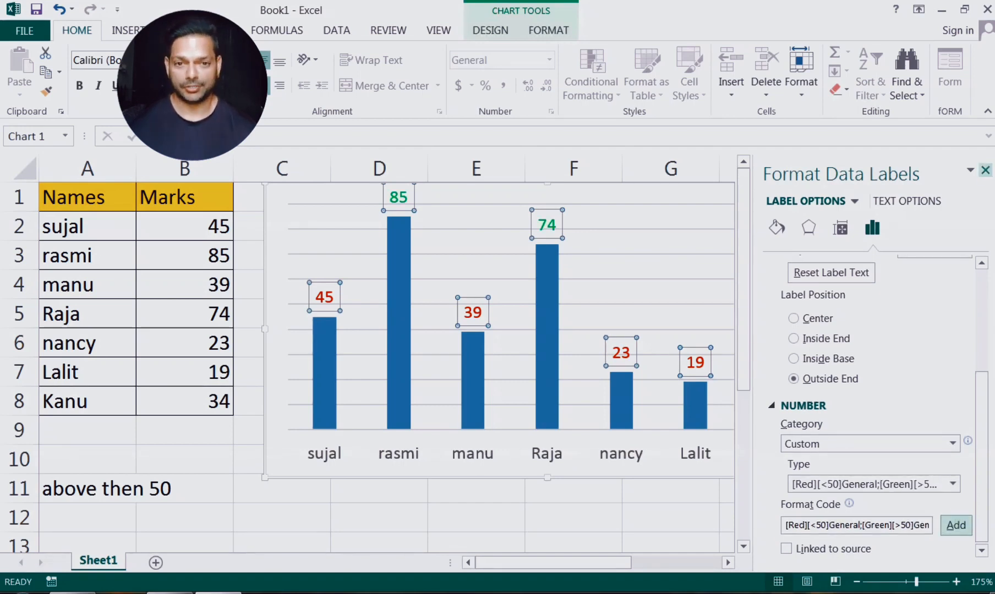
click(985, 170)
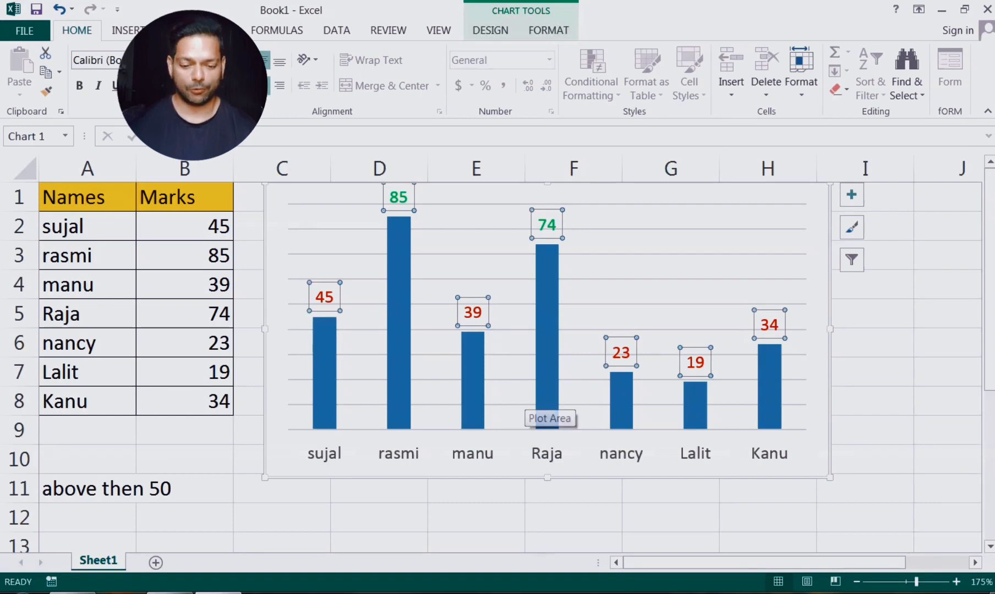
Change the mark in cell B4 to 56 and the mark in cell B7 to 68.
click(193, 283)
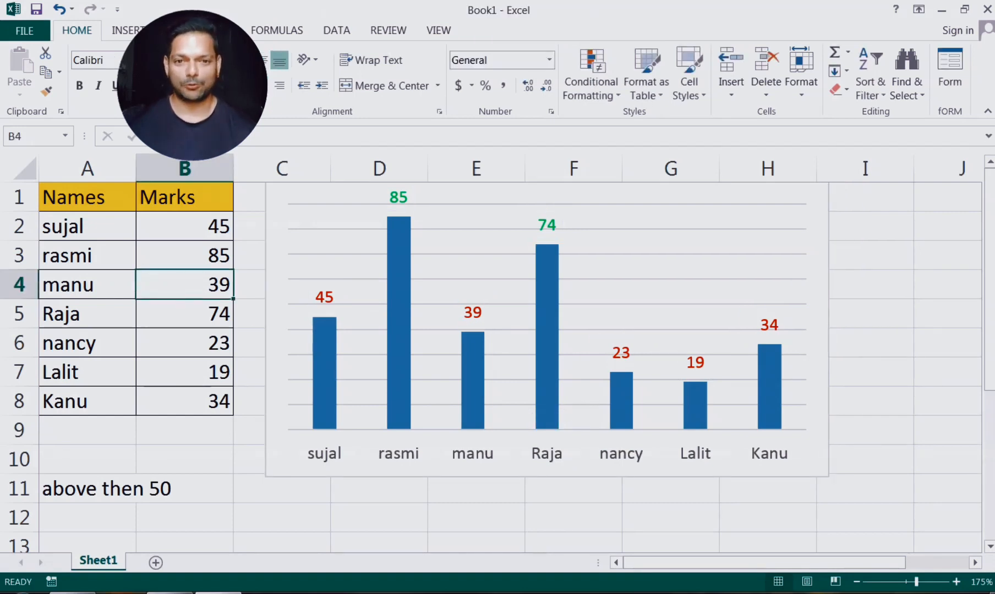
text(56)
key(Return)
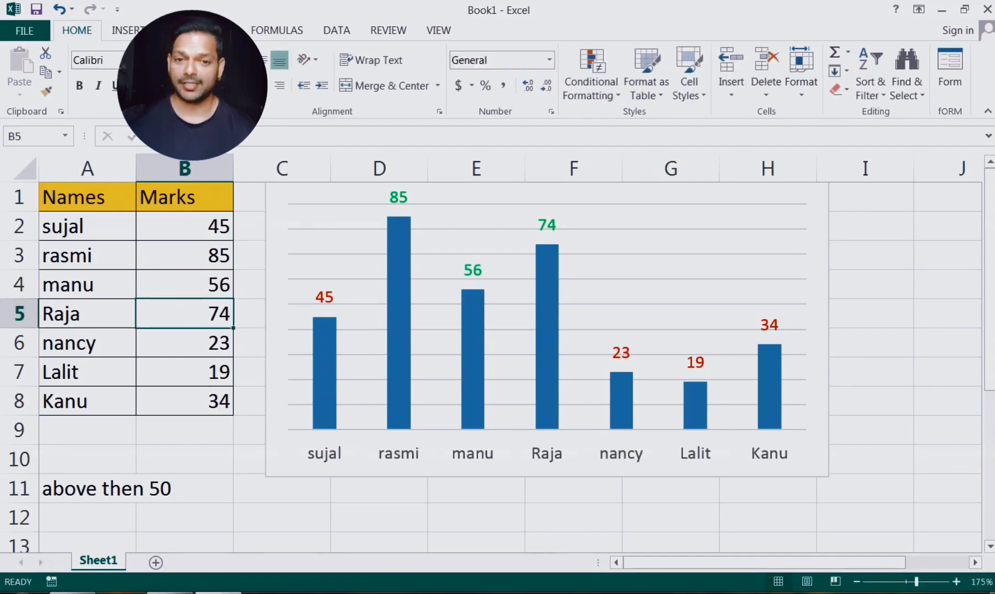
click(208, 373)
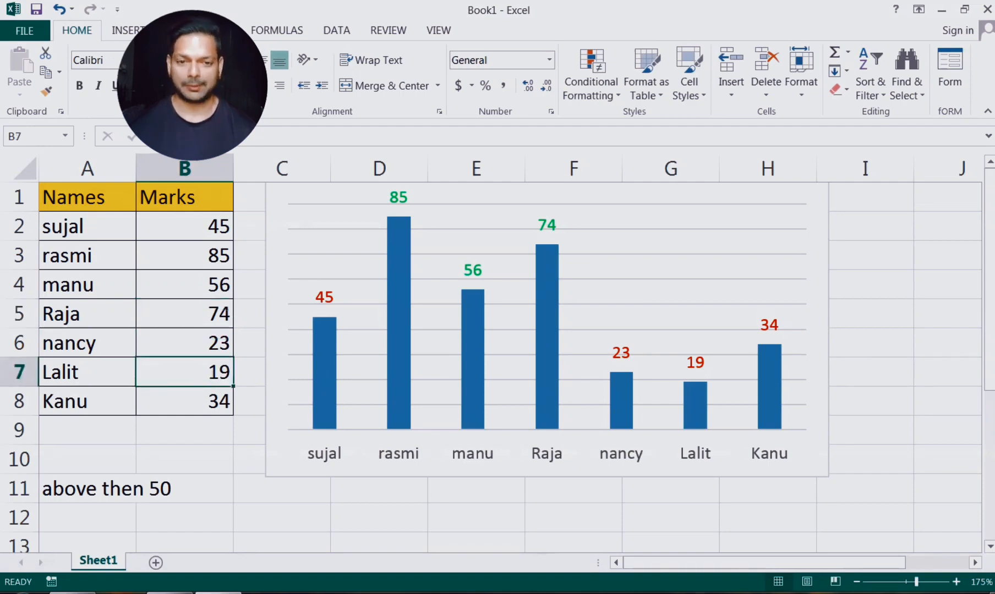
text(68)
key(Return)
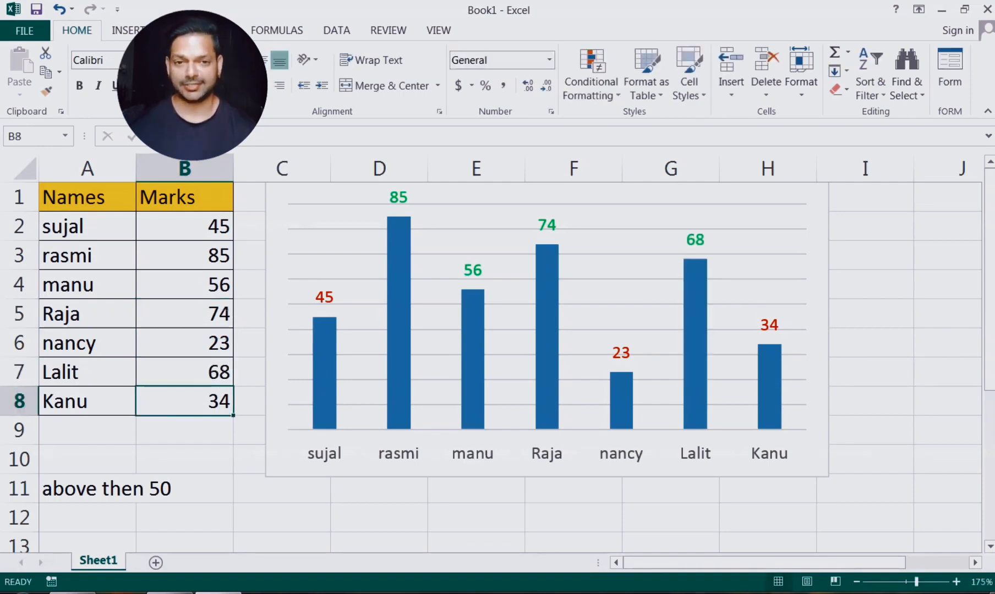
mouse_move(691, 278)
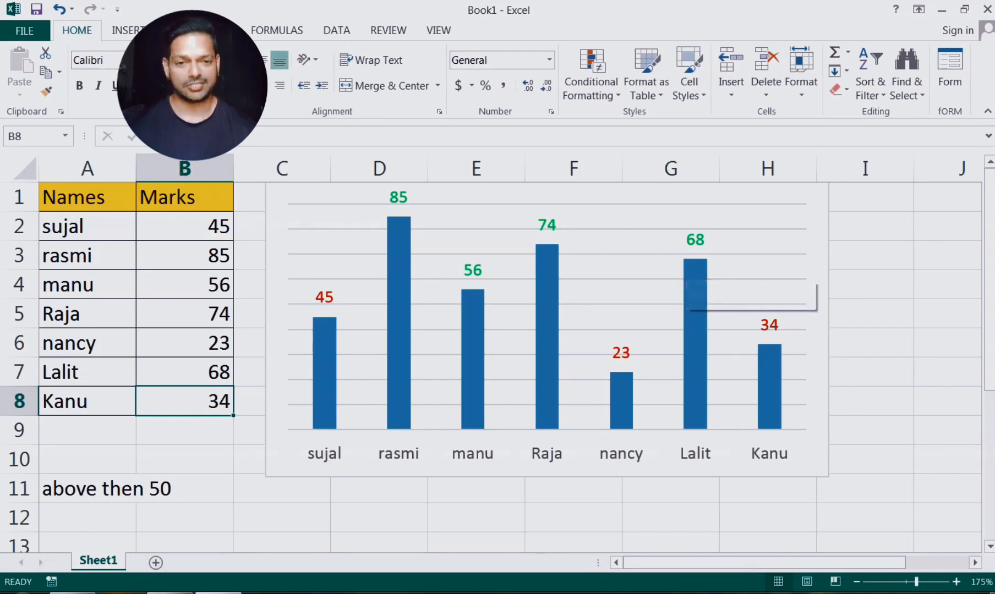
mouse_move(474, 381)
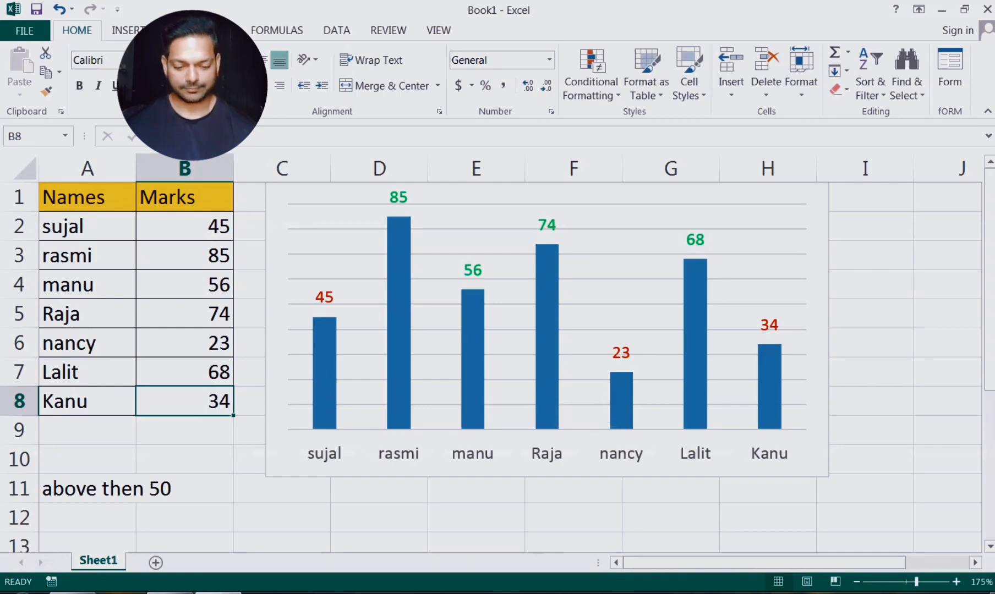
Add the word pass to the end of the cell A11 note so that it reads "above then 50 pass".
drag(192, 226, 192, 402)
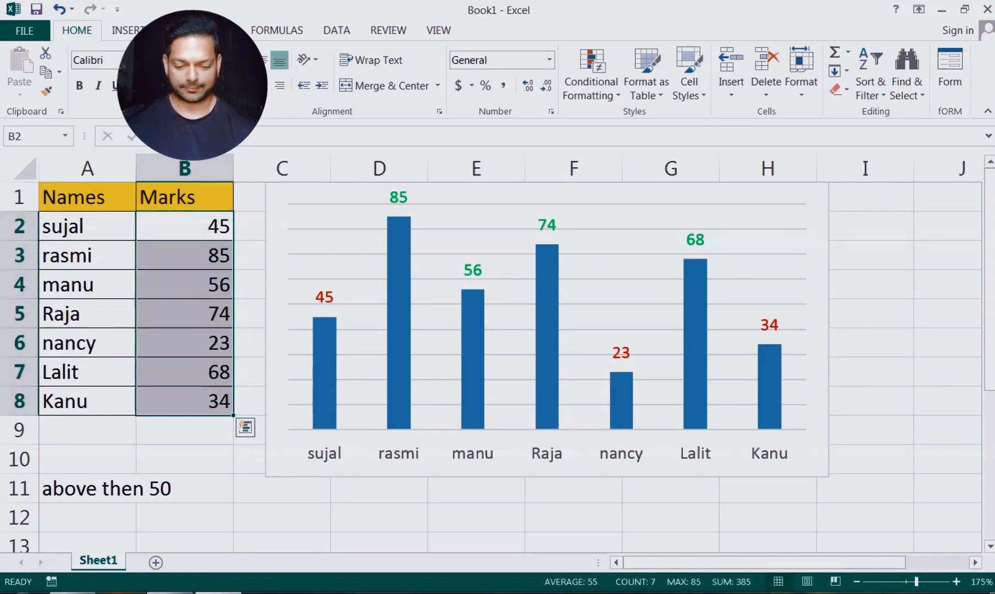
click(167, 485)
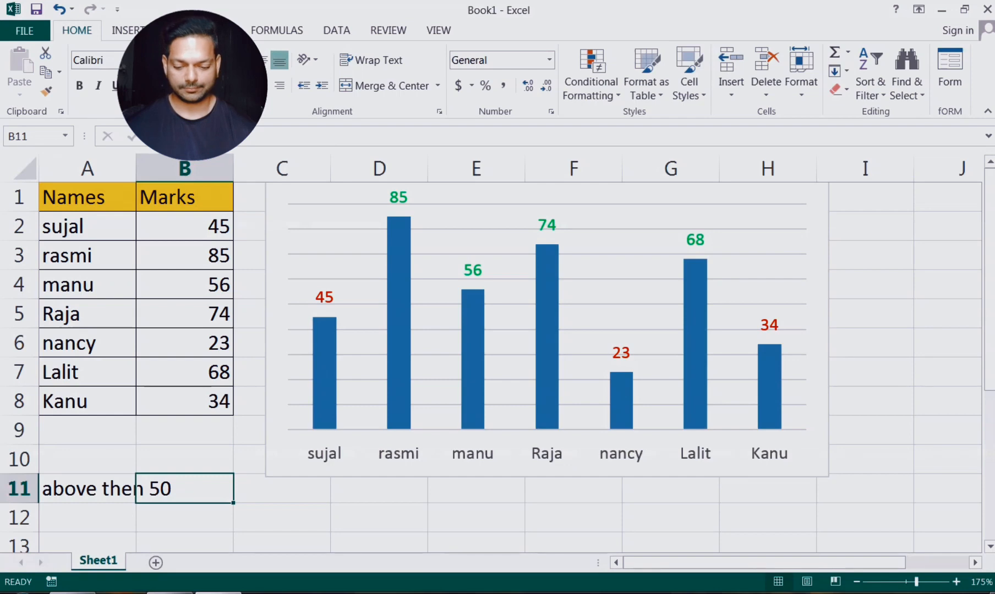
click(86, 498)
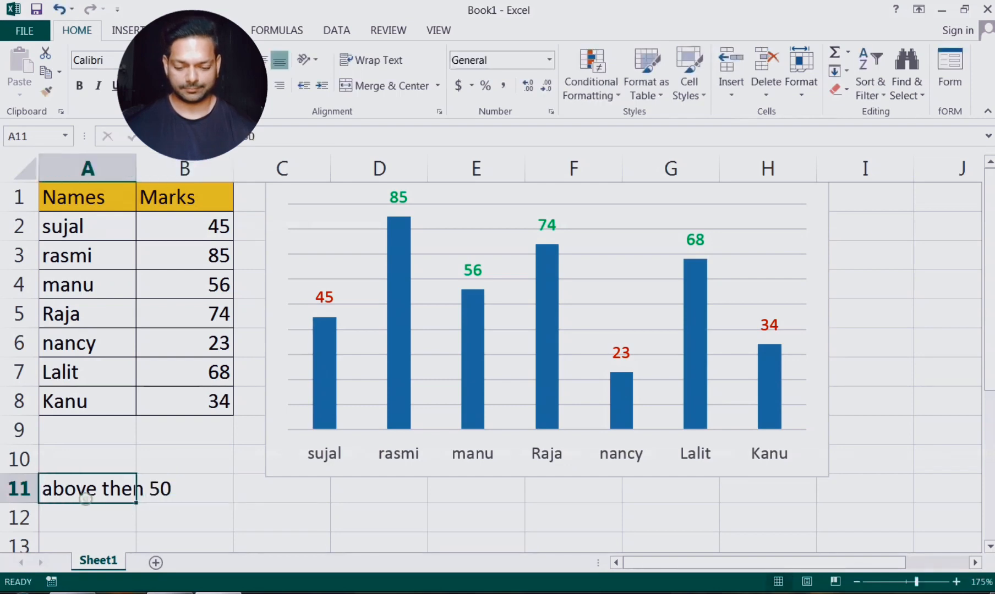
key(F2)
text(pass)
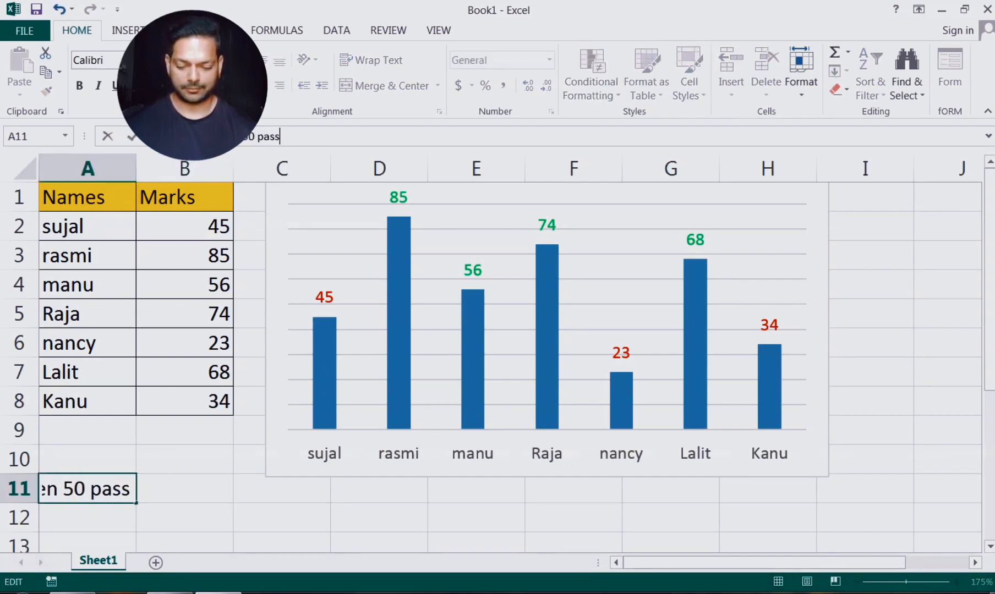
click(284, 509)
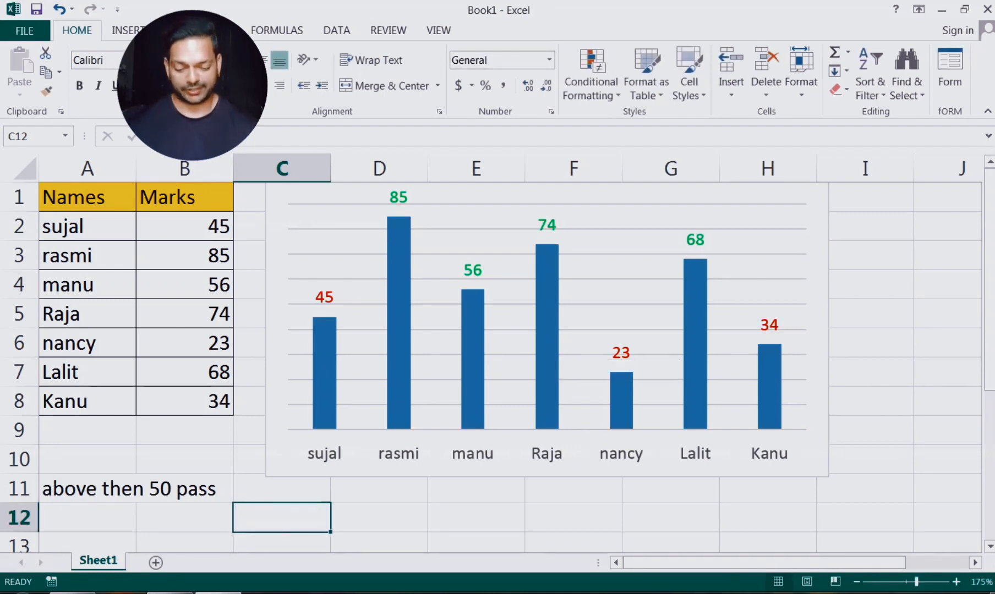
Open the number formatting of the Marks series' data labels and clear the whole existing format code.
right_click(397, 197)
click(468, 380)
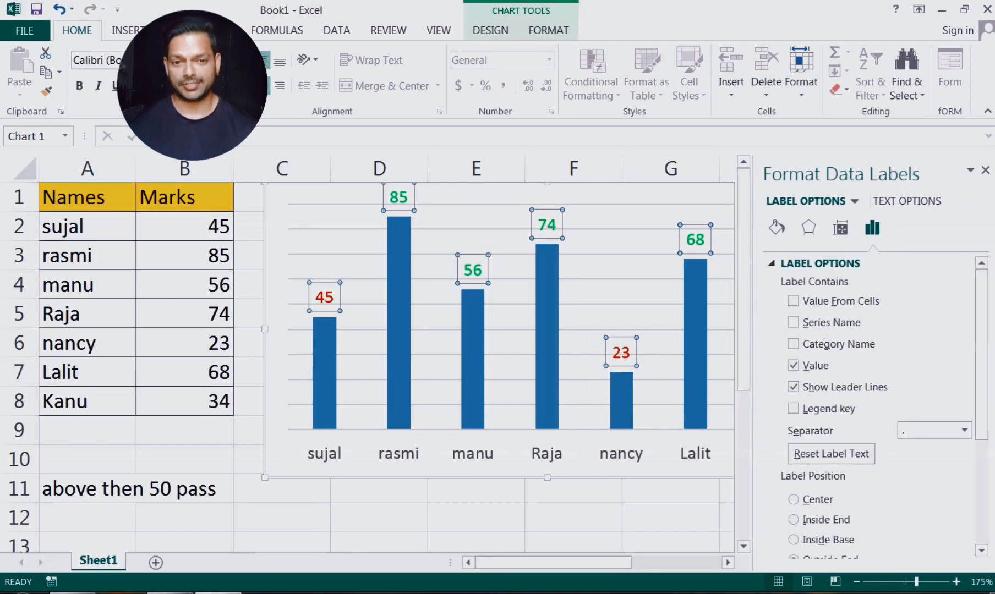
scroll(869, 408, down, 5)
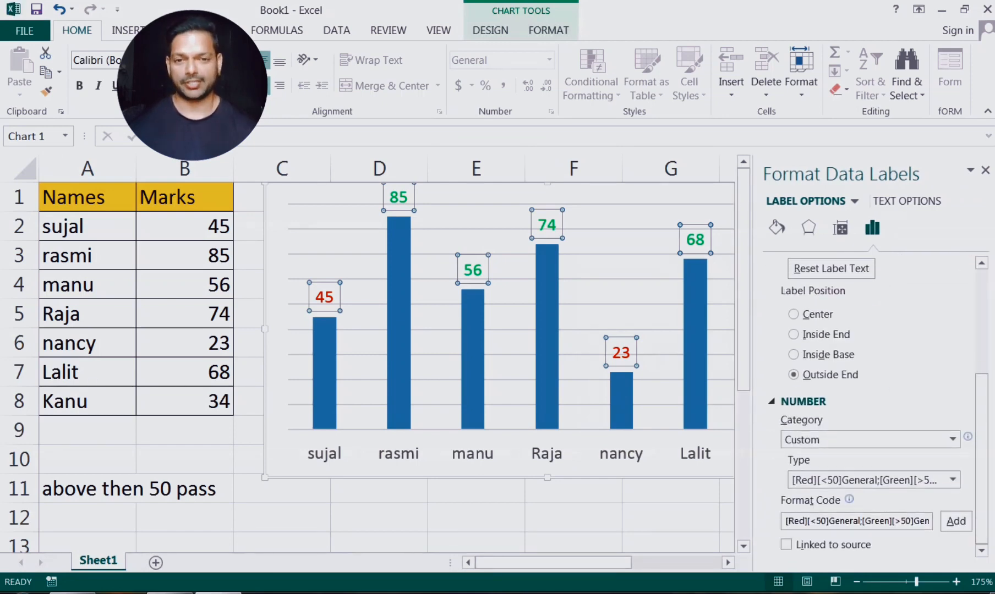
click(928, 520)
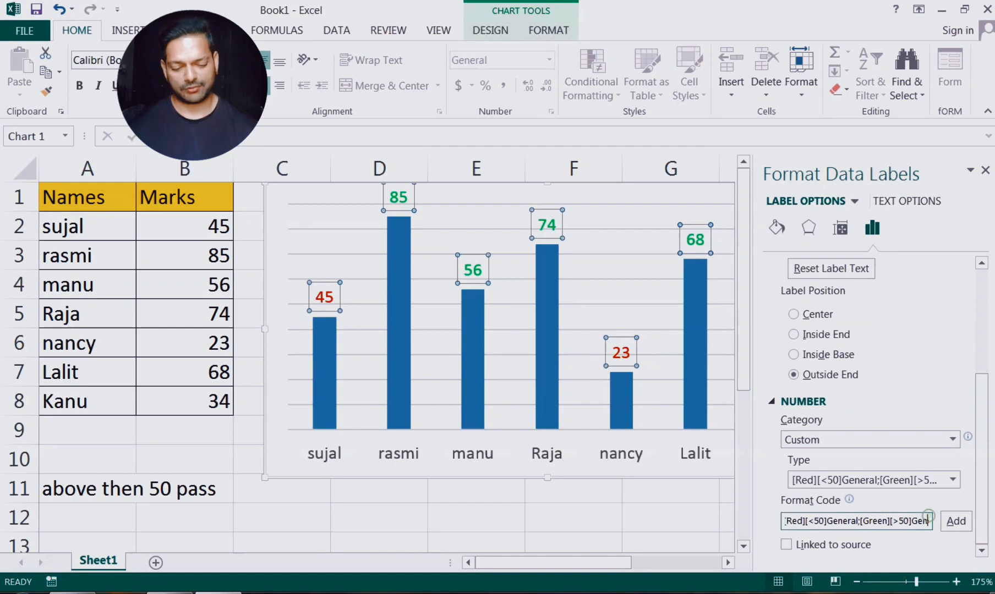
key(ctrl+a)
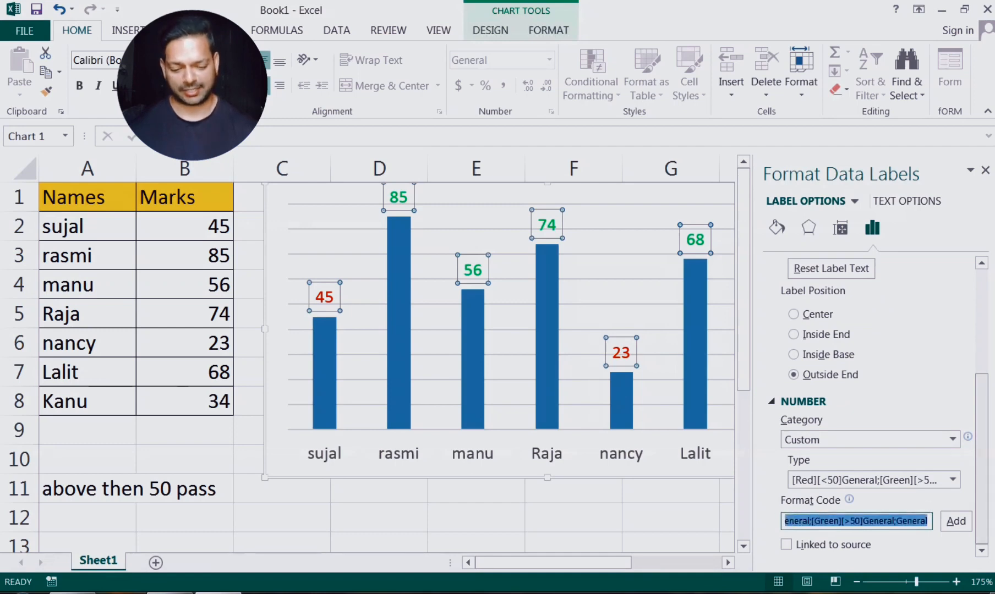
key(BackSpace)
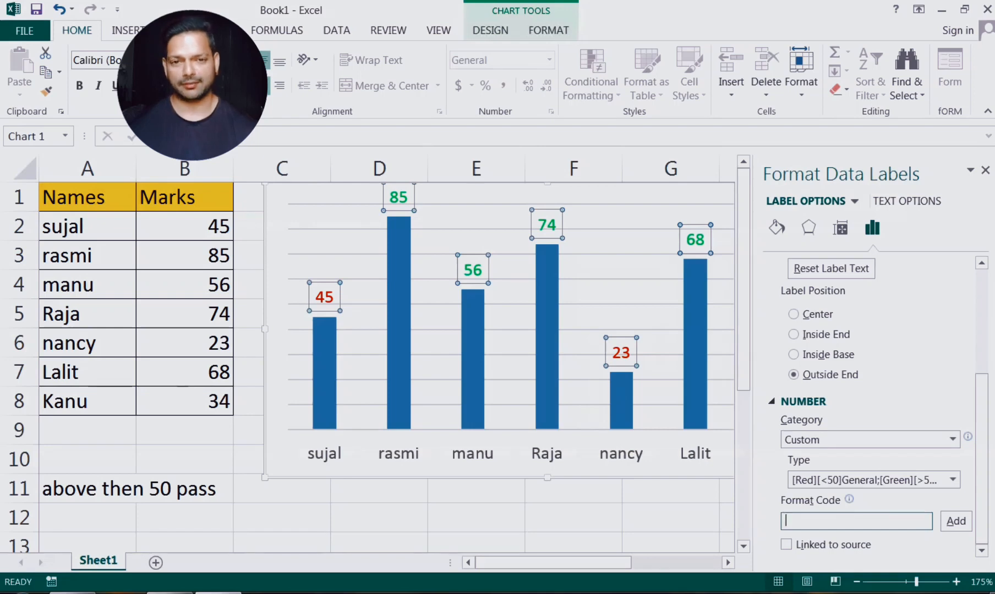
Enter [<50]'Fail';General as the data labels' format code and add it as a custom format.
text([)
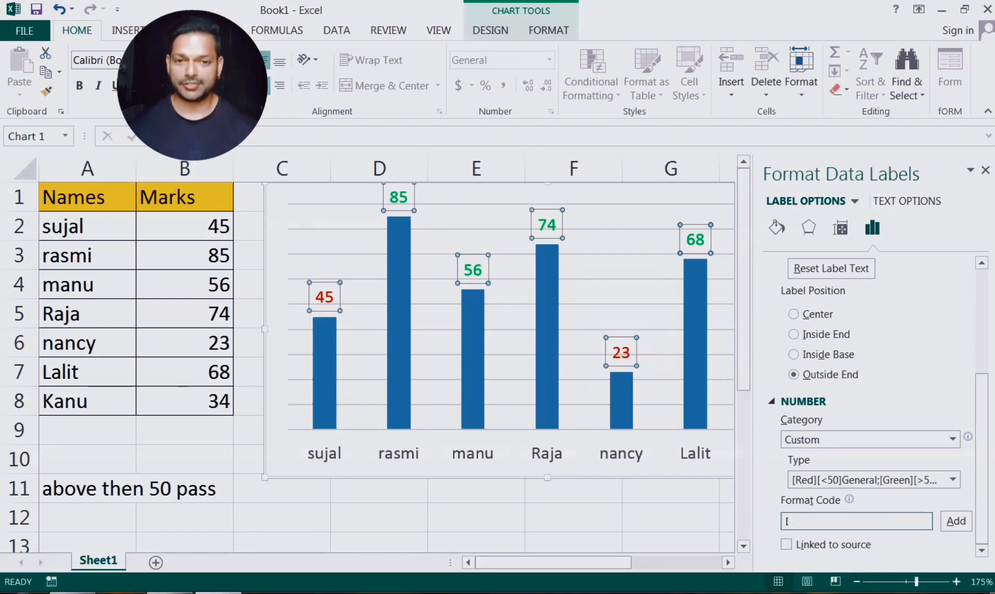
text(<50)
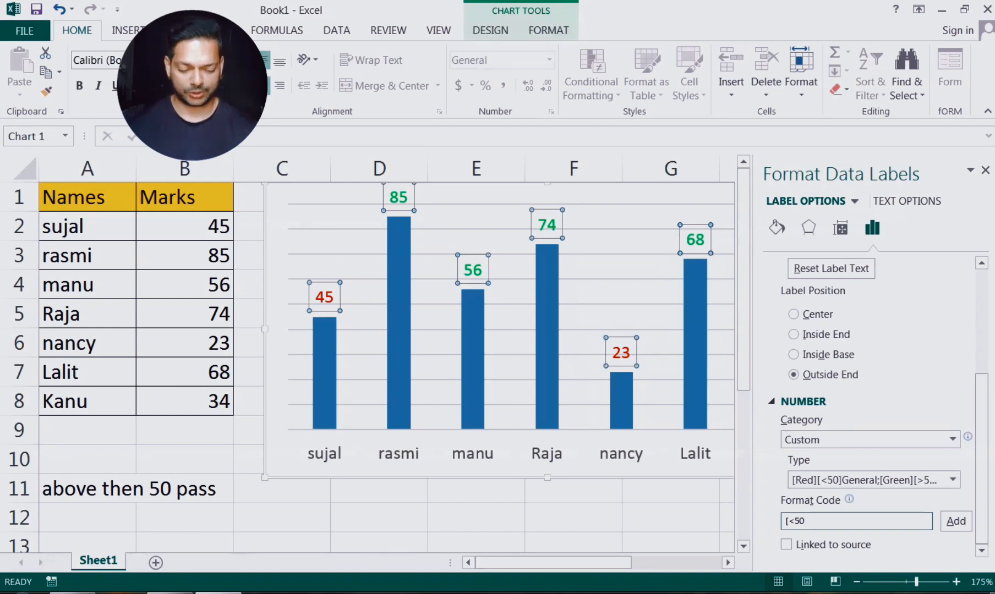
text(])
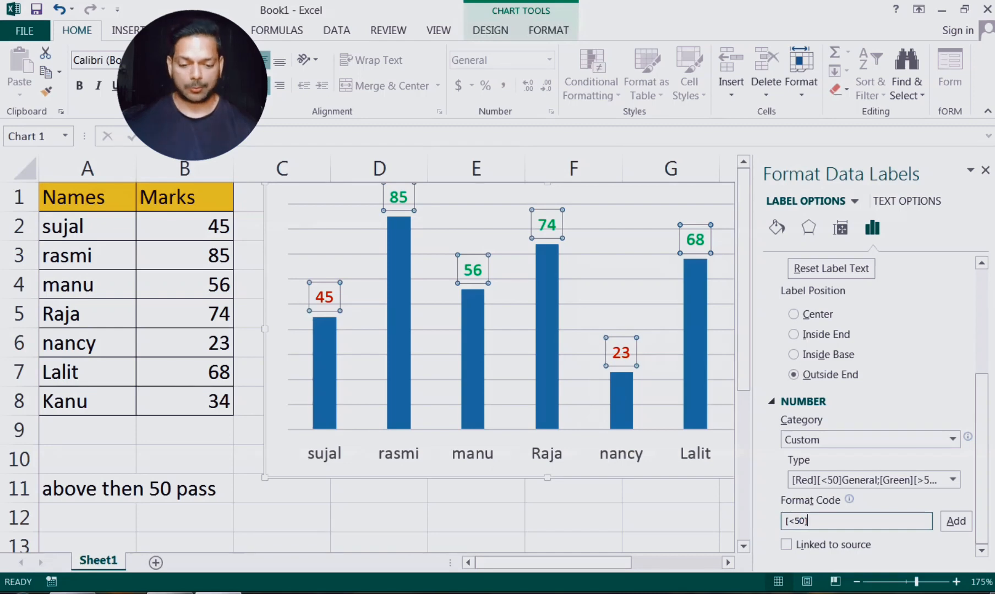
text(;)
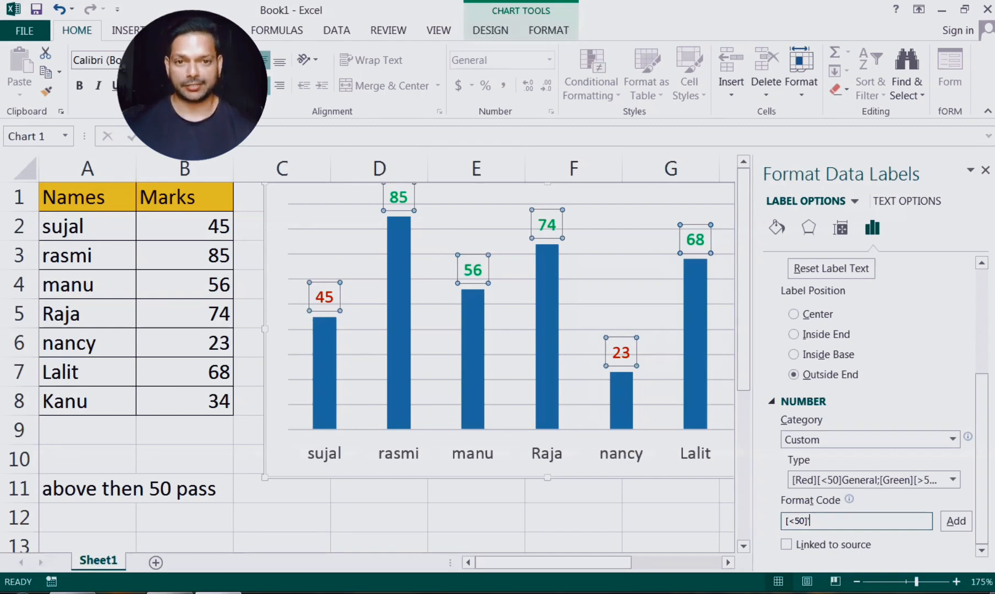
text(Fail)
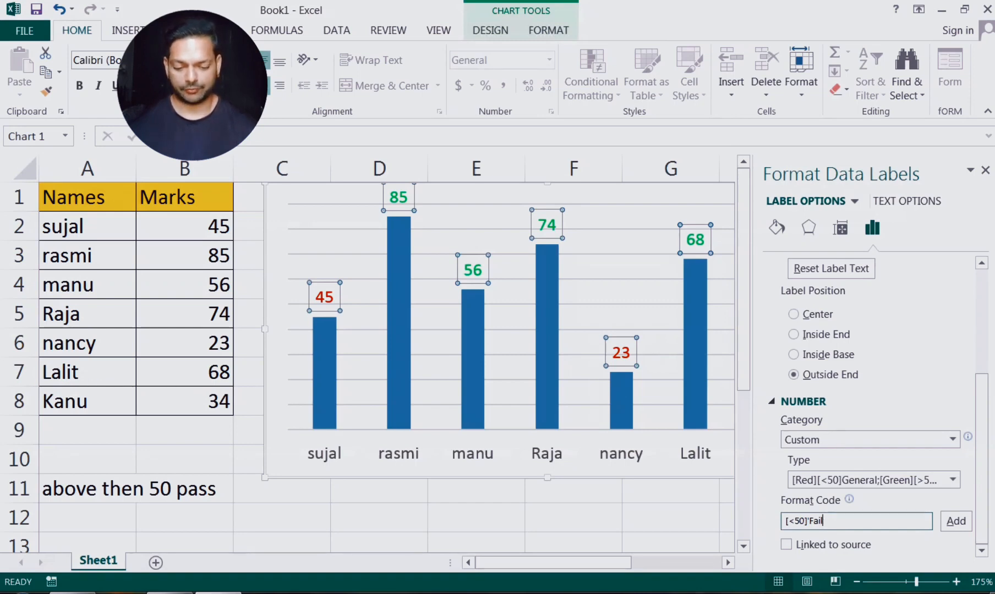
text(')
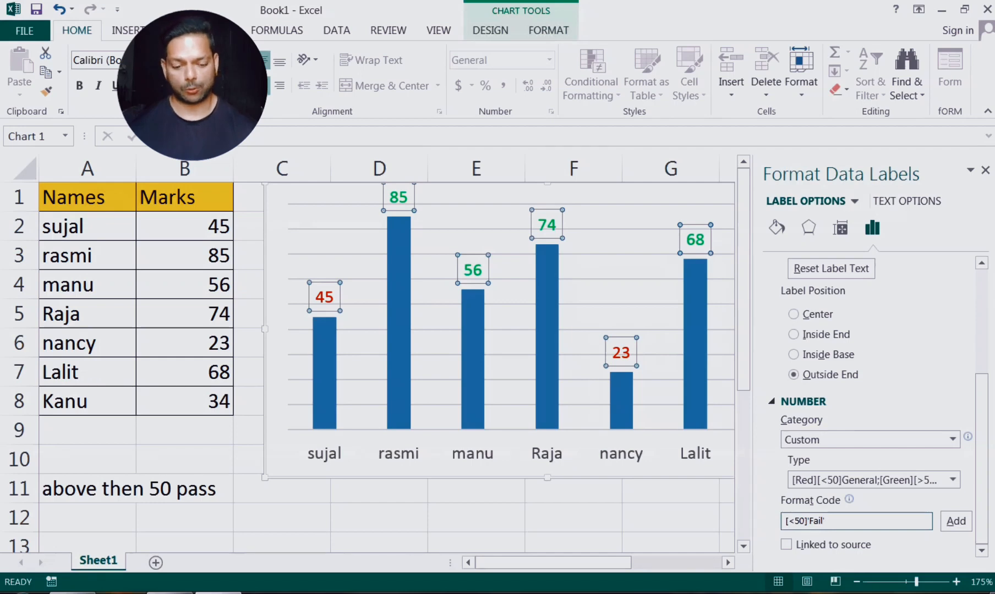
text(,)
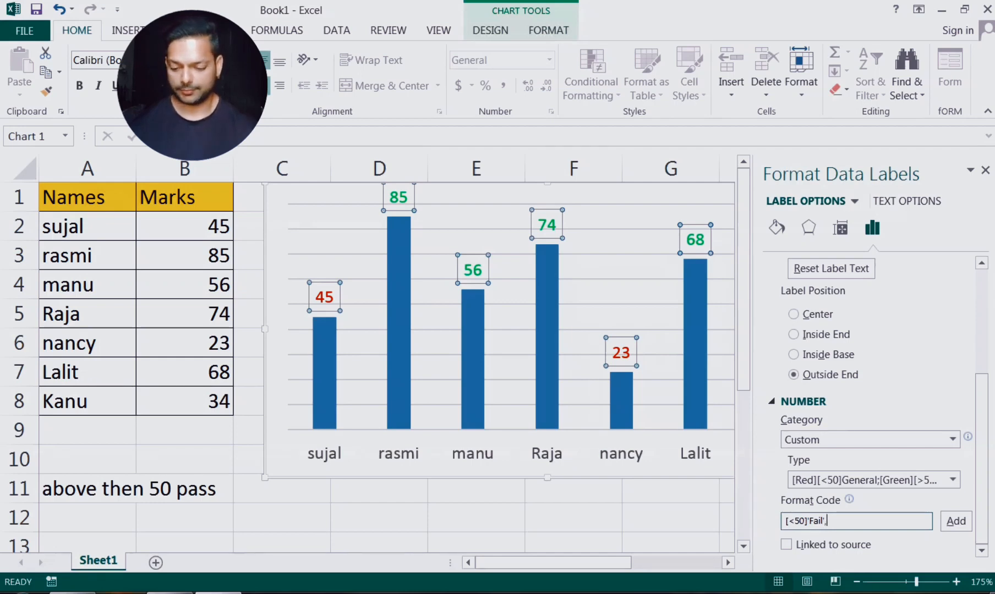
key(BackSpace)
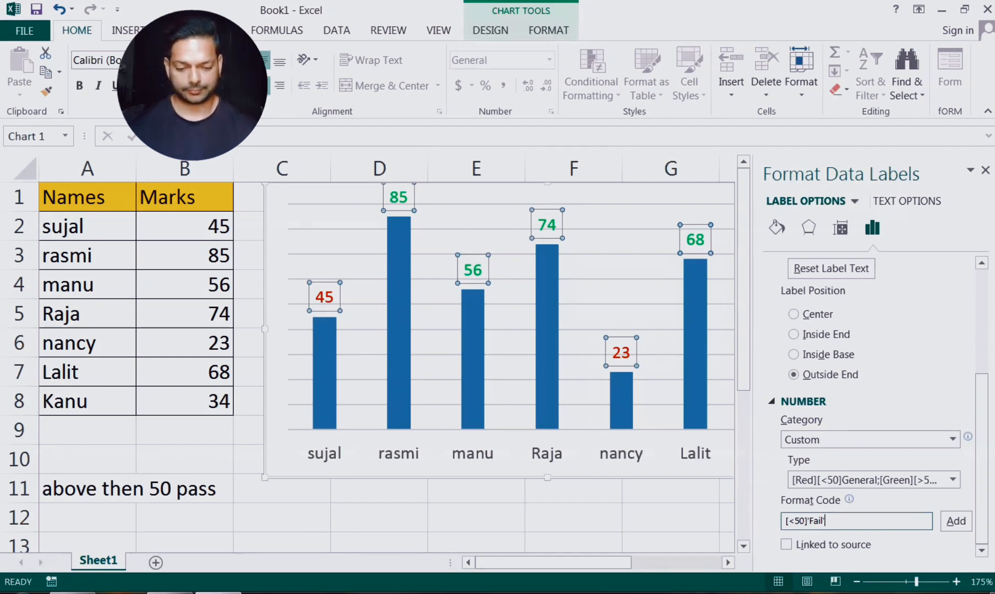
text(;)
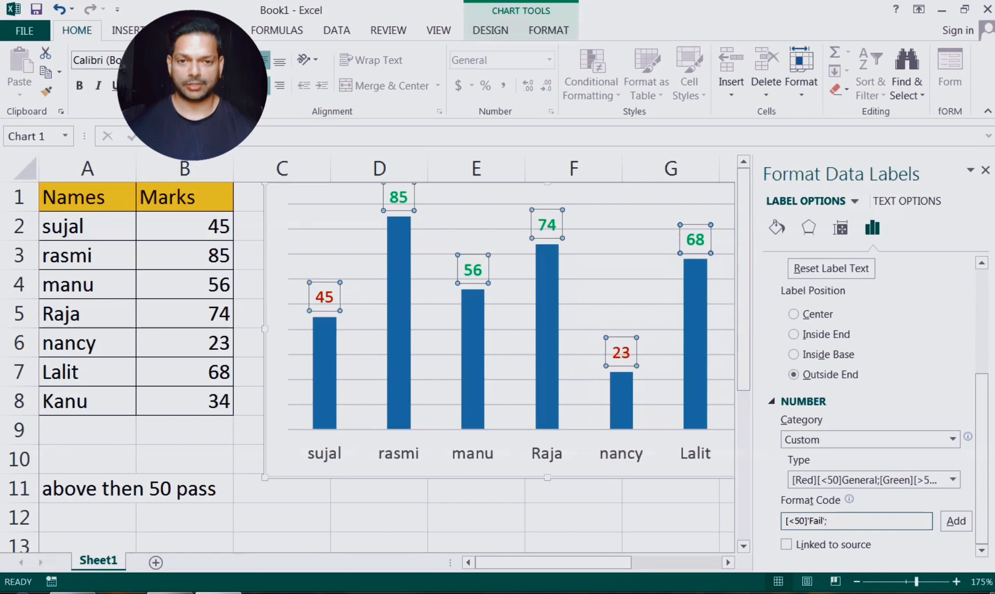
text(General)
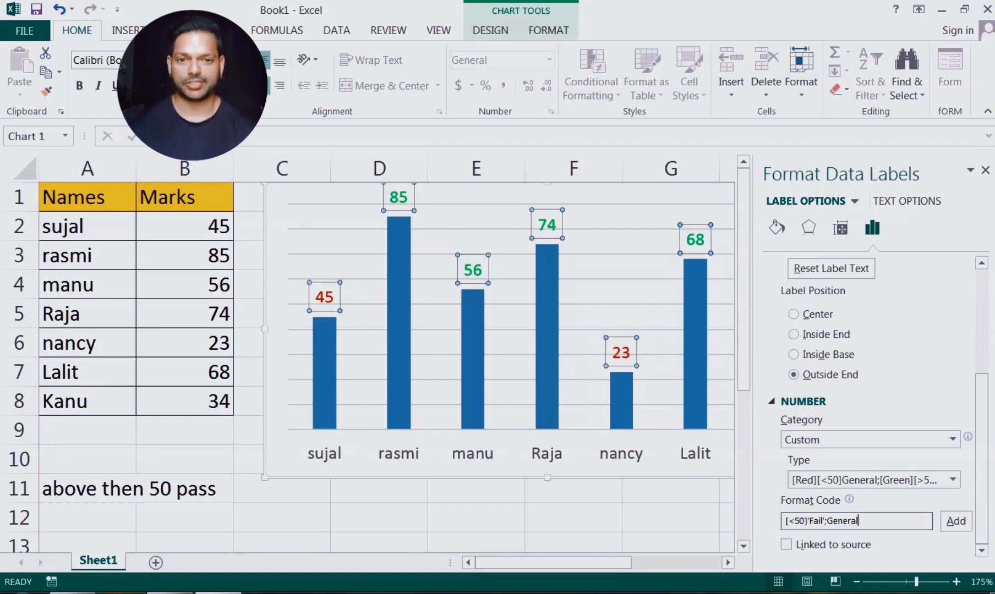
click(954, 524)
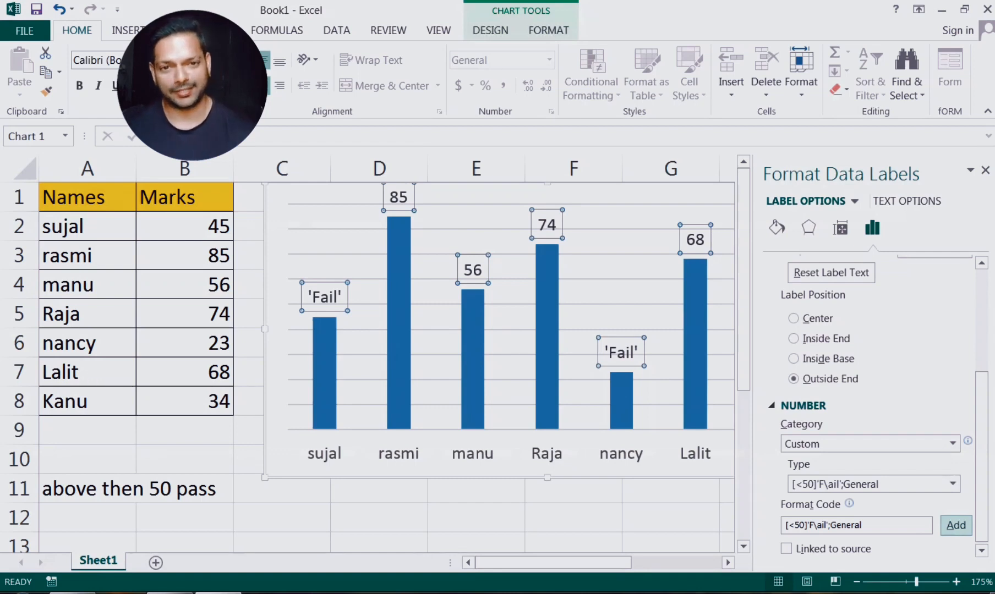
Fill cells A11:B11, which hold the pass note, with the same gold colour as the table header.
click(87, 489)
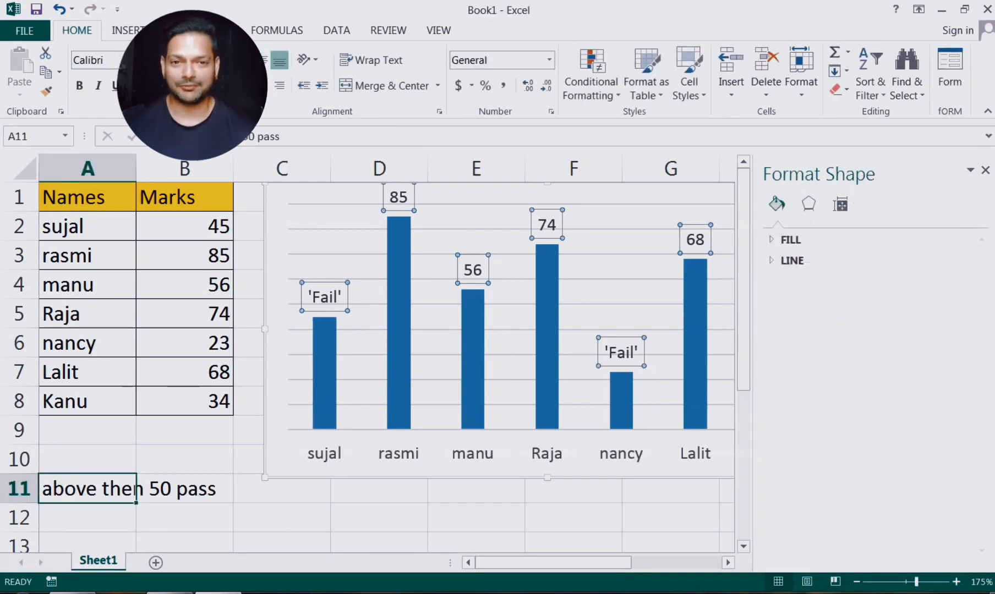
key(shift+Right)
click(171, 86)
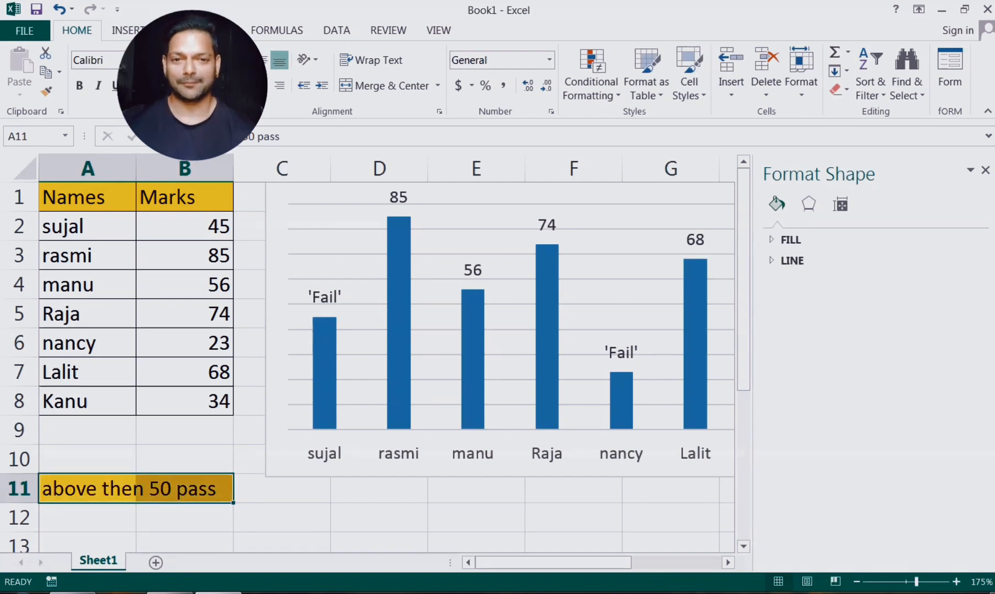
click(406, 518)
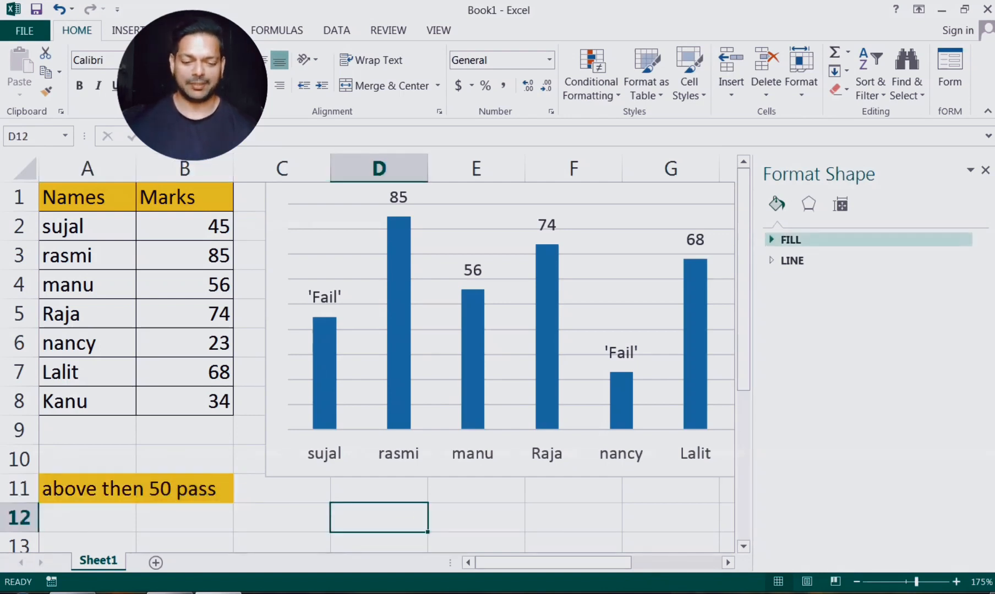
Put [red] in front of the data labels' [<50] Fail format code and add the revised custom format.
click(695, 240)
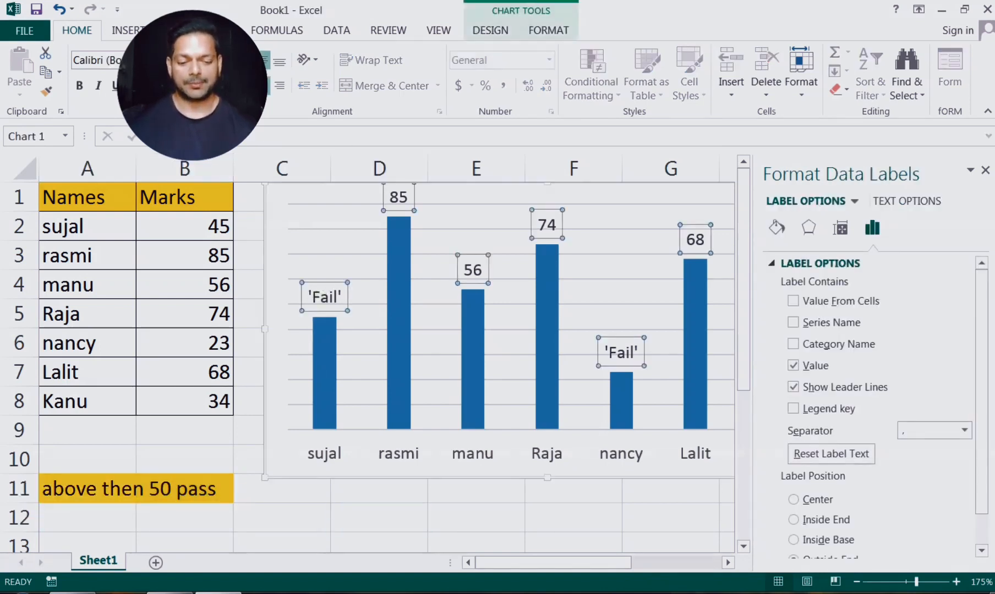
drag(981, 377, 981, 406)
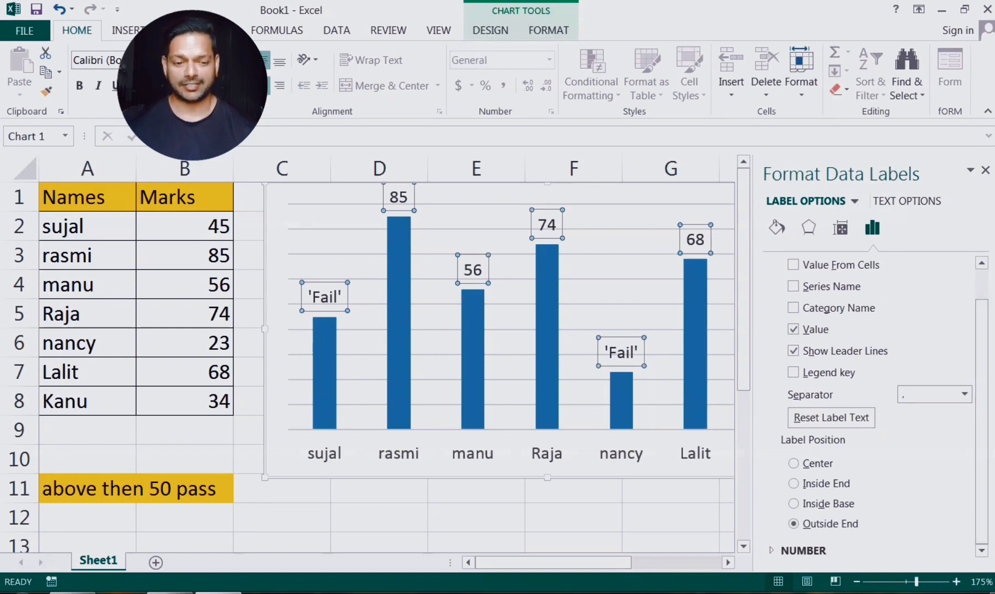
click(770, 549)
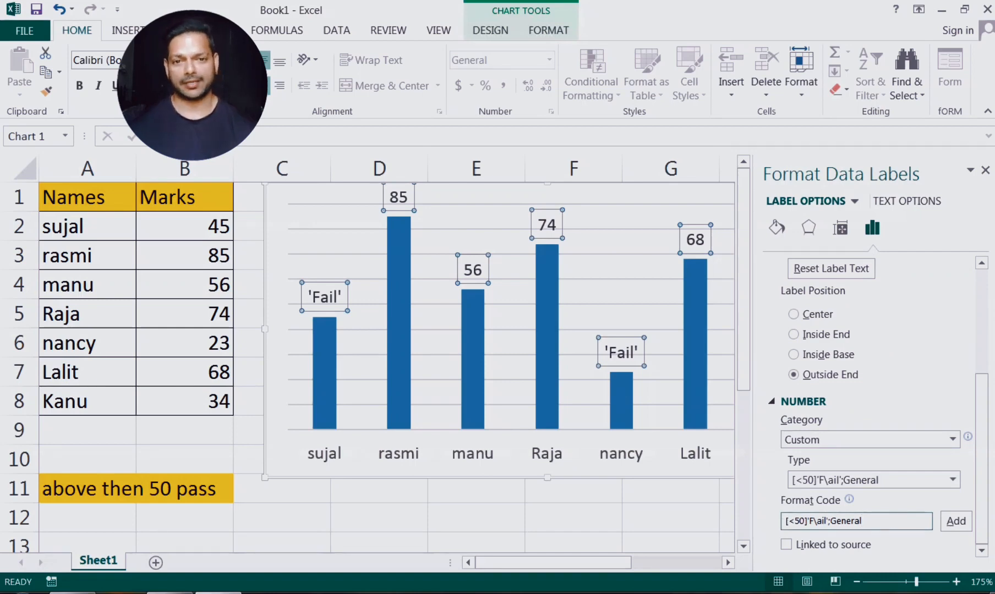
text([red])
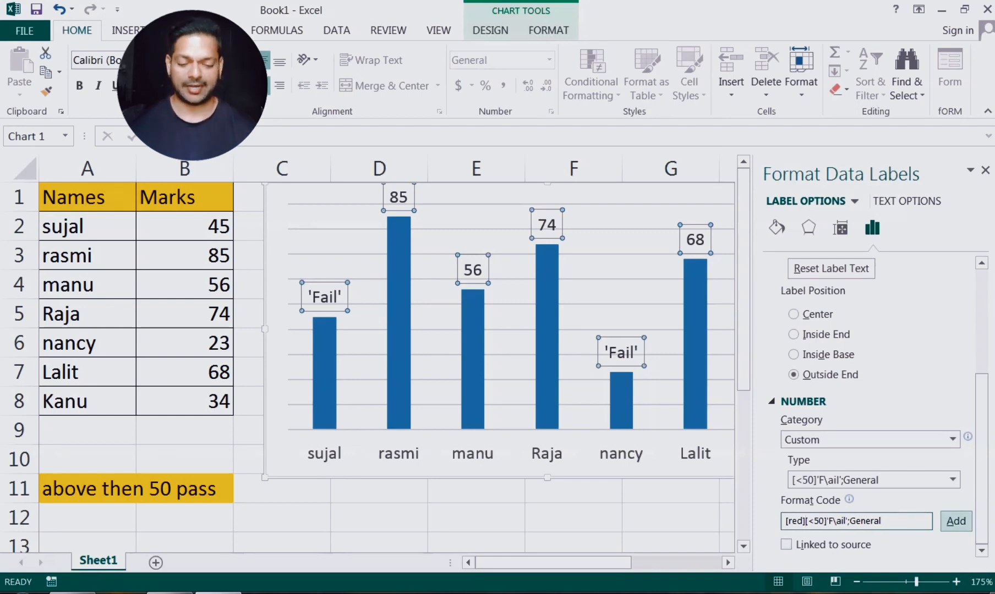
click(956, 522)
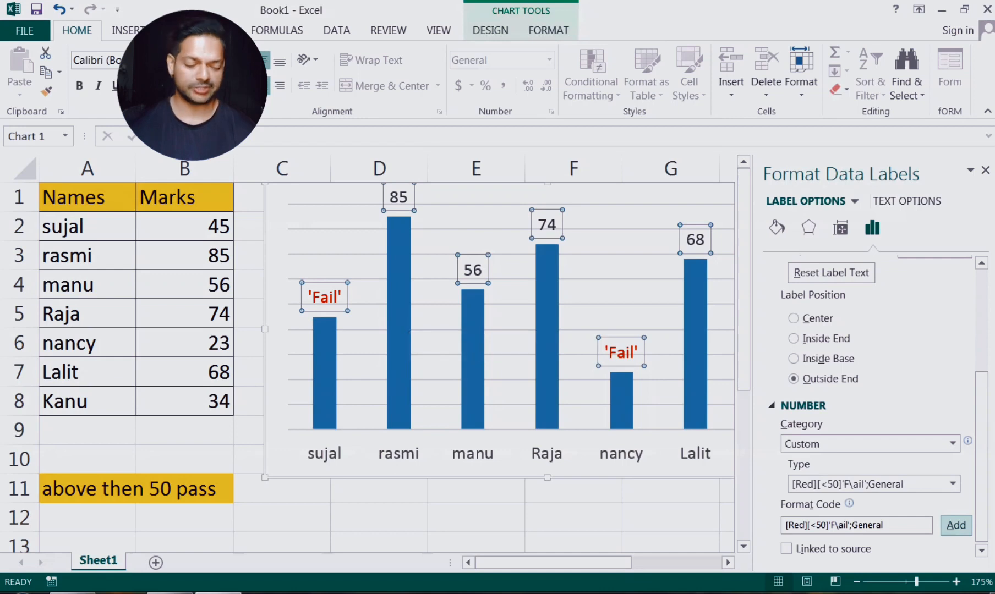
Change the mark in cell B5 to 49 and close the formatting pane.
click(184, 489)
click(185, 313)
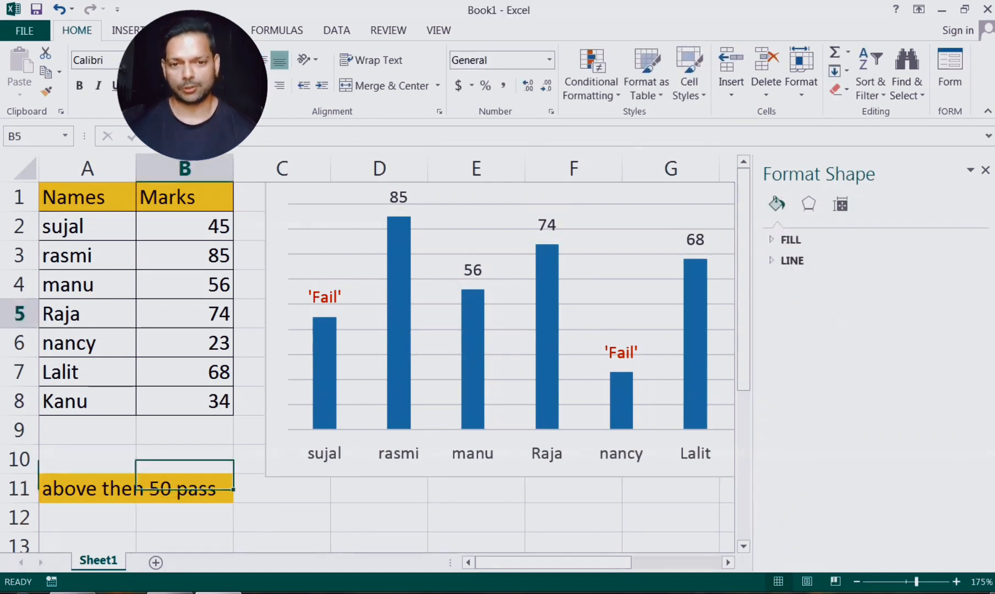
text(49)
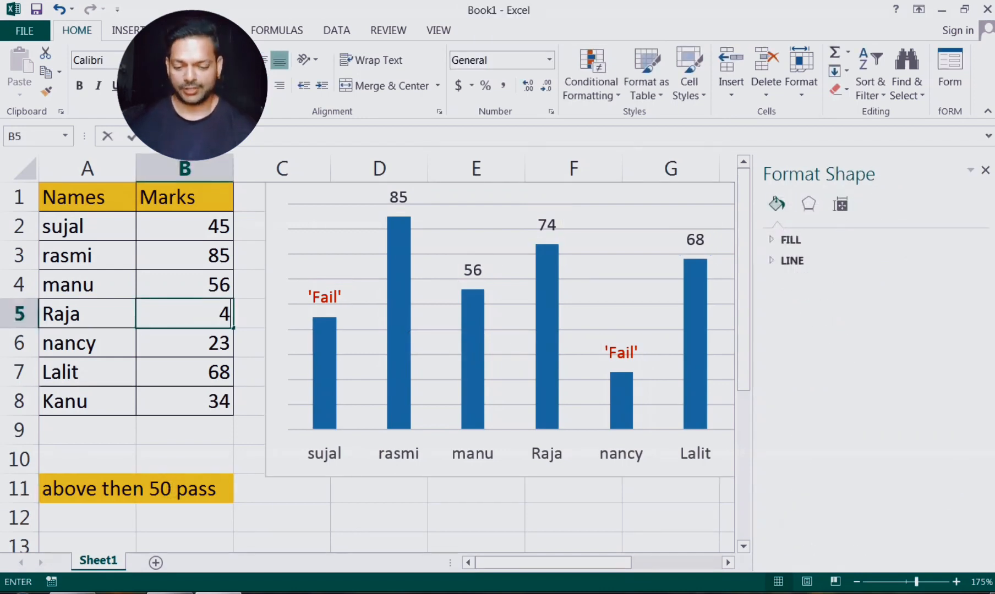
key(Return)
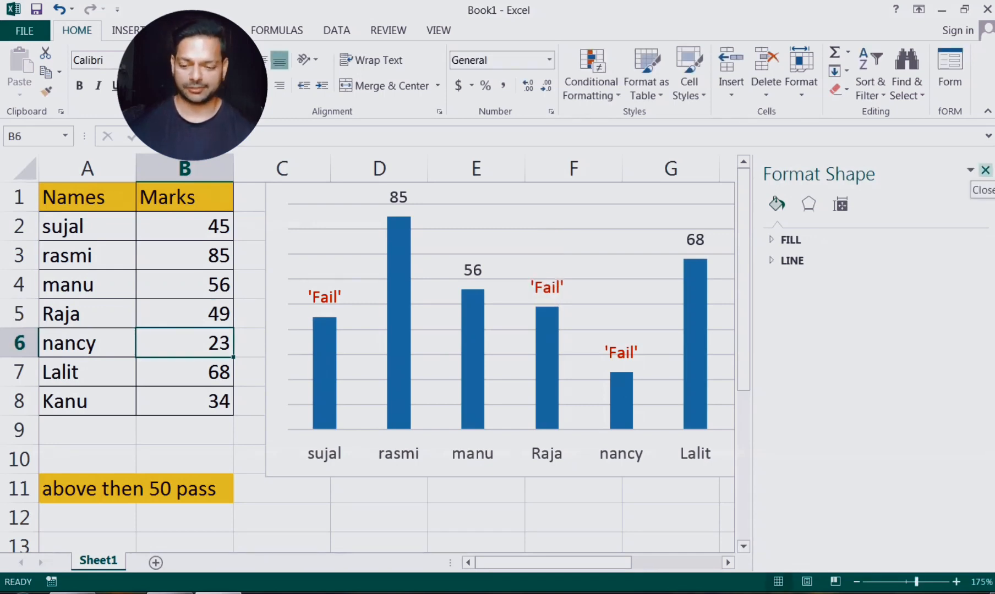
click(985, 170)
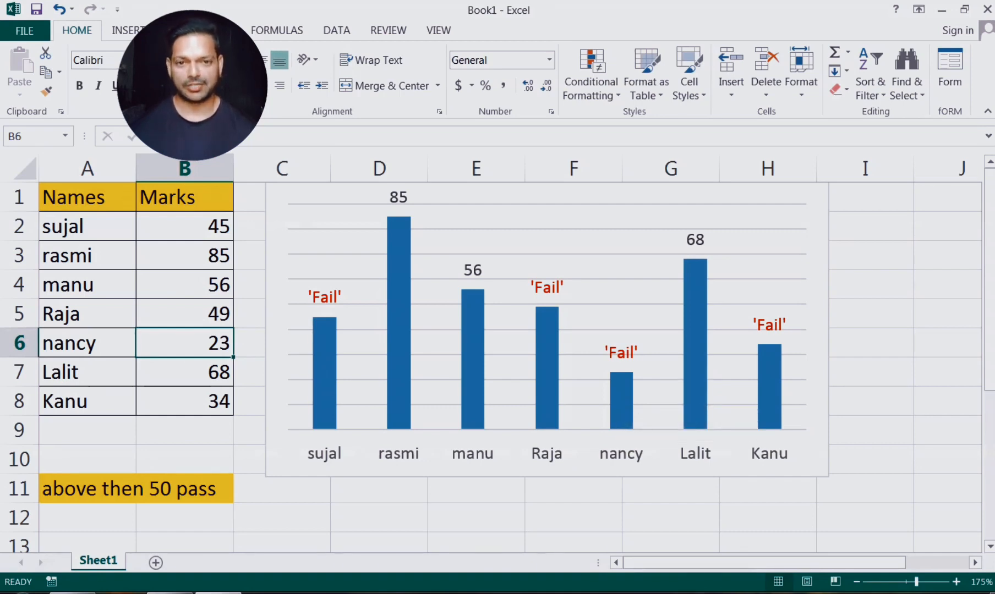
Extend the chart data labels' format code to [Red][<50]'F\ail ';General;General, add it as a custom format and close the formatting pane.
right_click(323, 297)
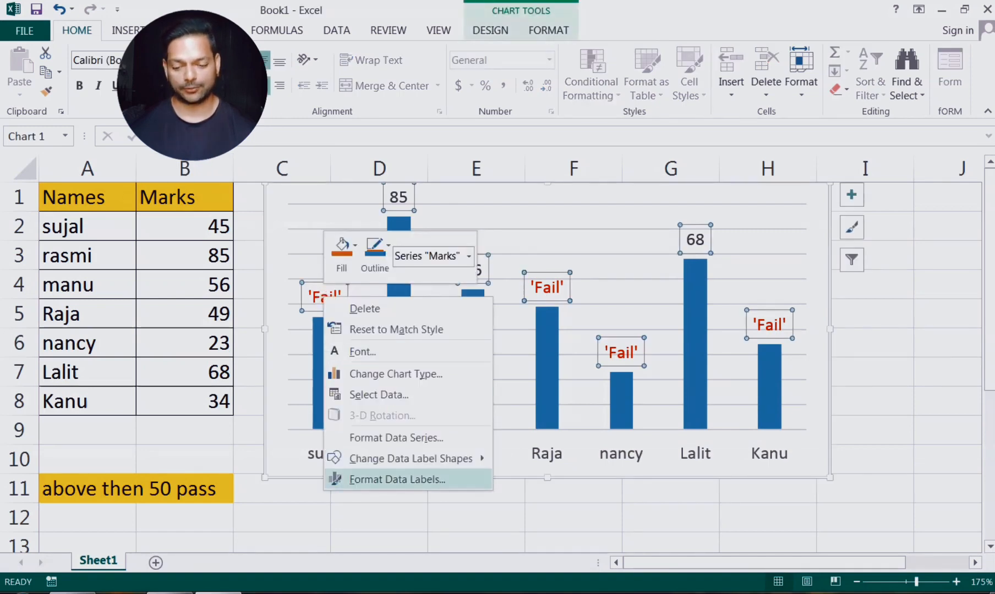
click(412, 478)
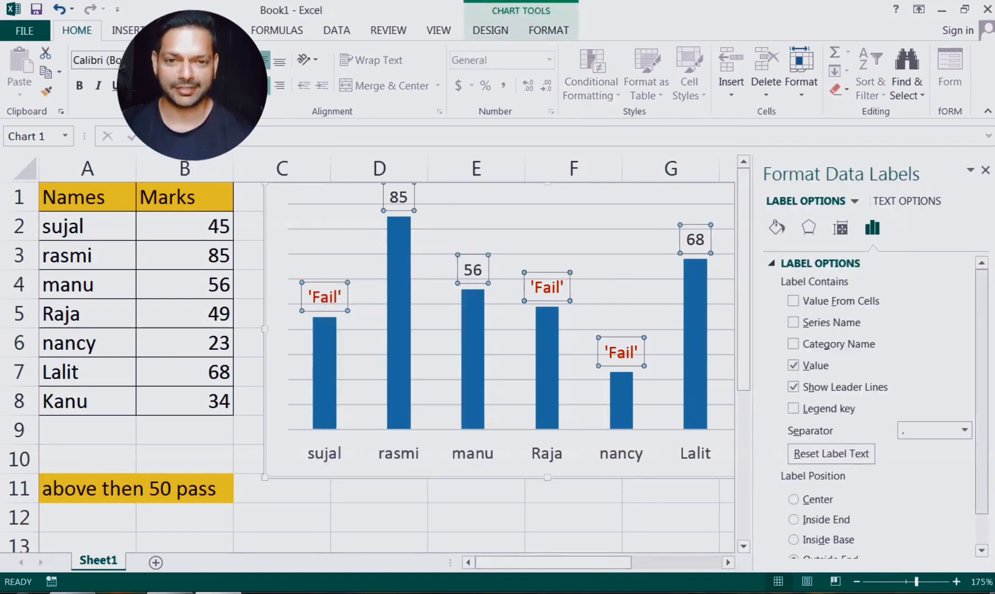
scroll(879, 409, down, 1)
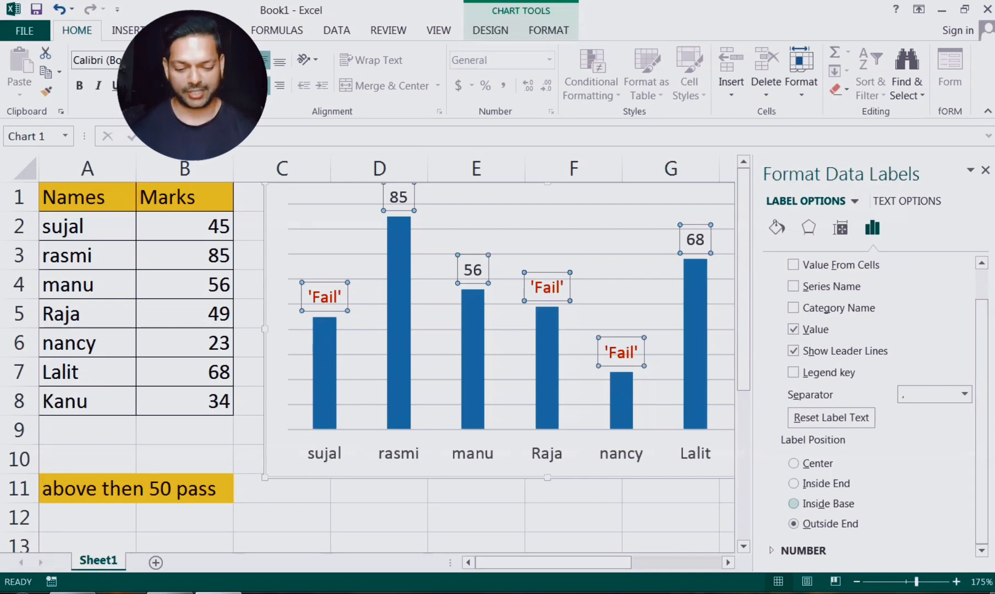
click(803, 551)
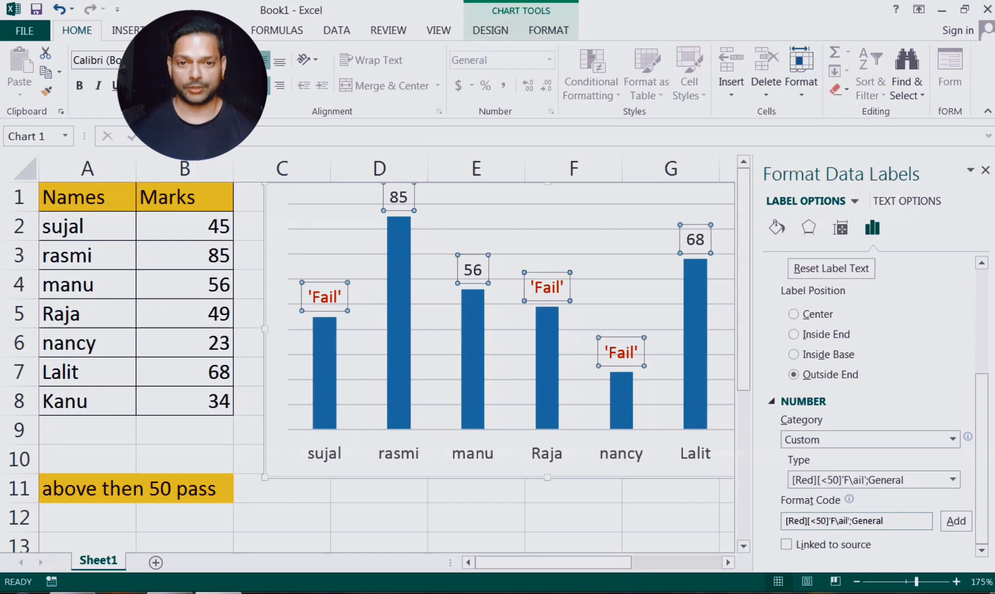
click(832, 521)
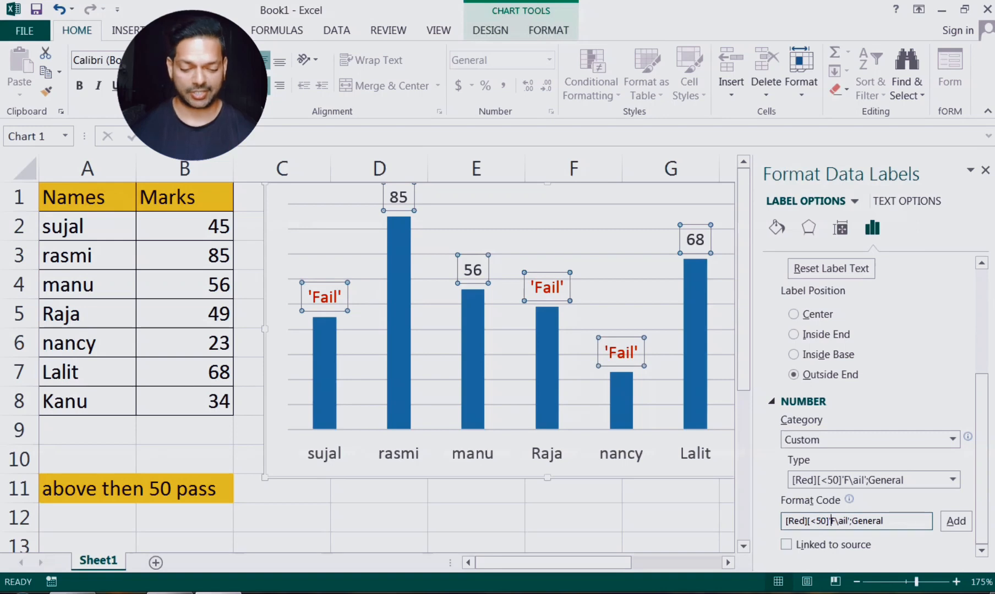
click(852, 520)
text(Gene)
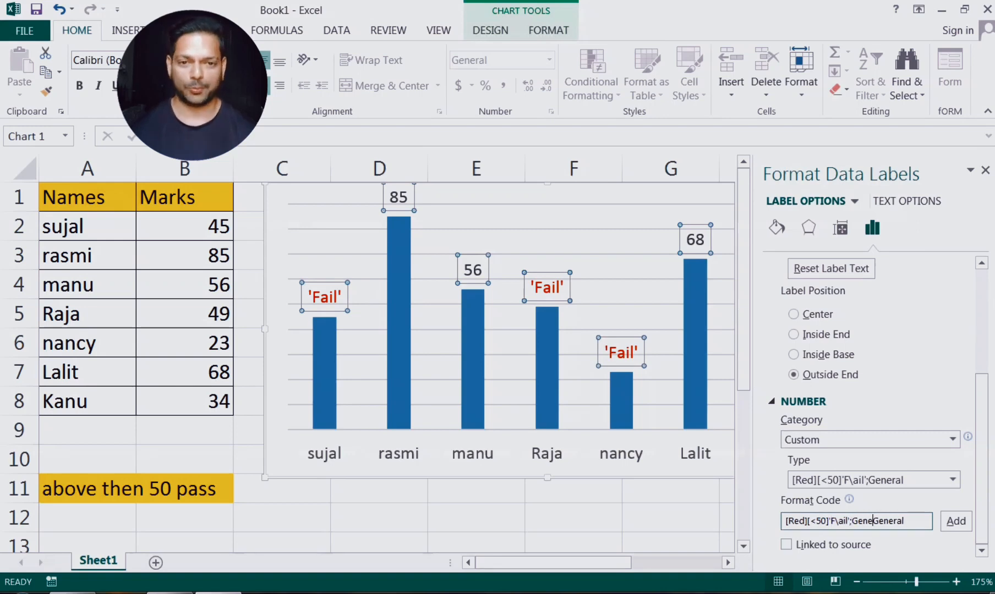
text(ral)
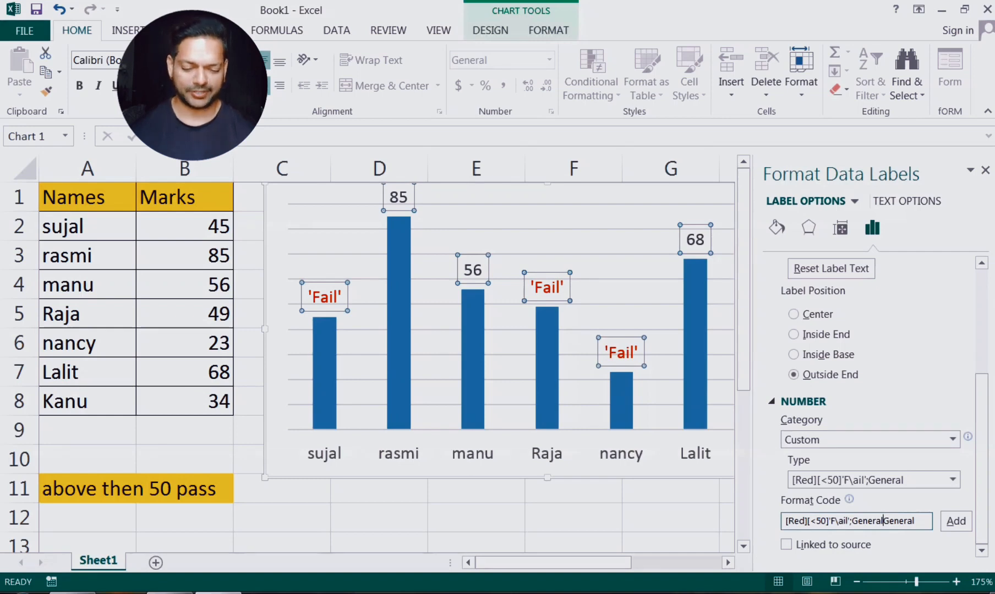
text(;)
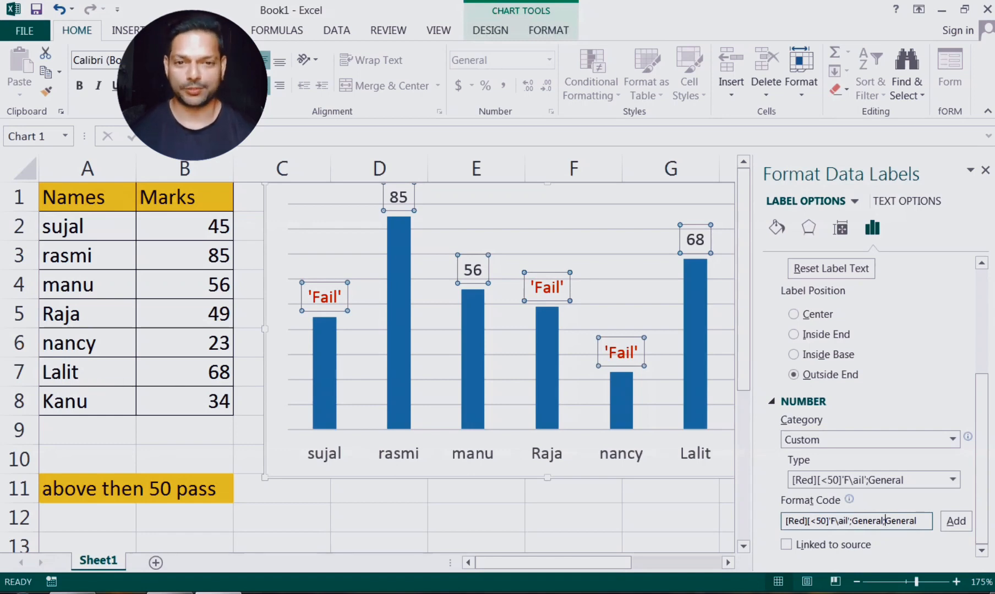
click(847, 522)
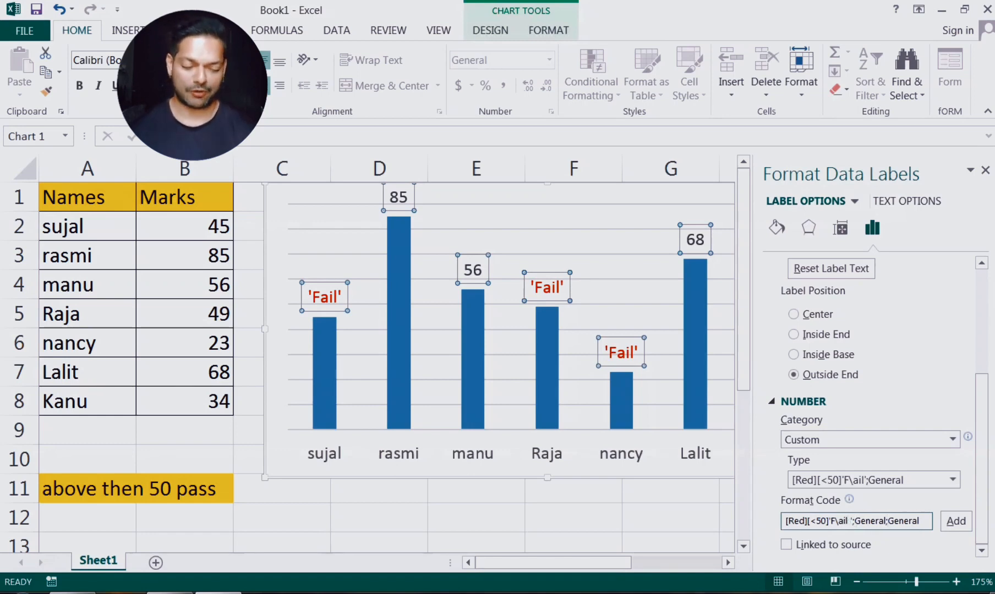
click(956, 521)
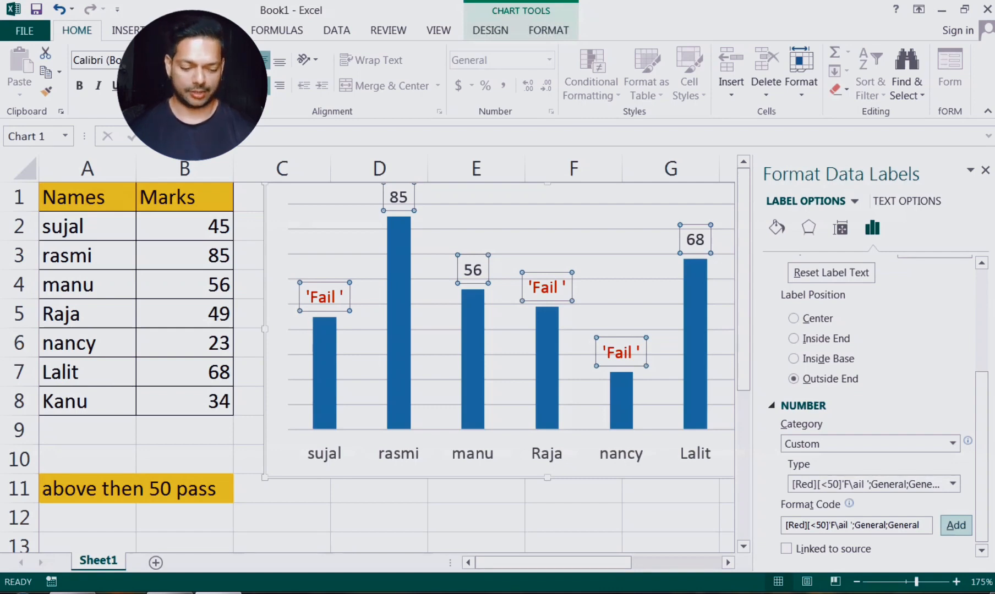
click(985, 170)
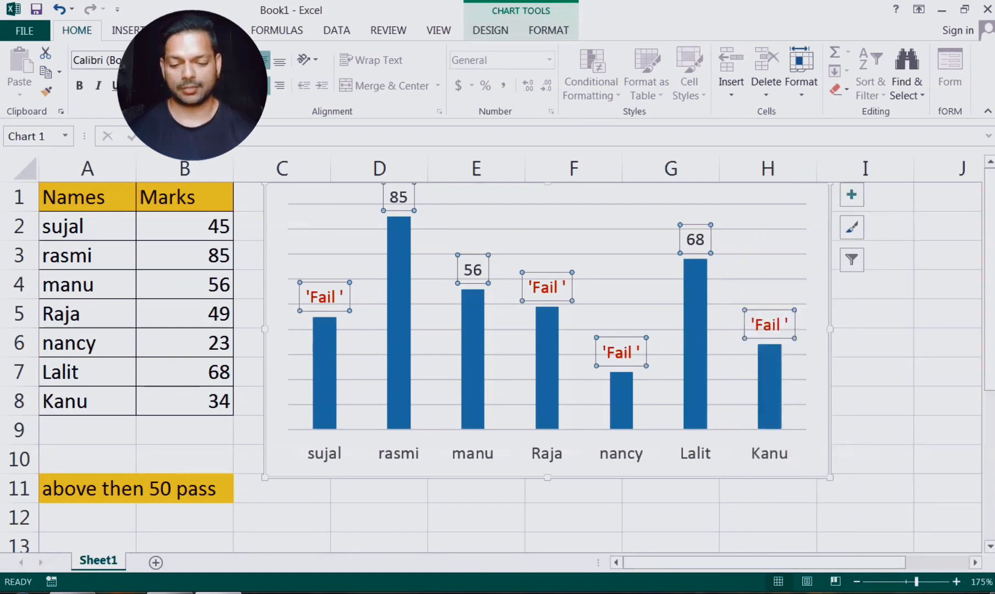
Add a new worksheet and enter the headers Item, Qty, Solt Qty and Qty Stock in cells A1:D1.
click(156, 563)
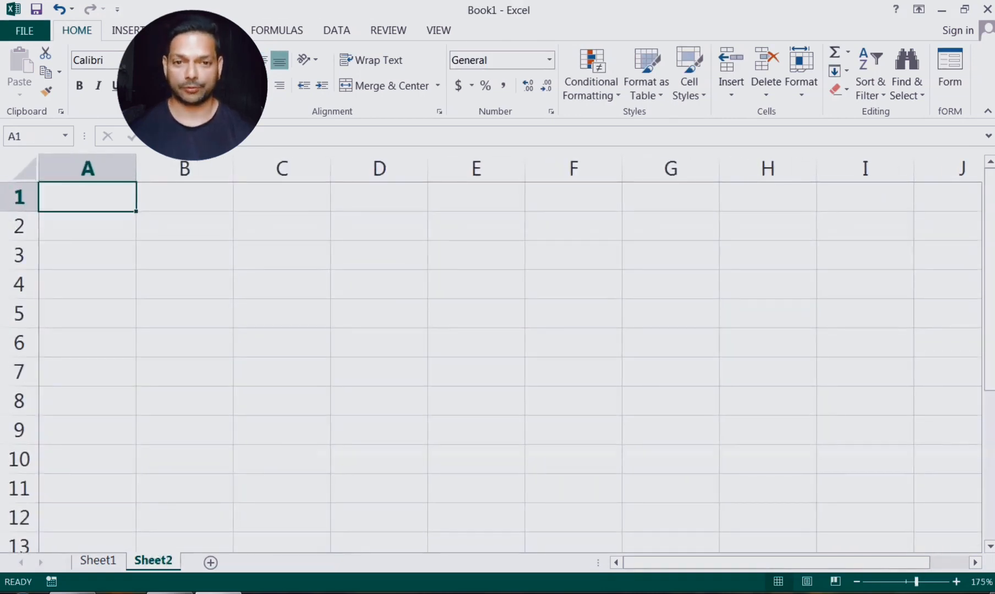
text(Item)
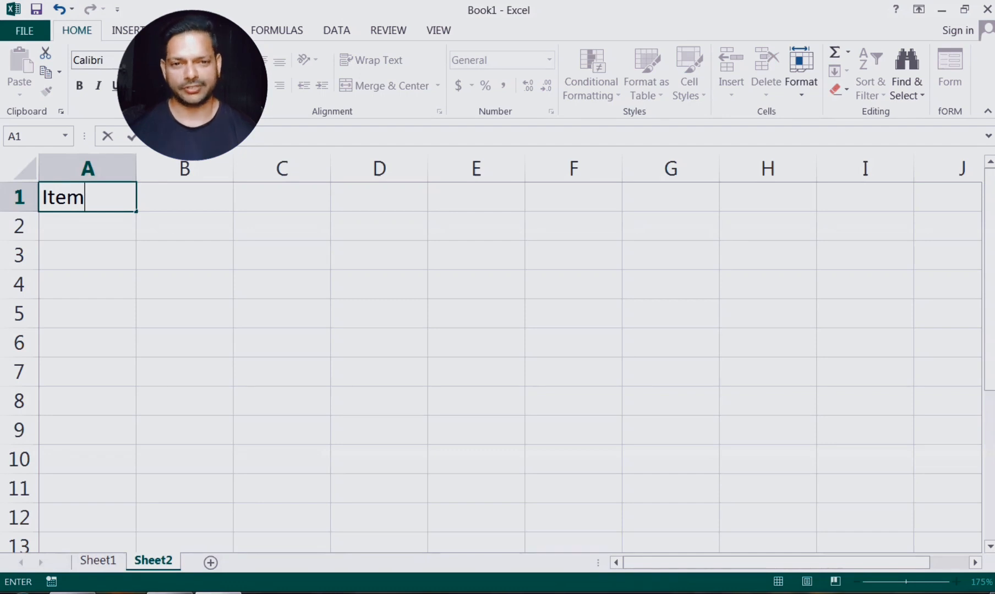
key(Tab)
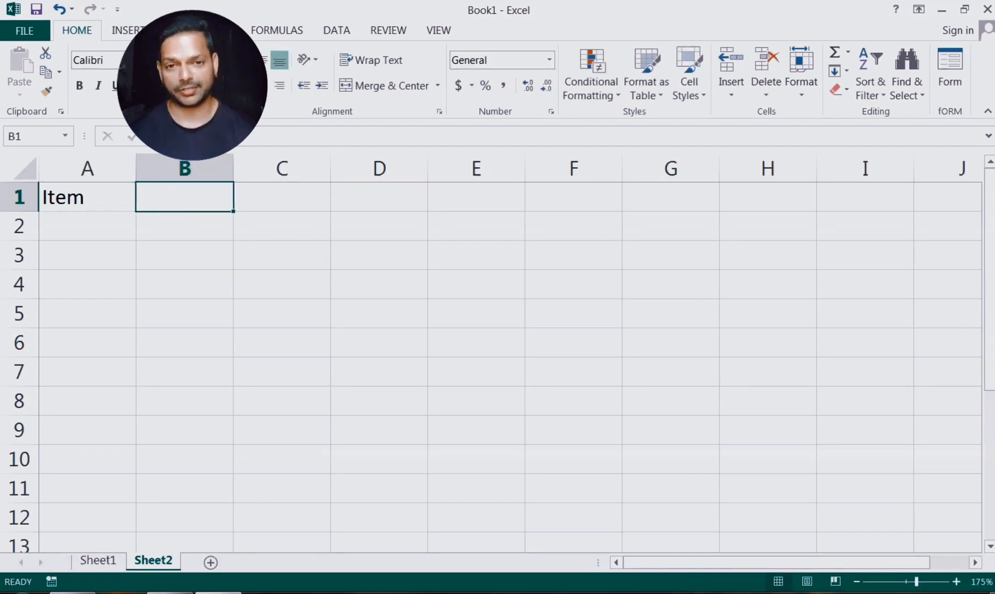
text(Qty)
key(Tab)
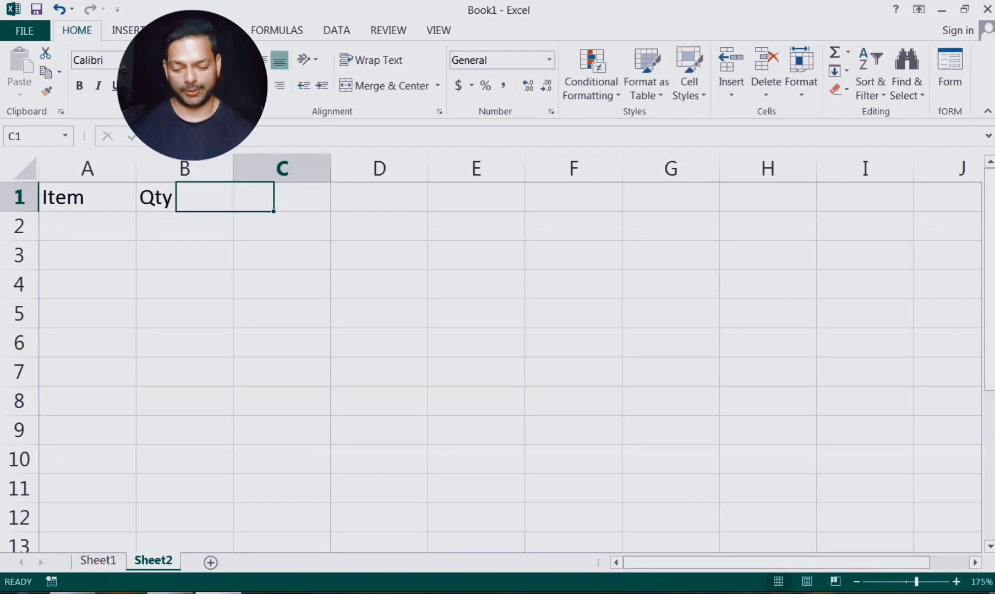
text(Solt)
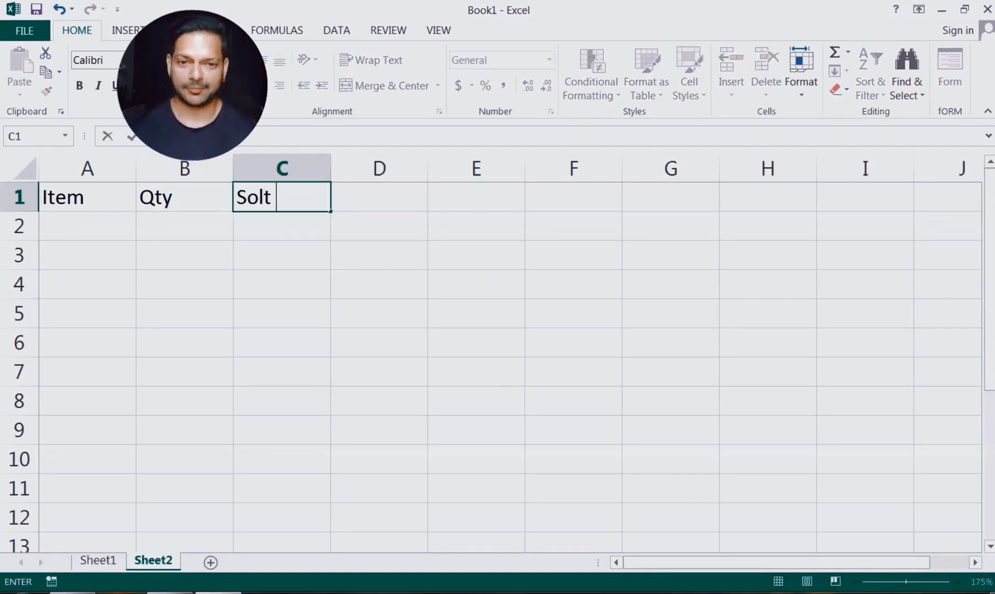
text( Qty)
key(Tab)
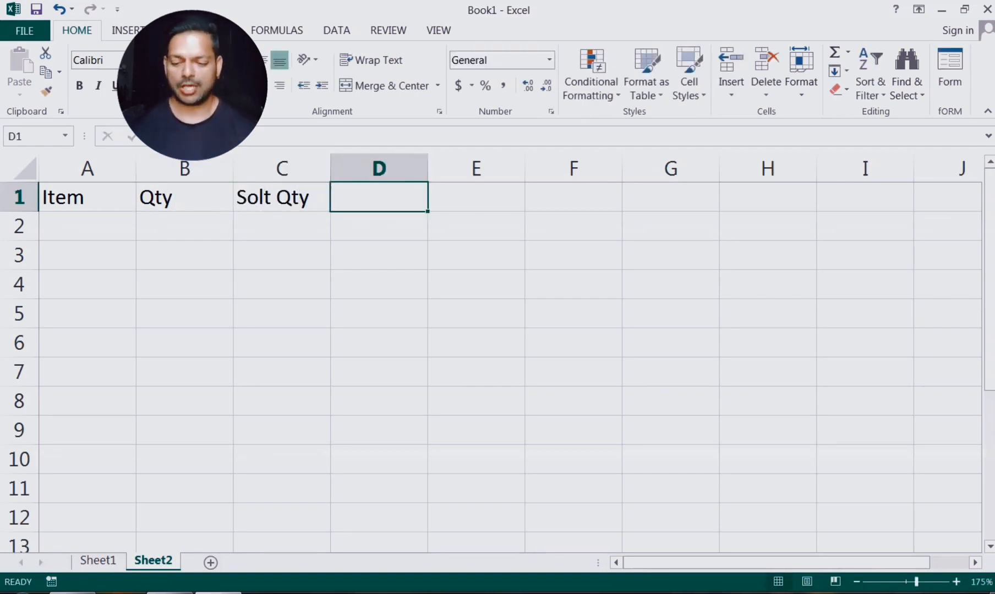
text(Qty Stock)
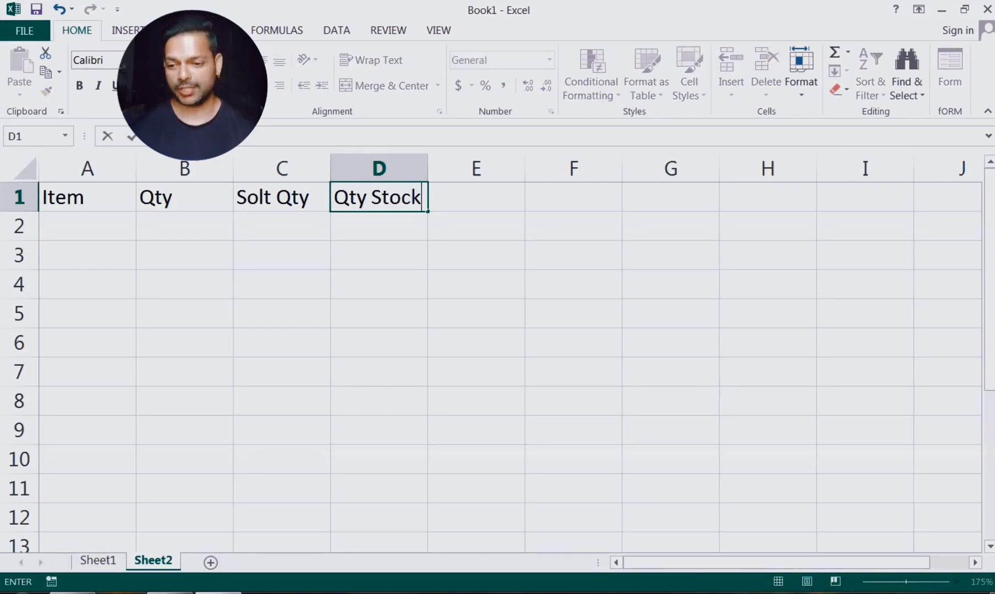
Change the header in cell B1 to Pur.Qty.
click(173, 198)
key(F2)
key(Home)
text(P)
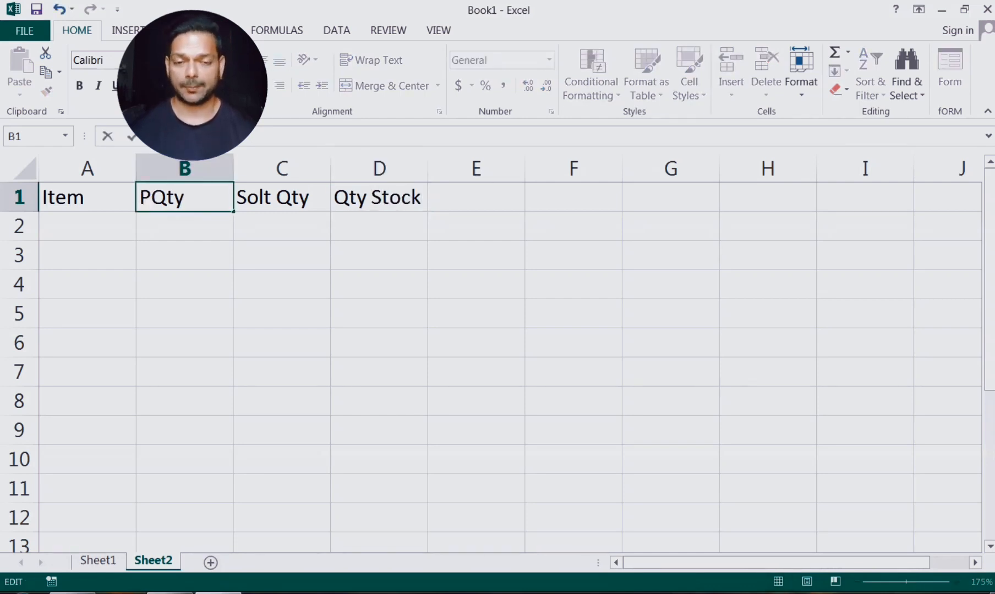
text(ur.)
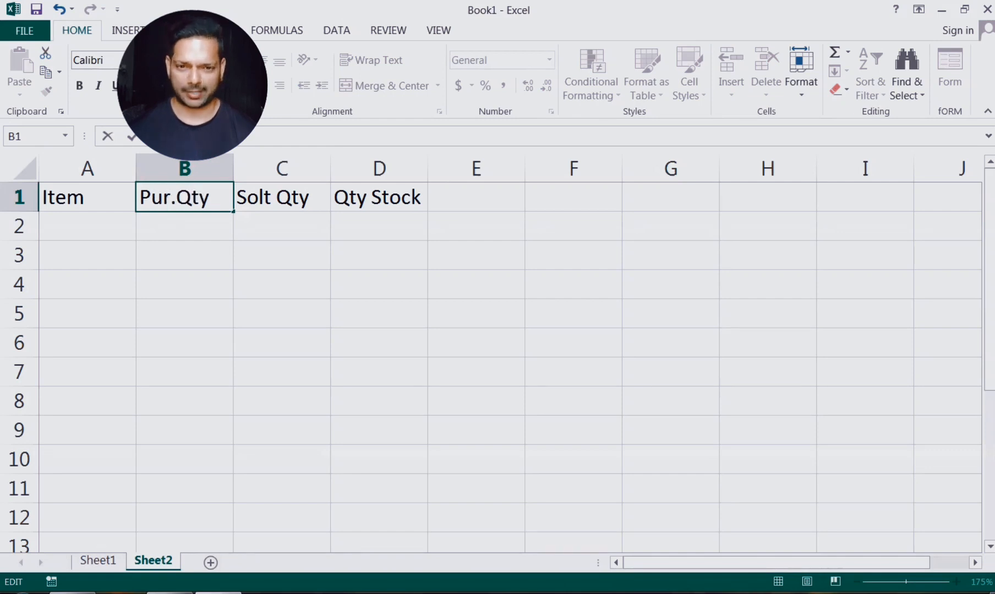
Correct the spelling of the header in cell C1 to Sold Qty.
click(268, 200)
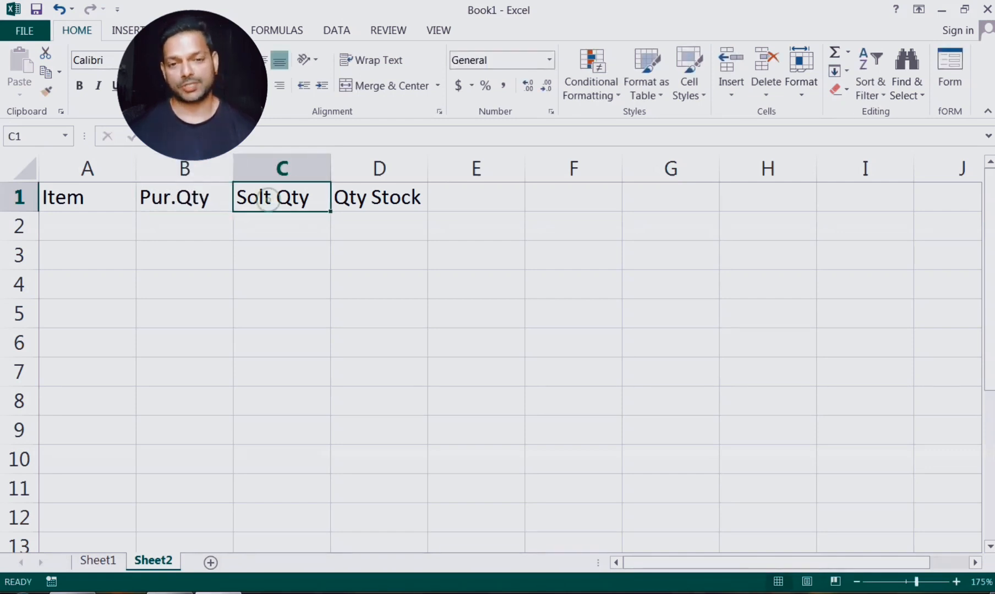
key(F2)
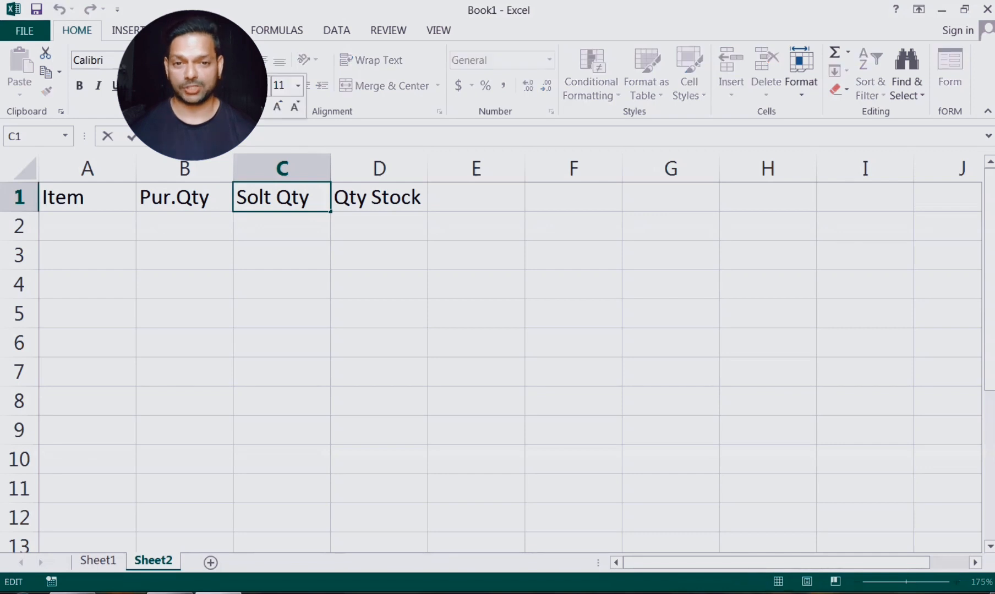
key(Left)
key(Left)
key(Left)
key(Left)
key(BackSpace)
text(d)
click(352, 294)
Format cells A1:D4 with bold text, a gold fill and borders around every cell.
drag(72, 198, 386, 256)
drag(82, 198, 385, 286)
click(79, 85)
click(169, 86)
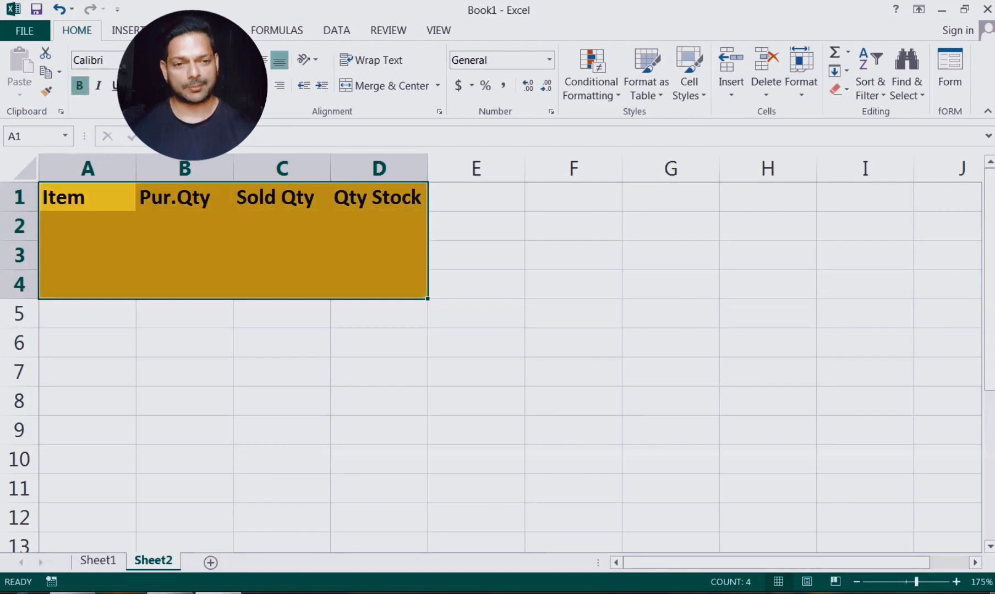
click(142, 86)
Enter the items keyboard, Mouse and hardisk in cells A2:A4.
click(100, 220)
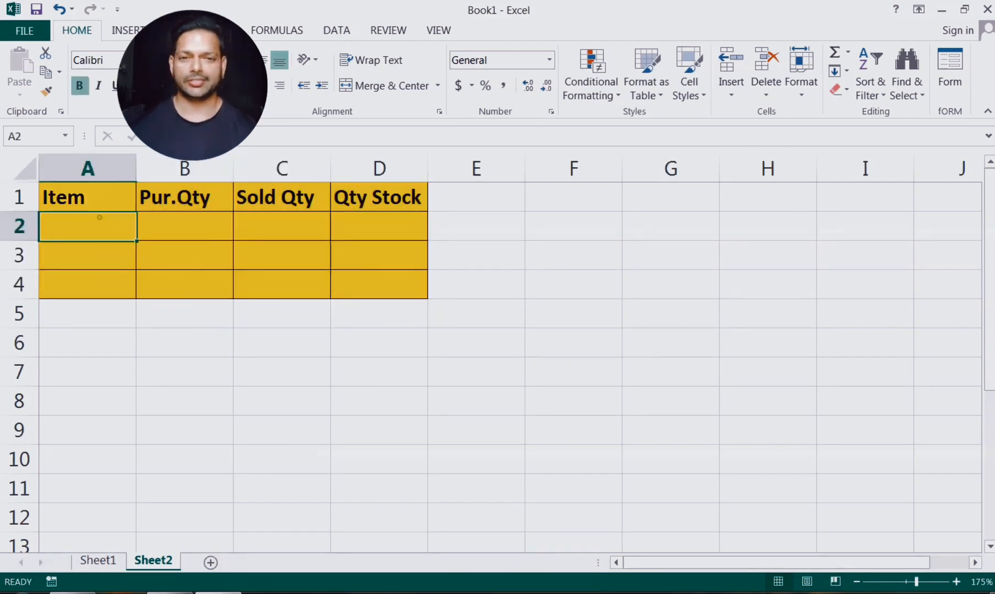
text(keyboard)
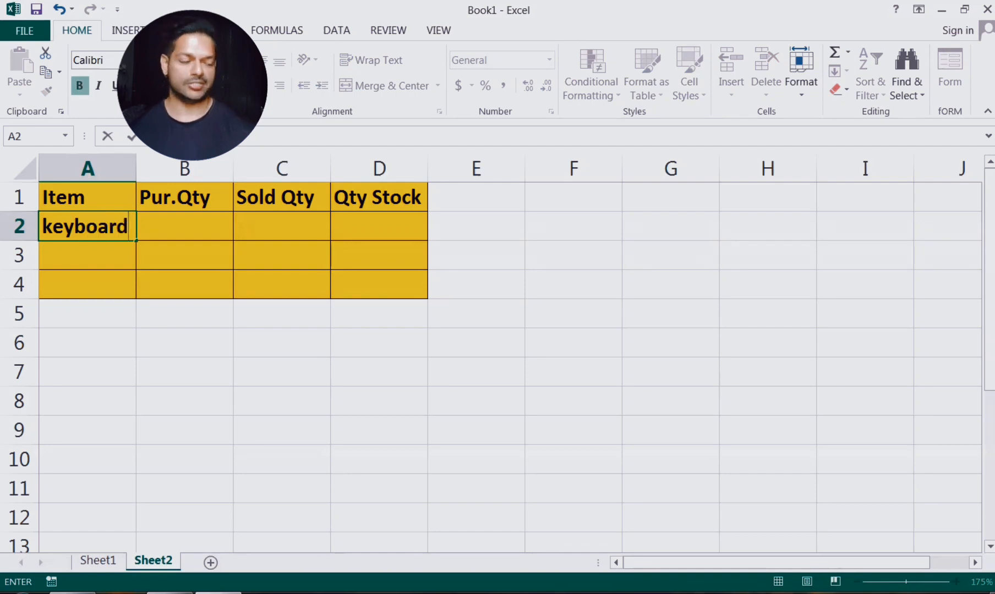
key(Return)
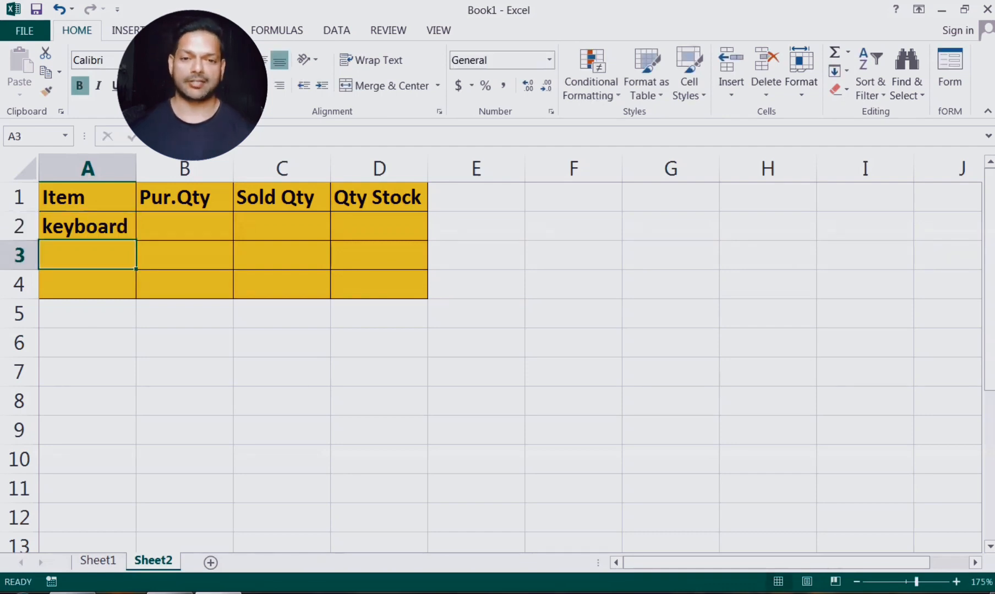
text(Mouse)
key(Return)
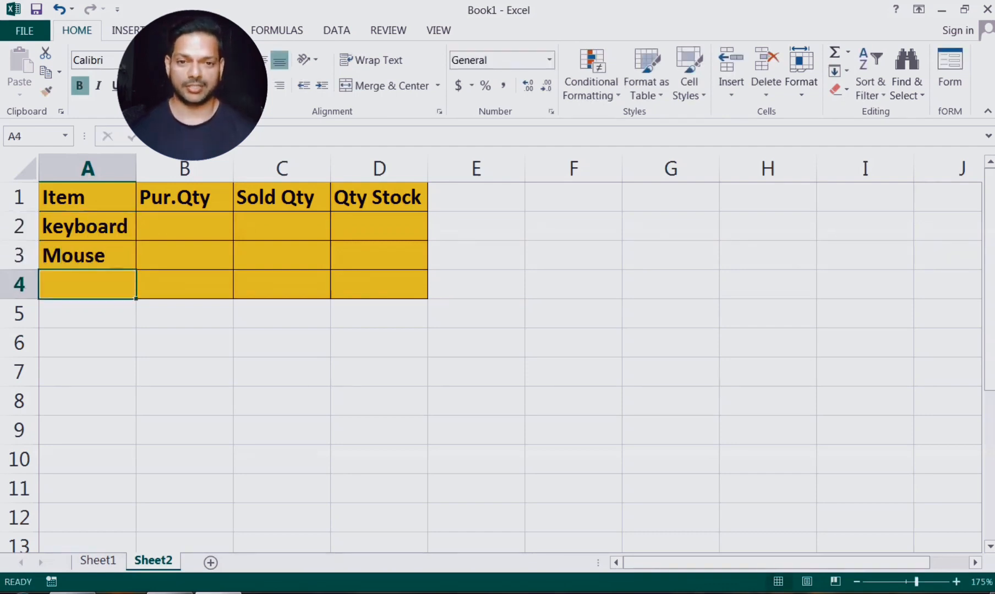
text(hardisk)
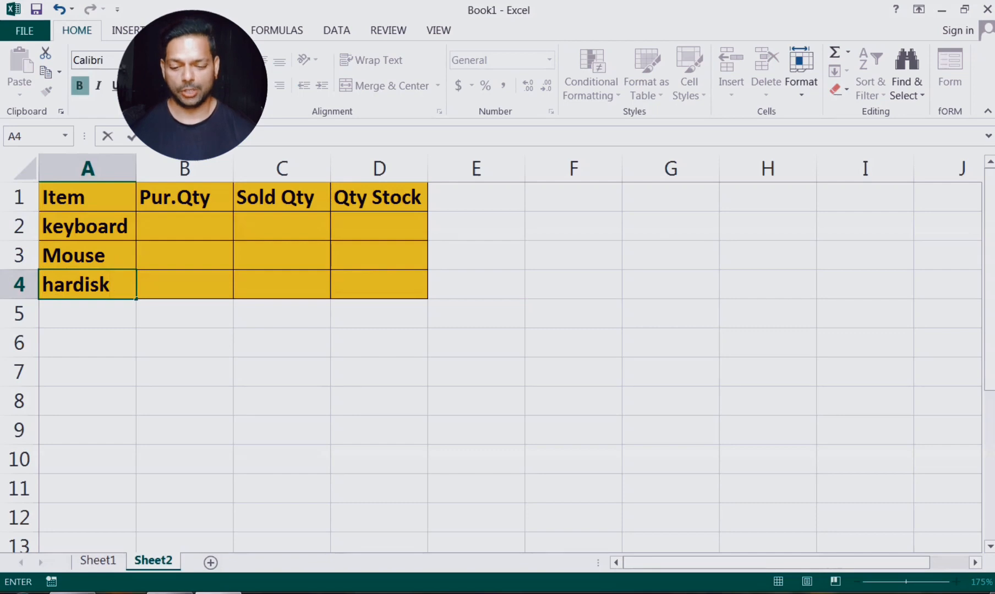
click(193, 369)
Enter the purchase quantities 12, 19 and 20 in cells B2:B4.
click(198, 223)
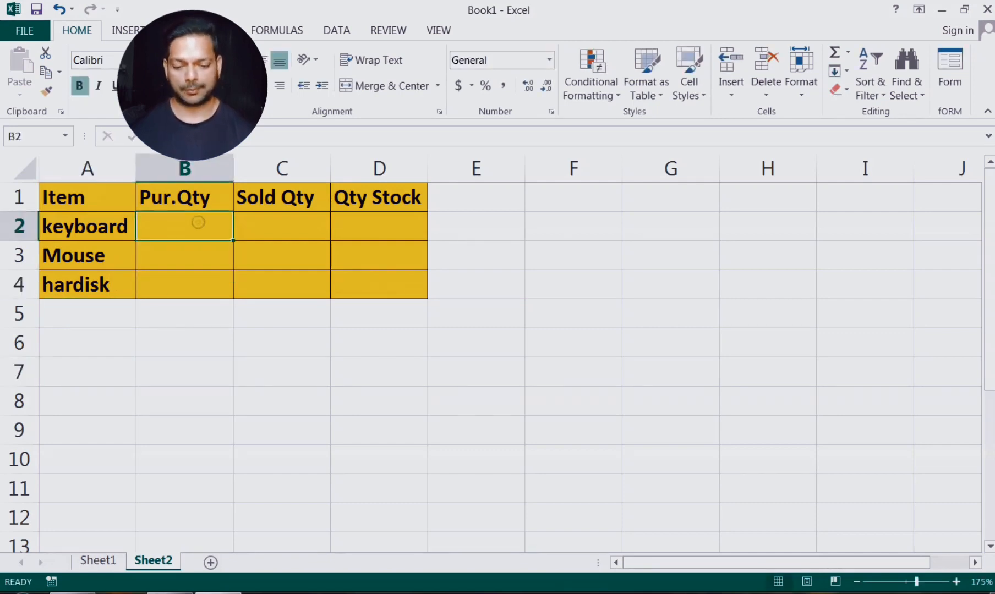
text(12)
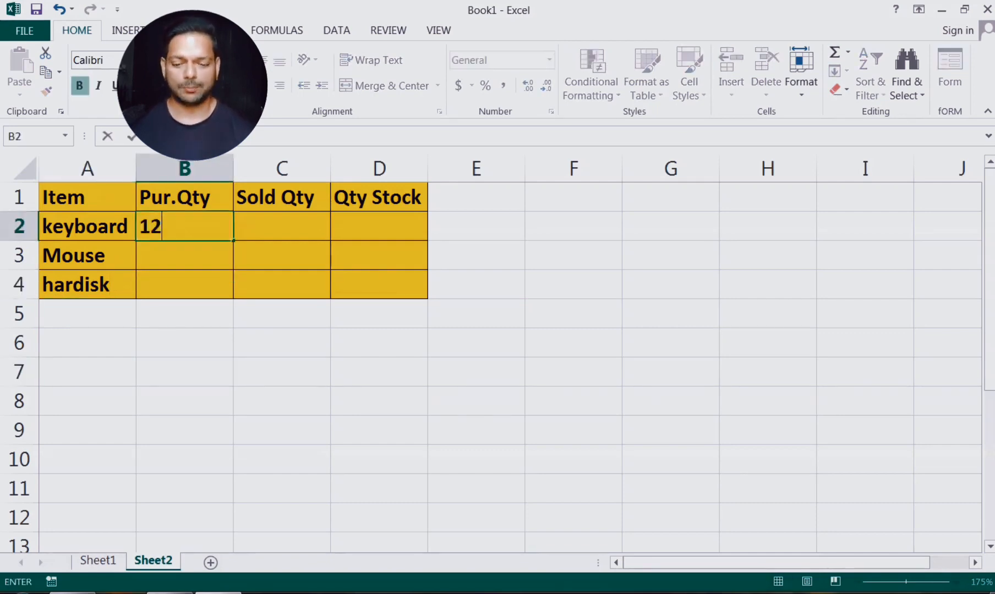
key(Return)
text(19)
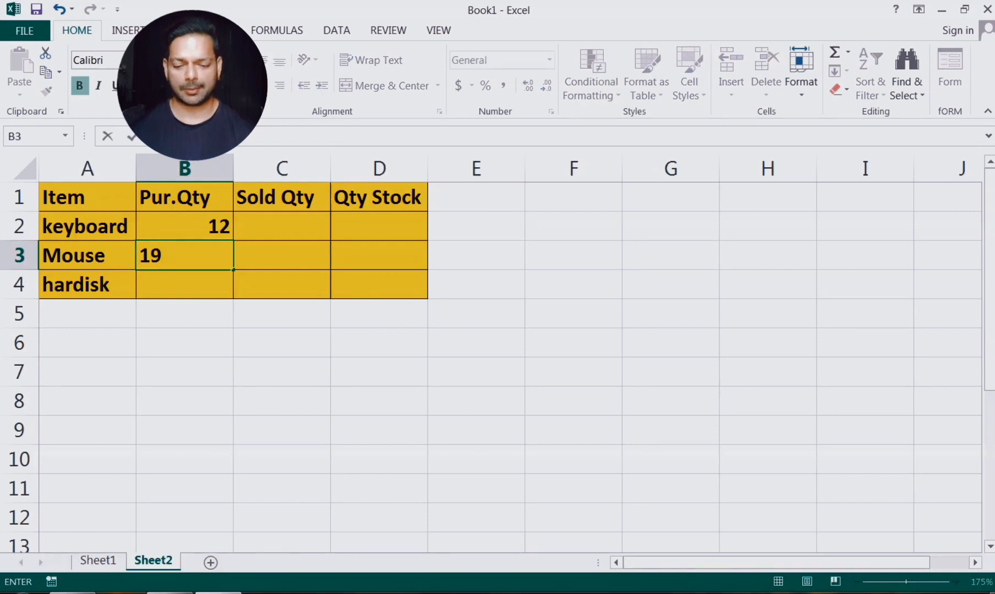
key(Return)
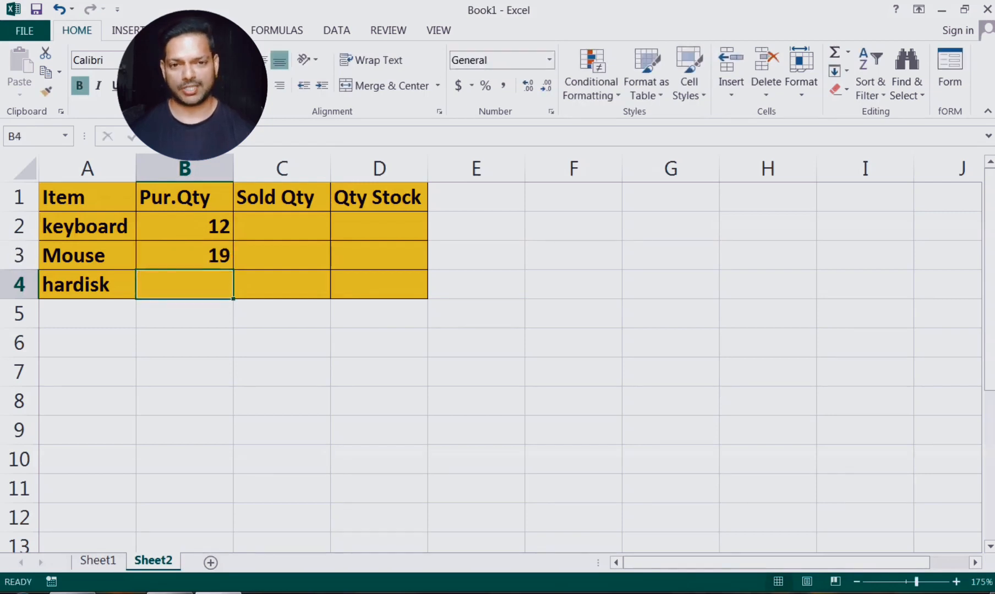
text(20)
Enter the sold quantities 10, 15 and 10 in cells C2:C4.
click(308, 221)
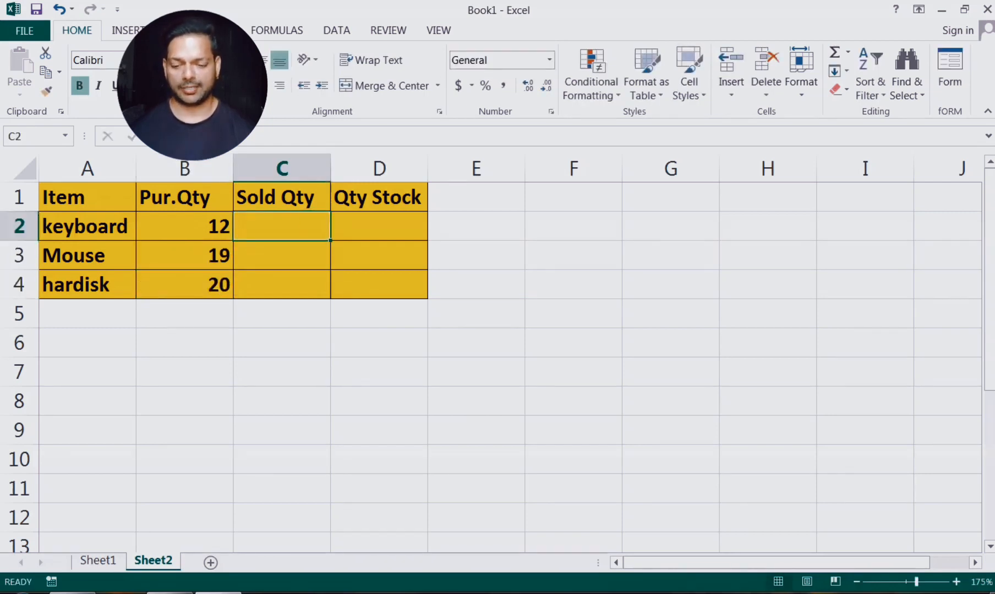
text(100)
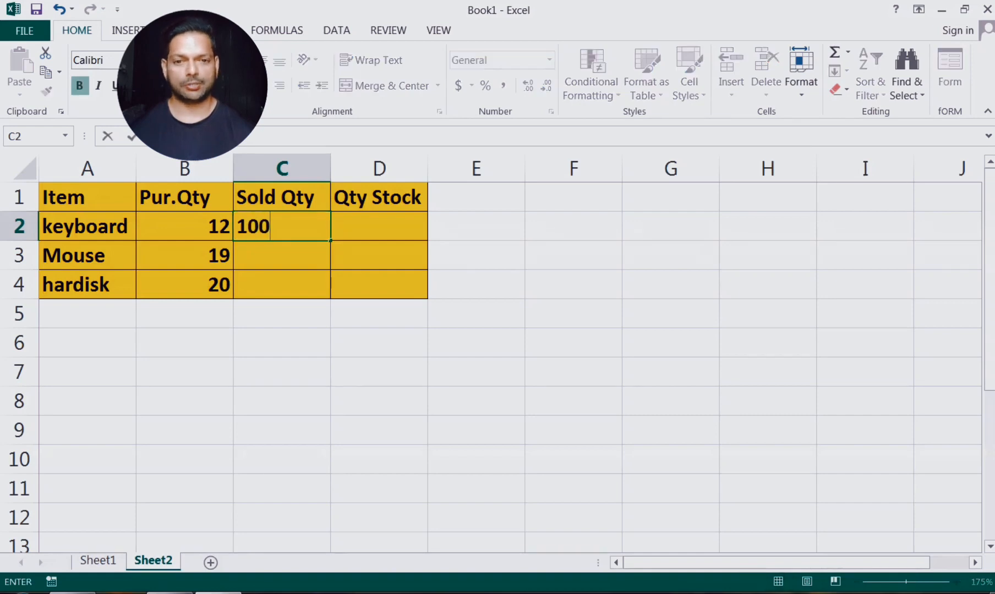
key(BackSpace)
key(Return)
text(15)
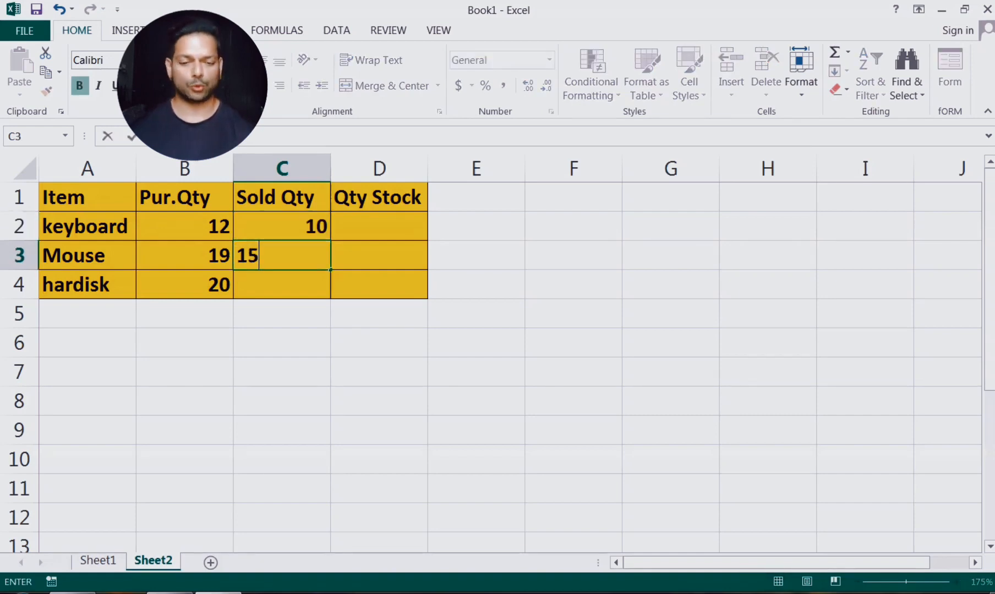
key(Return)
text(10)
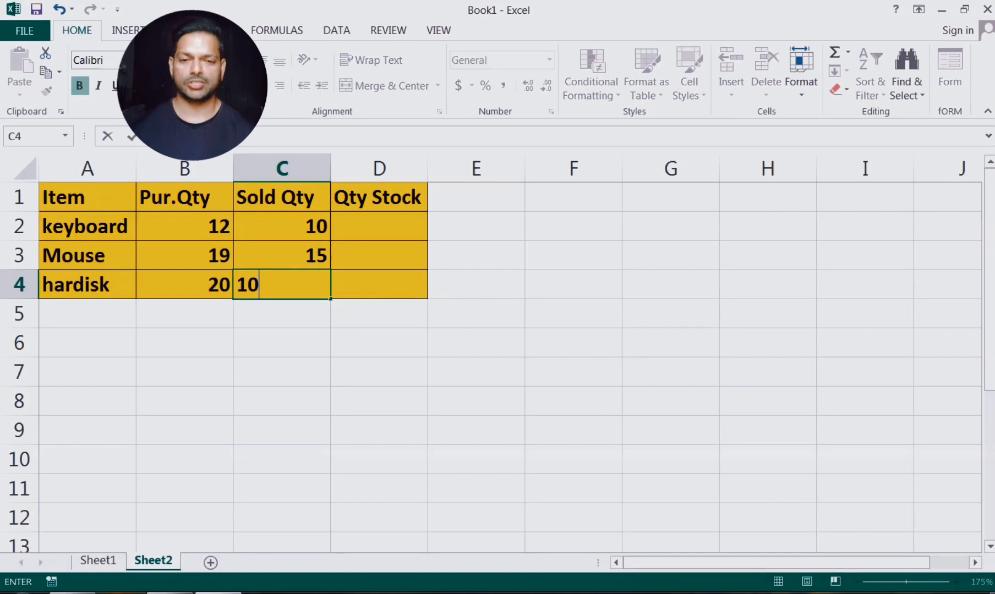
click(474, 291)
Calculate the keyboard's stock in cell D2 by subtracting the sold from the purchased quantity with =(B2-C2).
click(379, 226)
text(=)
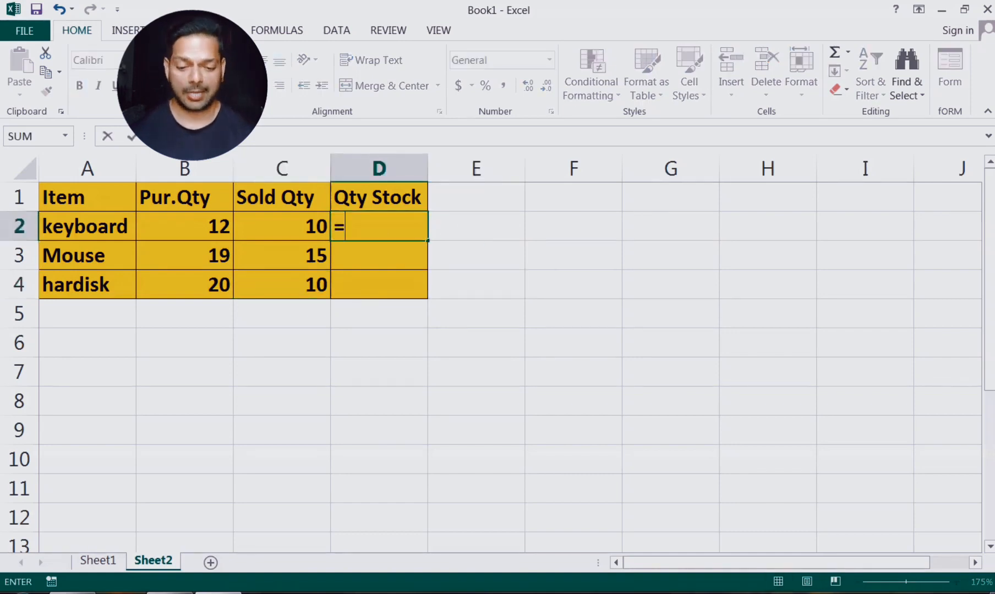
text(()
click(222, 232)
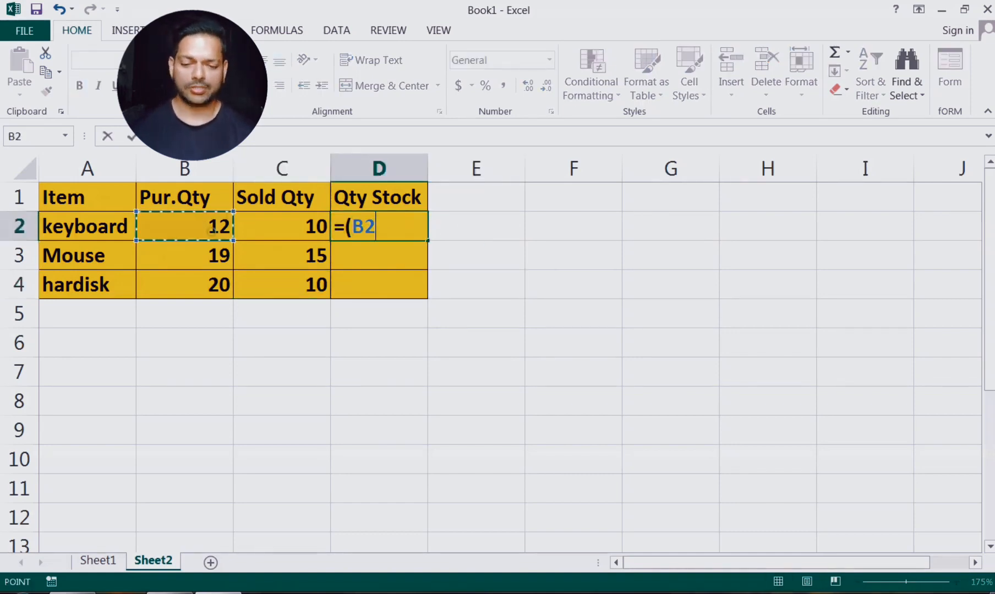
text(-)
click(262, 231)
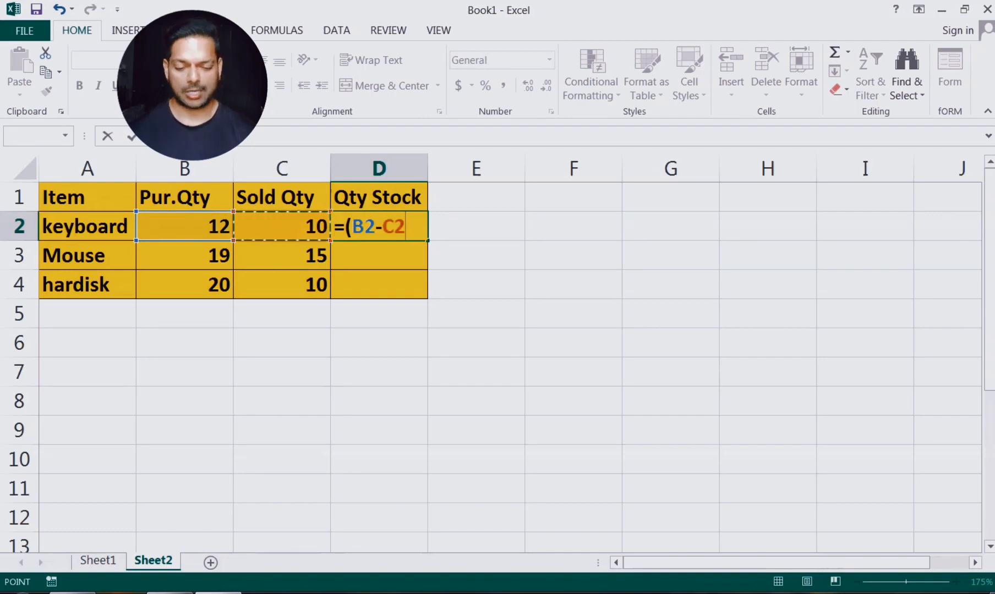
key(Return)
click(469, 364)
Fill the stock formula from D2 down to D4.
click(399, 221)
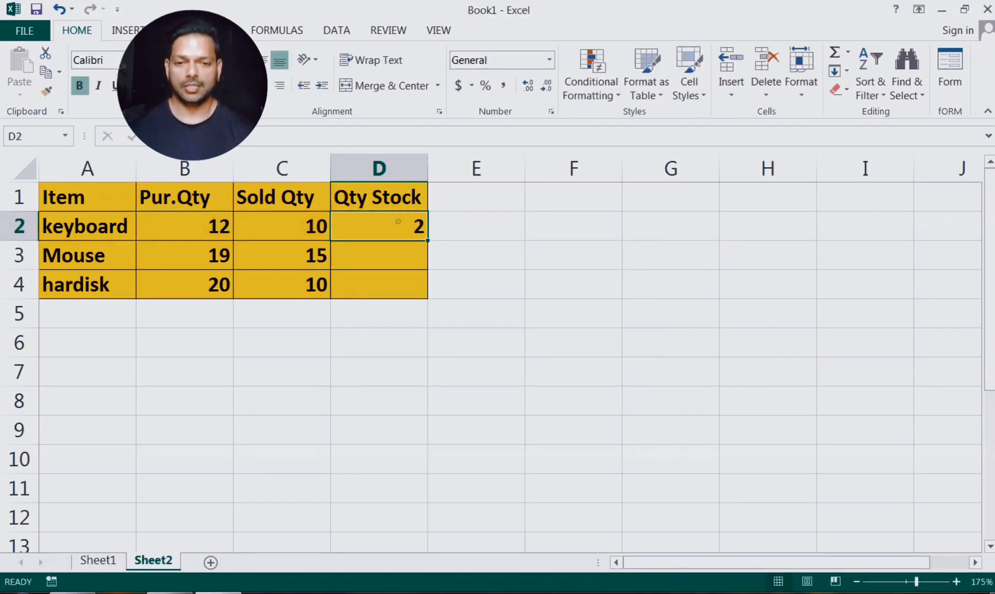
drag(427, 241, 427, 295)
click(430, 367)
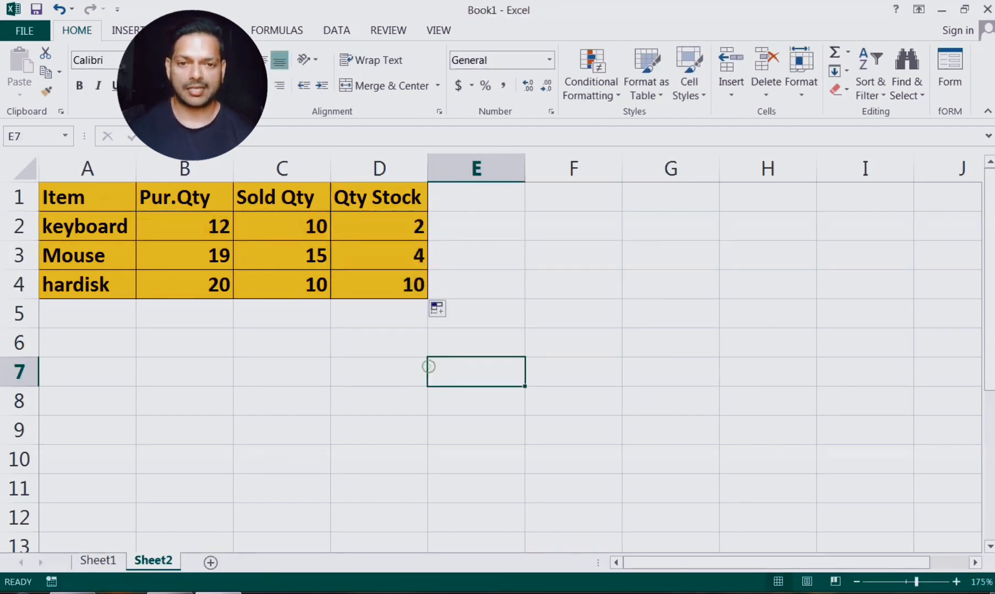
Insert a 2-D clustered column chart from the whole table A1:D4.
drag(82, 197, 386, 285)
click(127, 30)
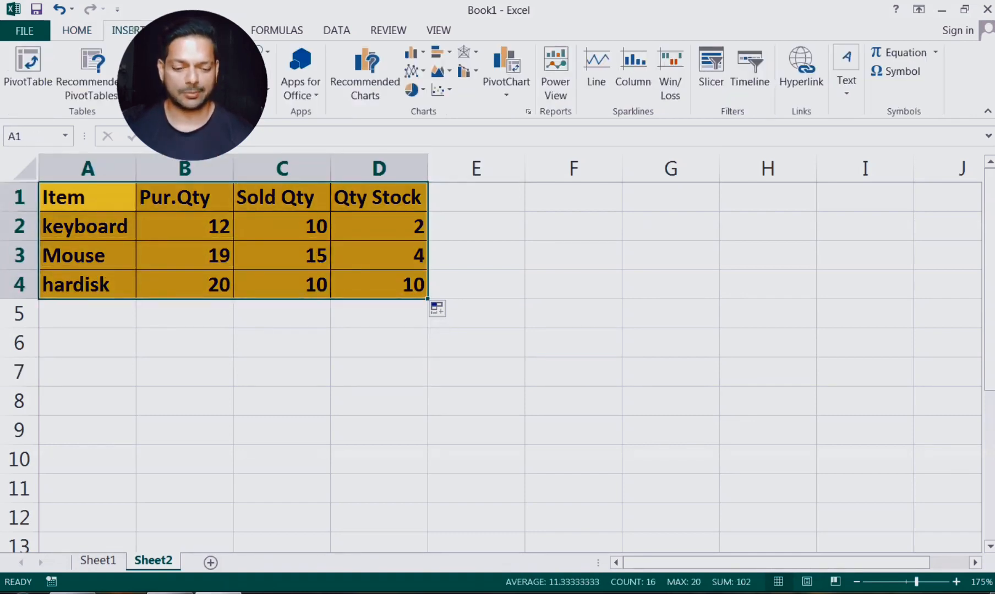
click(414, 52)
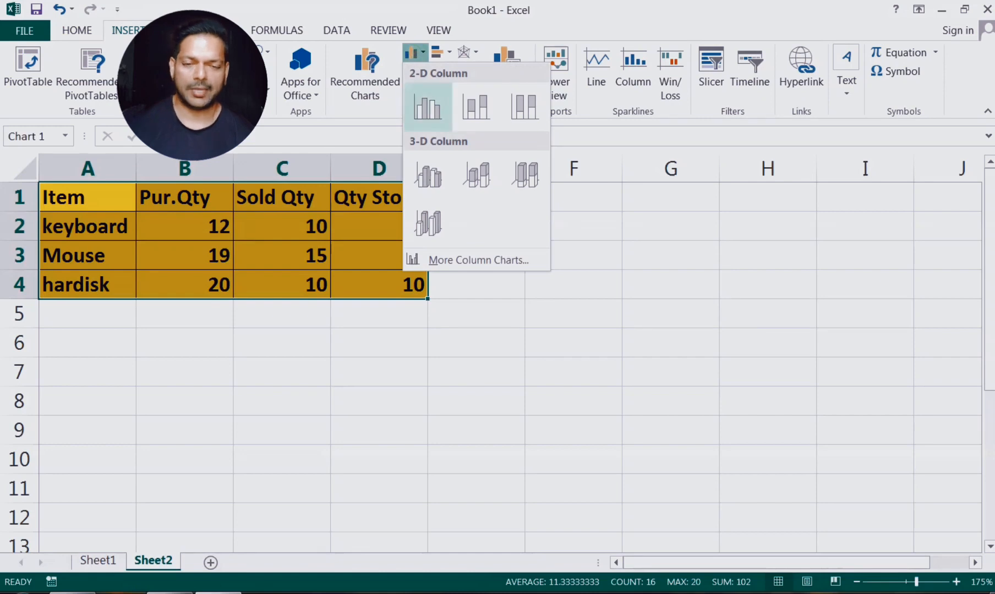
click(428, 106)
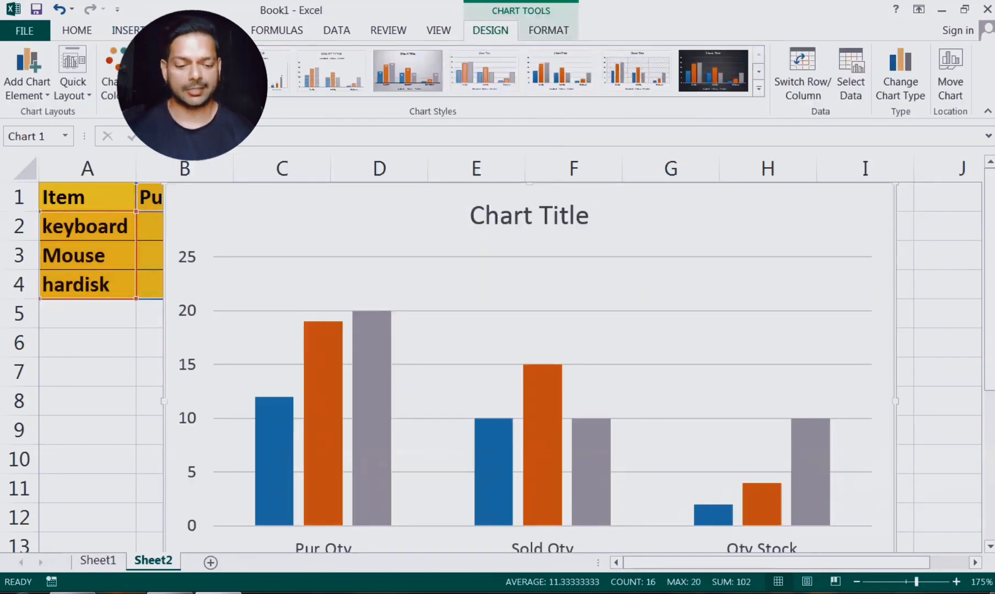
Place the chart beside the item table, starting at column E, and make it taller.
scroll(529, 355, down, 3)
drag(665, 498, 628, 293)
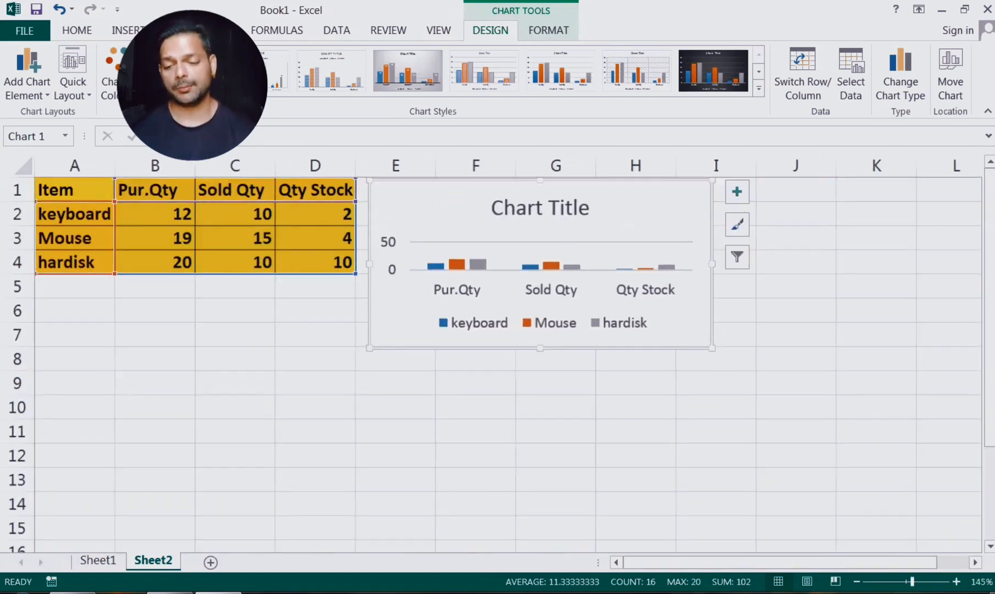
scroll(529, 355, up, 3)
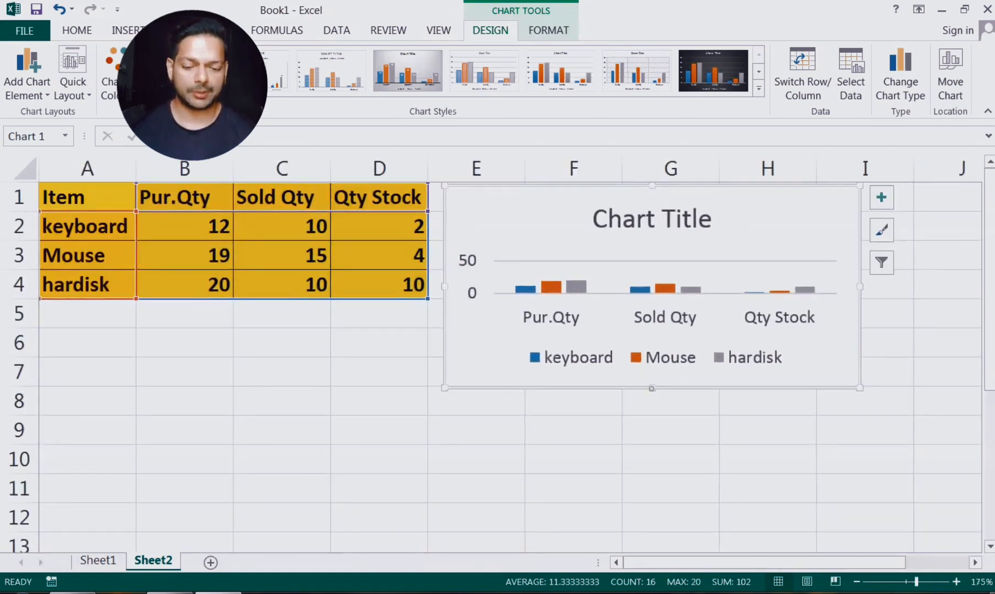
drag(651, 389, 652, 512)
Delete the vertical axis labels and the title from the chart.
click(467, 275)
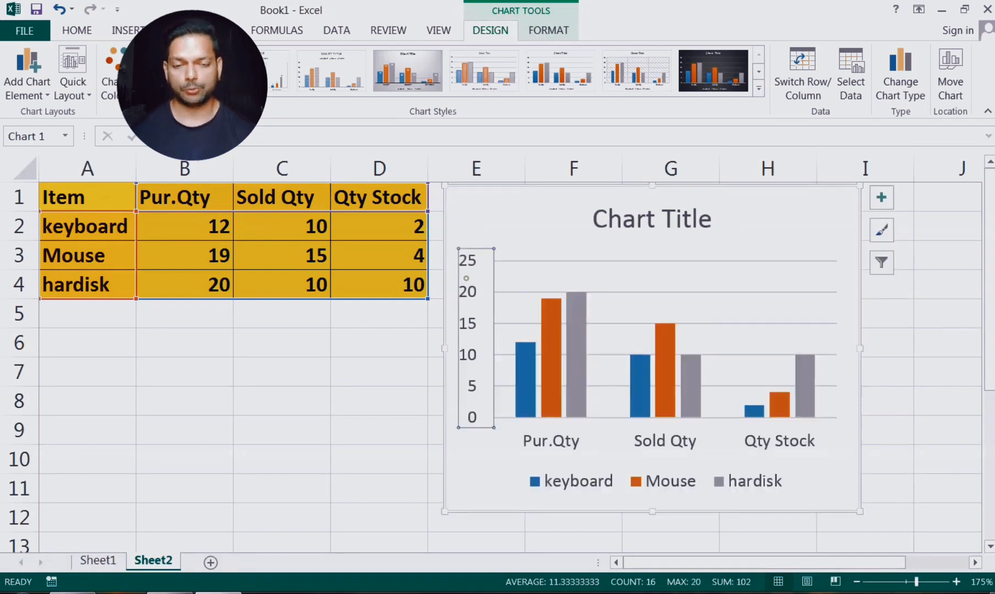
right_click(464, 249)
click(480, 258)
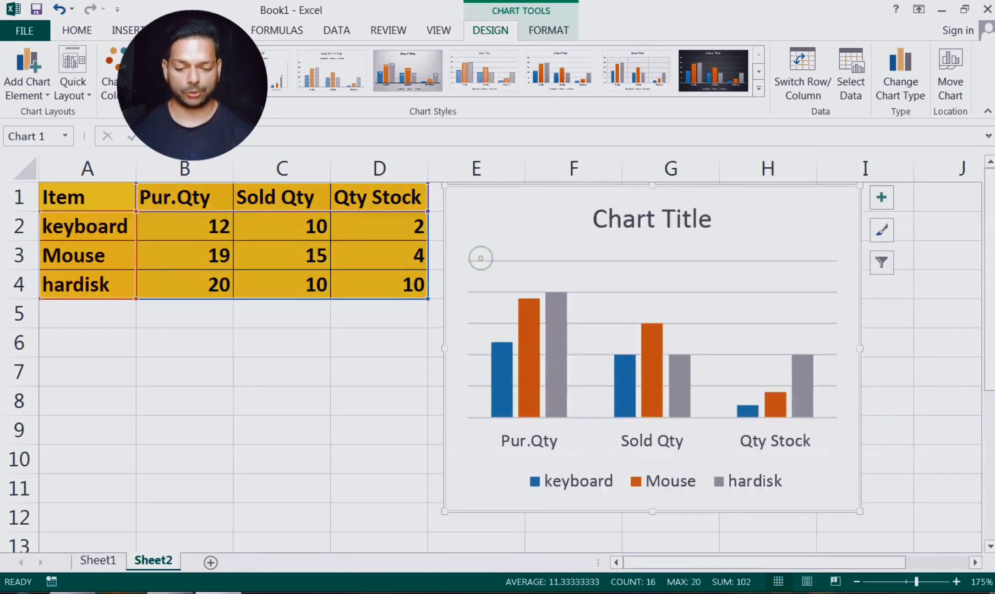
click(587, 482)
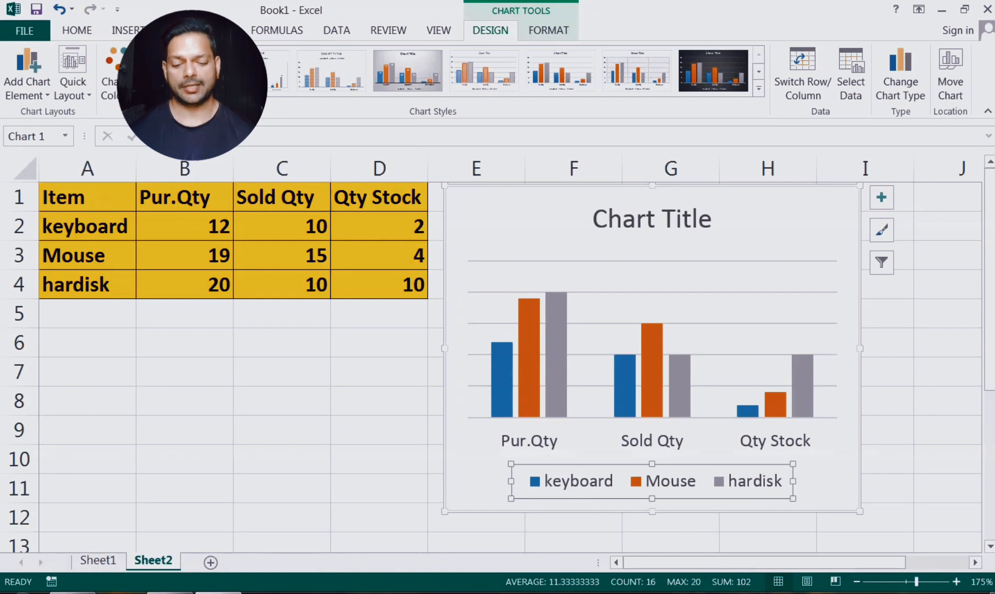
click(682, 226)
right_click(683, 199)
click(707, 212)
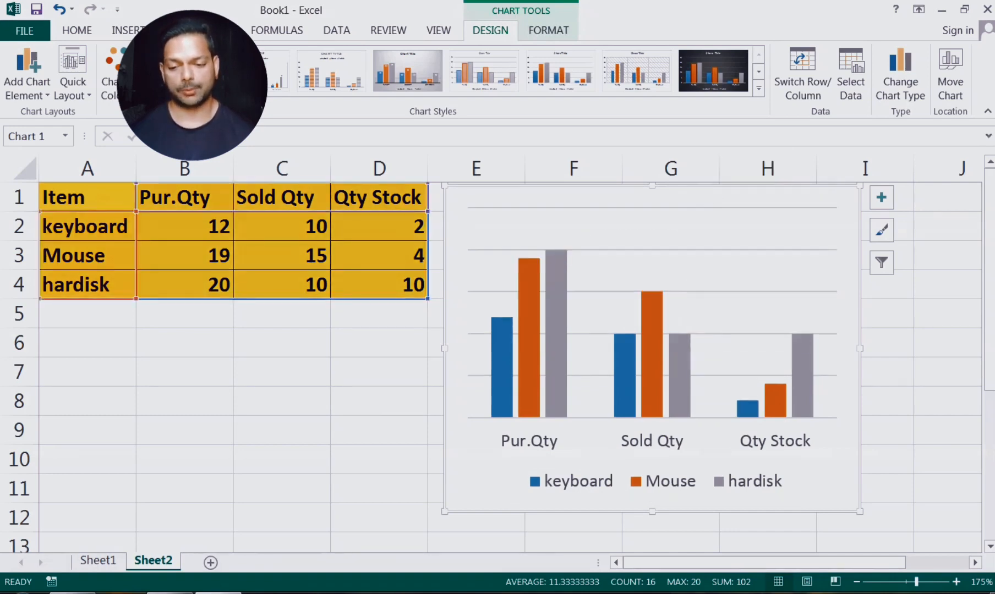
Add data labels to the Mouse, keyboard and hardisk series of the chart.
right_click(528, 273)
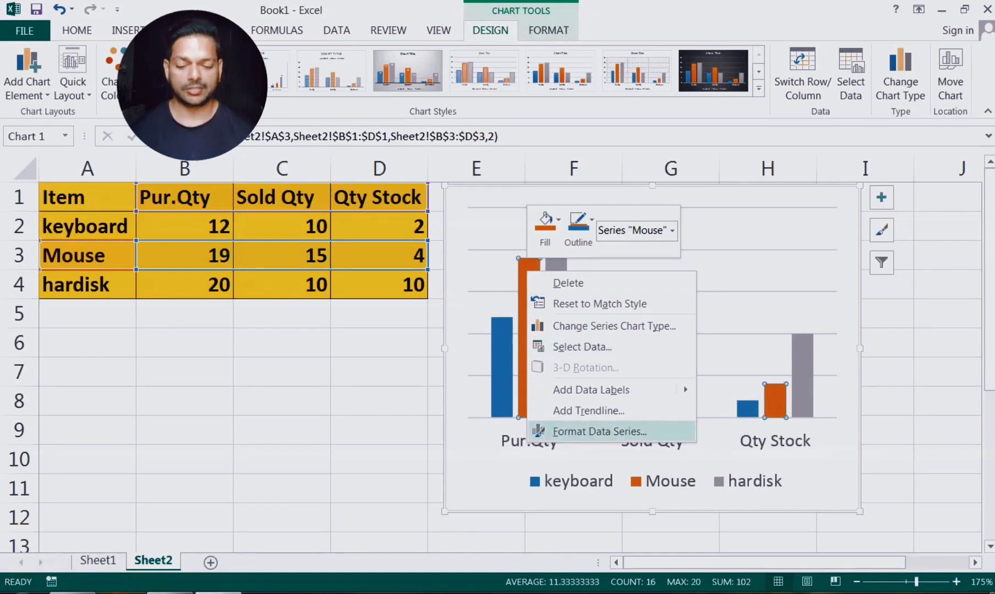
mouse_move(661, 389)
click(766, 390)
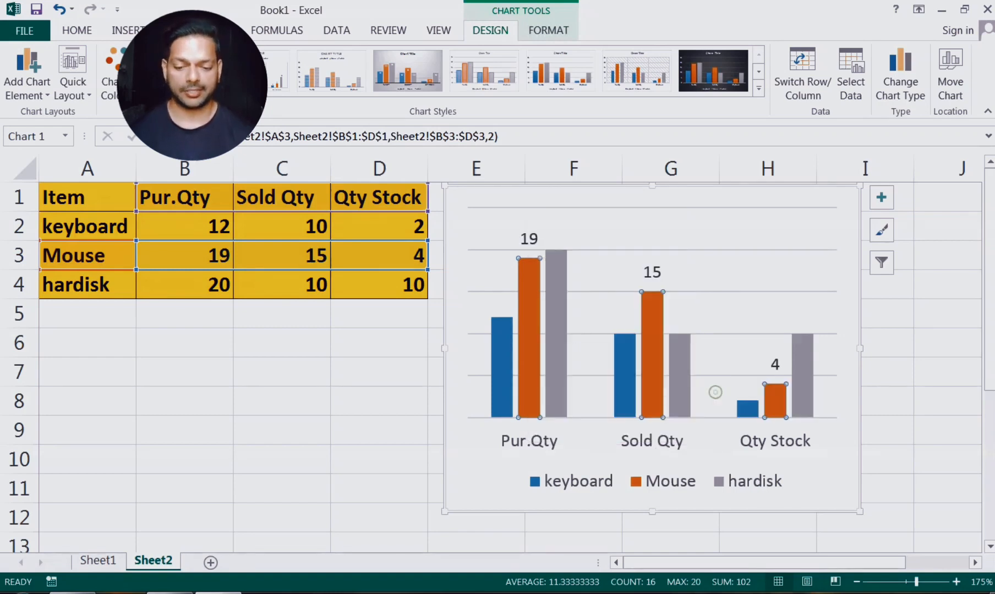
right_click(507, 332)
mouse_move(567, 459)
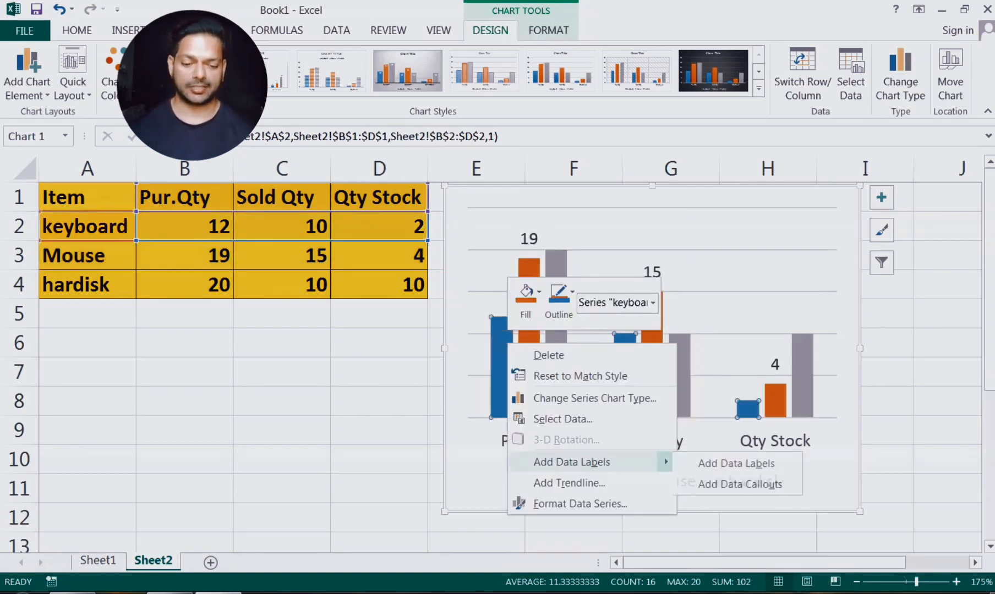
click(701, 465)
right_click(557, 337)
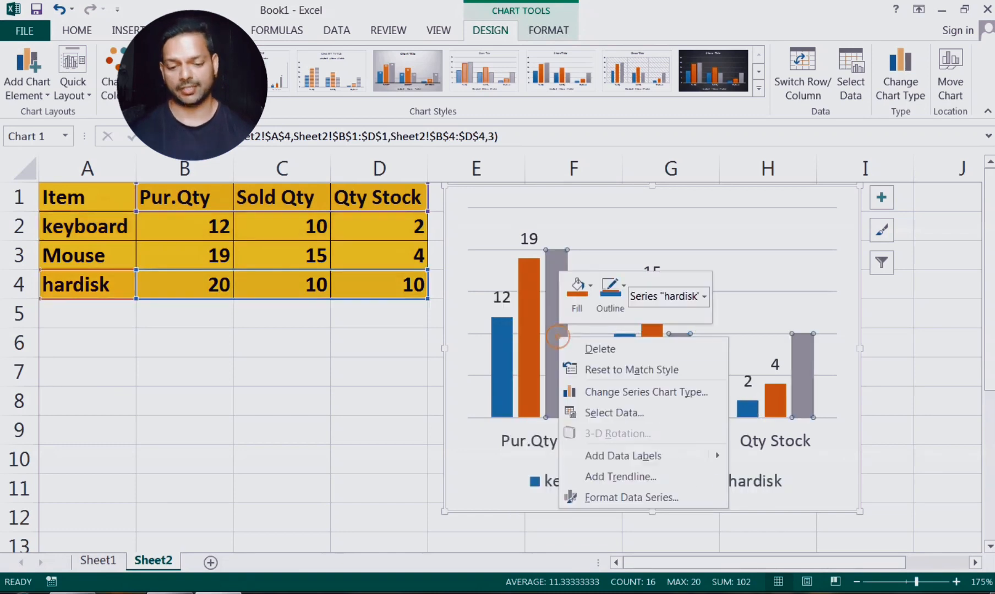
mouse_move(715, 455)
click(791, 457)
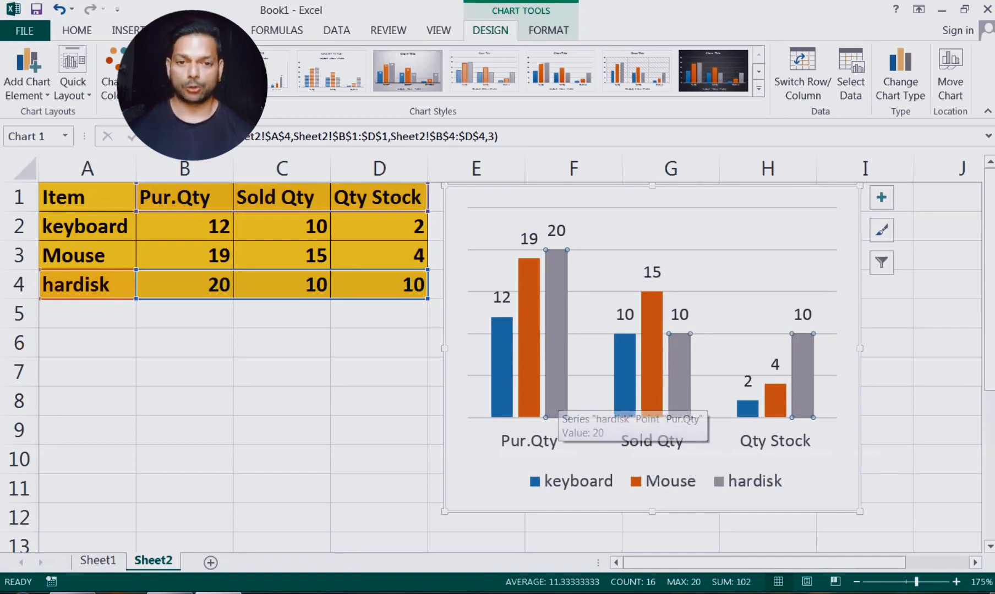
Delete the column chart of the whole item table.
key(Delete)
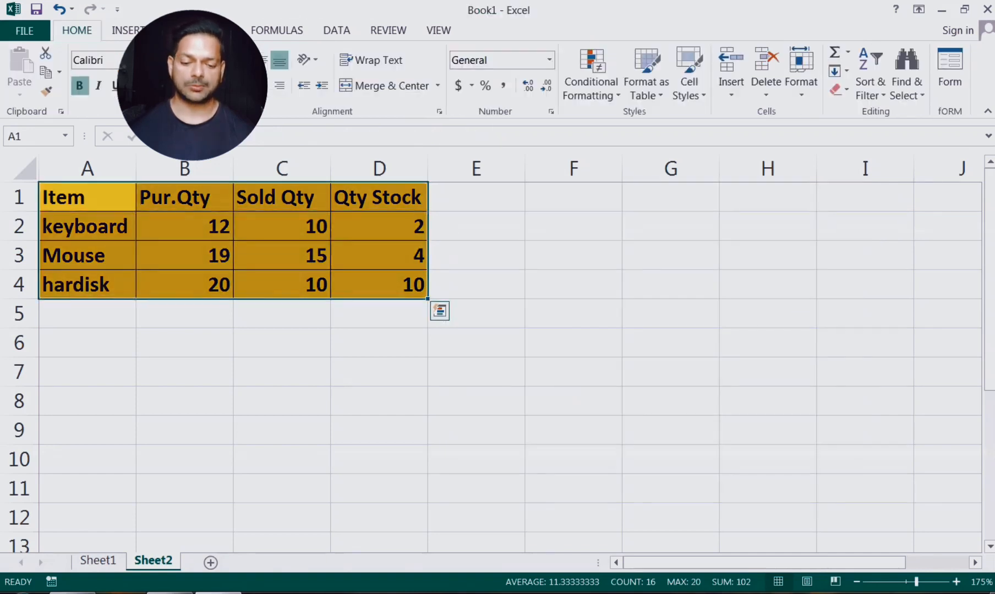
Insert a 2-D clustered column chart from only the Item and Qty Stock columns, A1:A4 and D1:D4.
click(85, 193)
drag(84, 194, 84, 285)
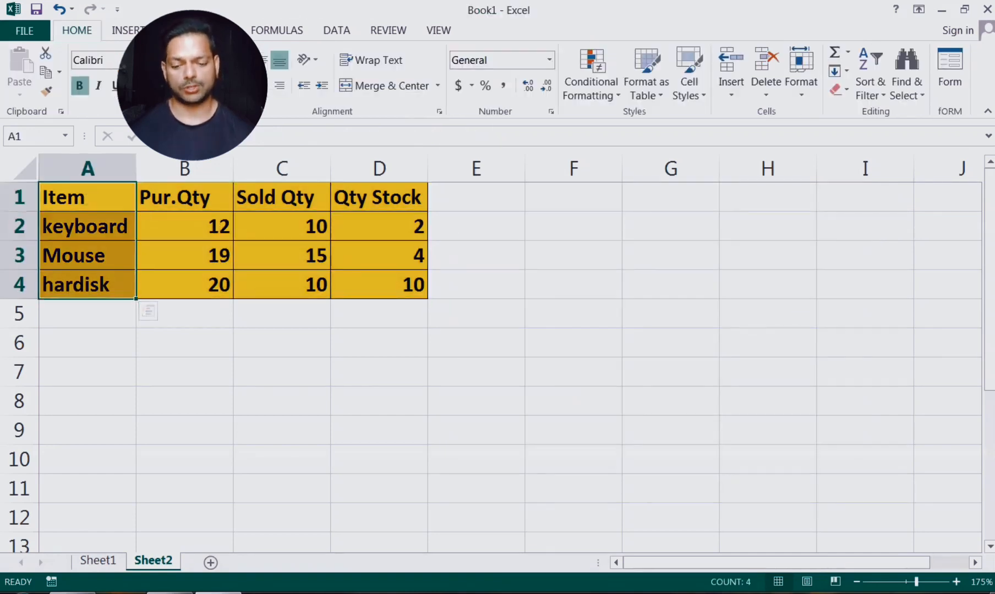
drag(378, 197, 379, 285)
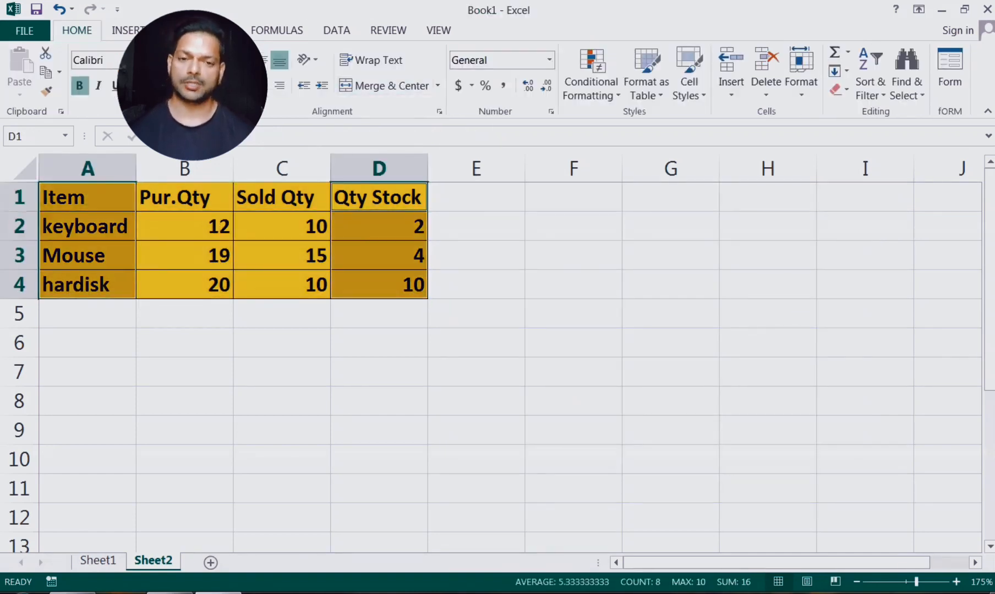
click(135, 30)
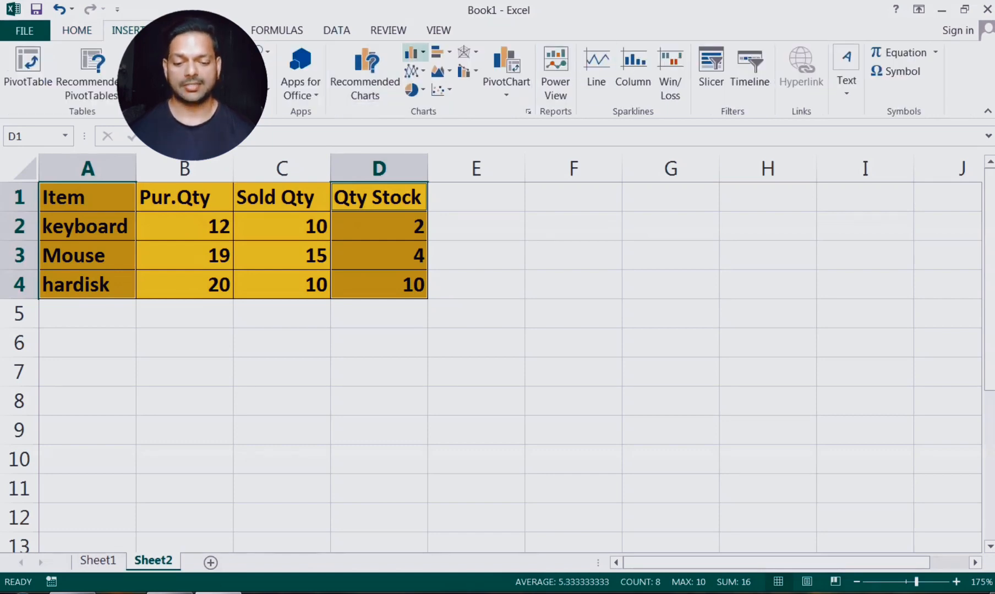
click(414, 52)
click(428, 107)
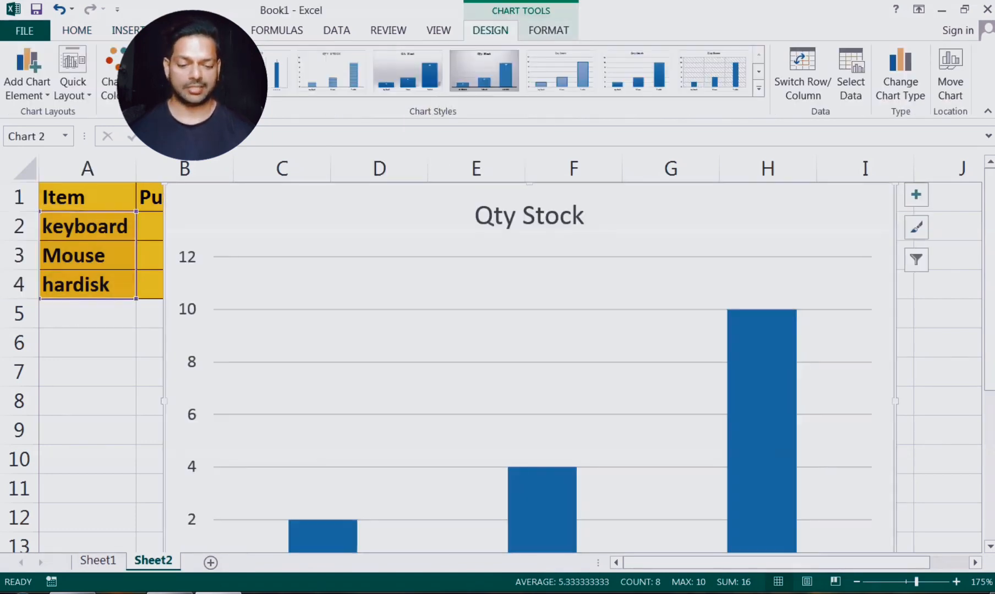
Move the Qty Stock chart beside the table, starting at column E, and stretch it down to about row 12.
scroll(556, 347, down, 2)
scroll(556, 346, down, 2)
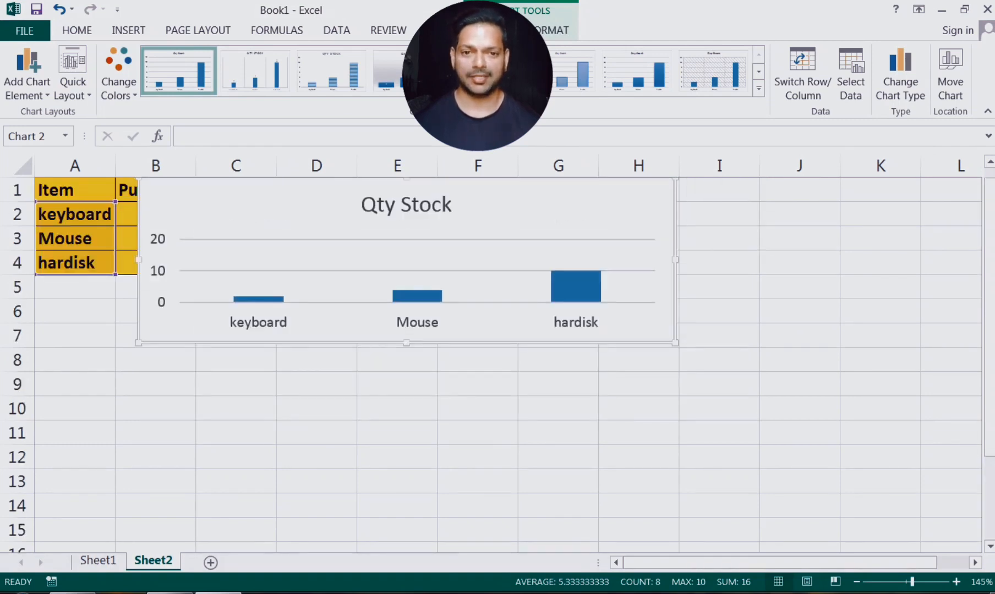
drag(523, 213, 743, 214)
drag(626, 342, 626, 468)
Add data labels to the columns of the Qty Stock chart.
right_click(482, 420)
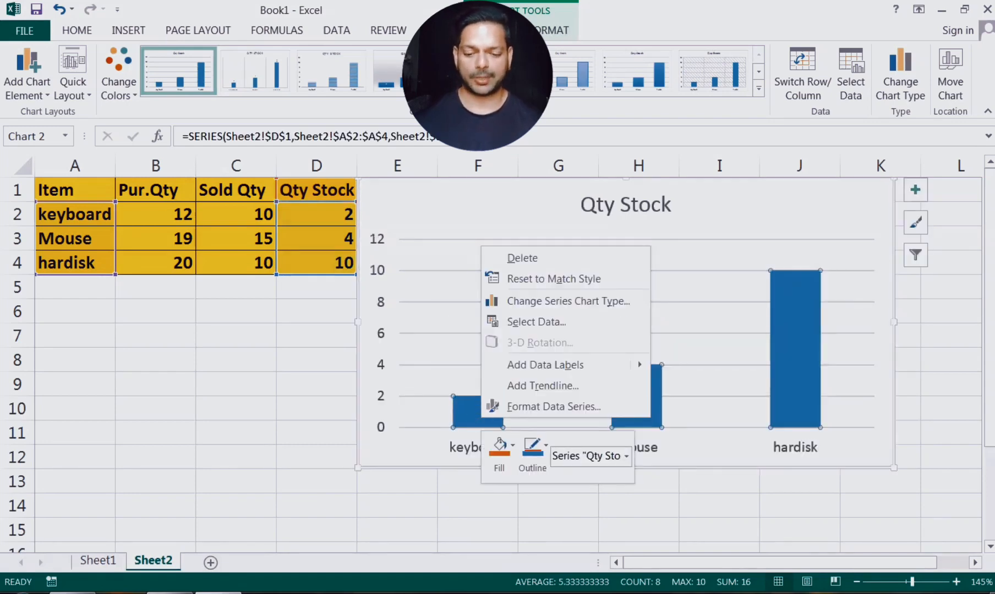
mouse_move(545, 365)
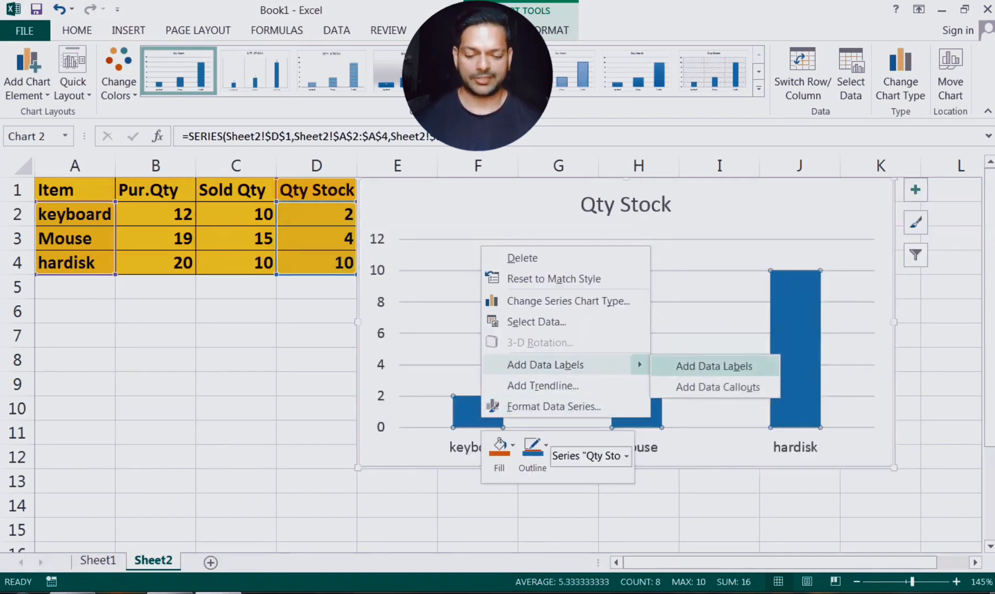
click(683, 365)
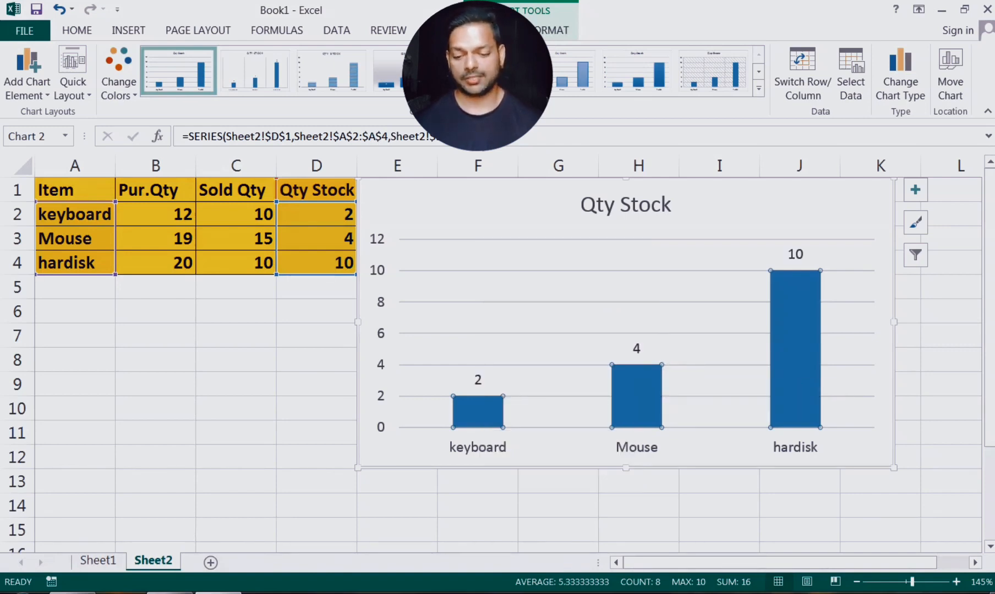
Set the keyboard's Qty Stock in cell D2 to 10.
click(327, 214)
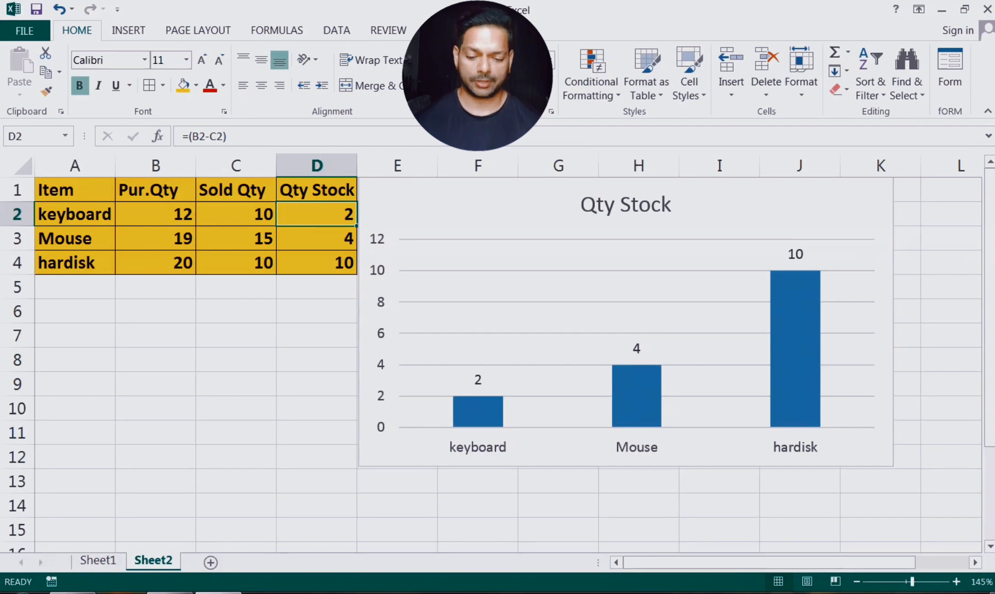
text(10)
key(Return)
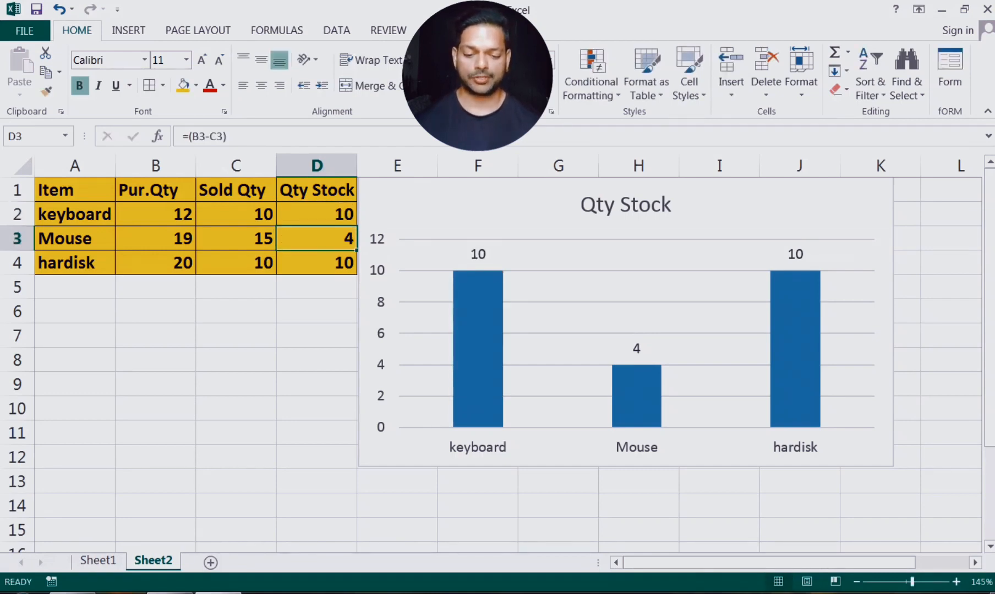
Set the keyboard's Qty Stock in cell D2 to 2.
key(Up)
text(2)
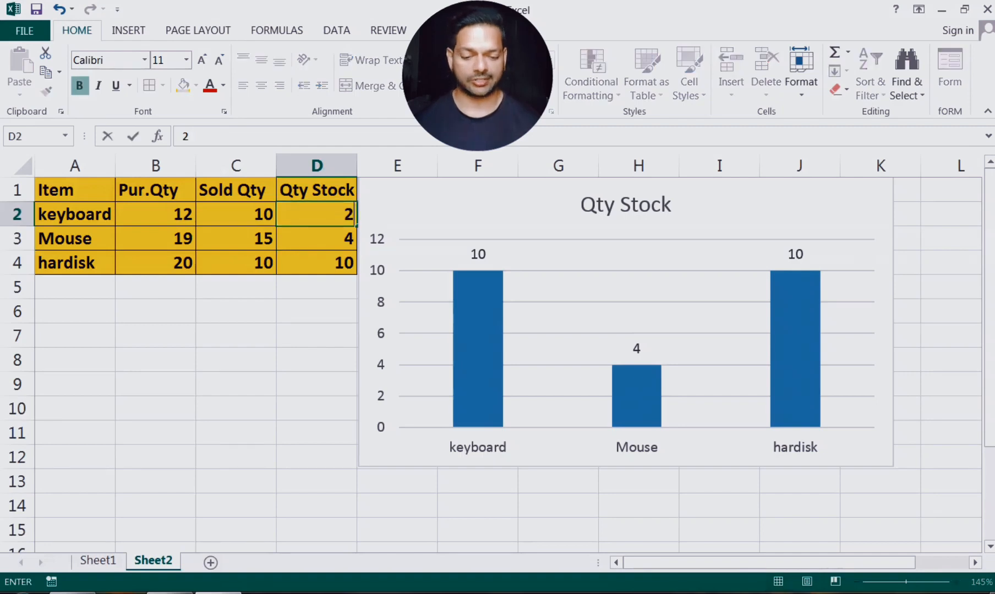
key(Return)
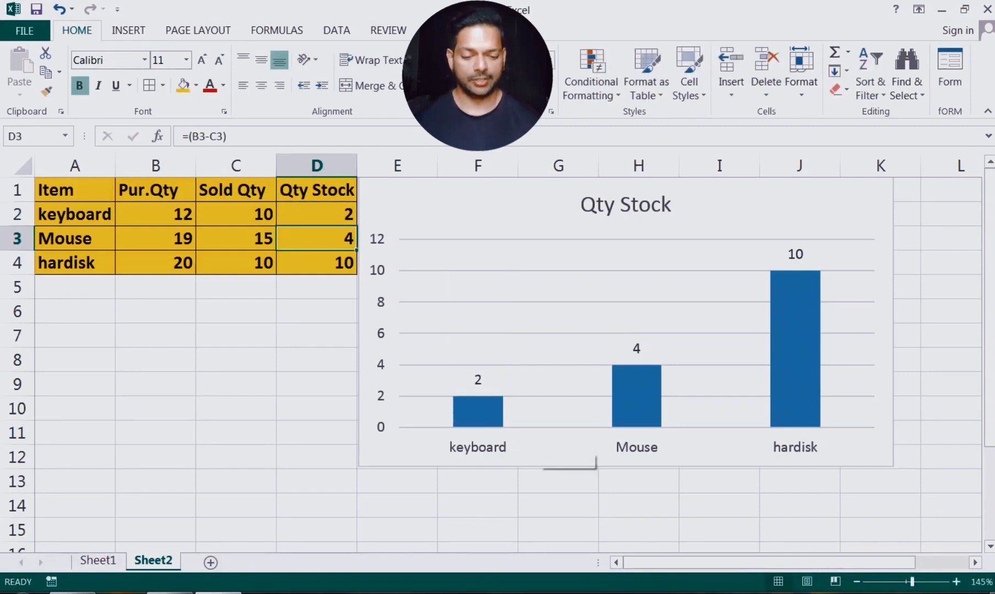
Set the number category of the Qty Stock chart's data labels to Custom.
mouse_move(475, 417)
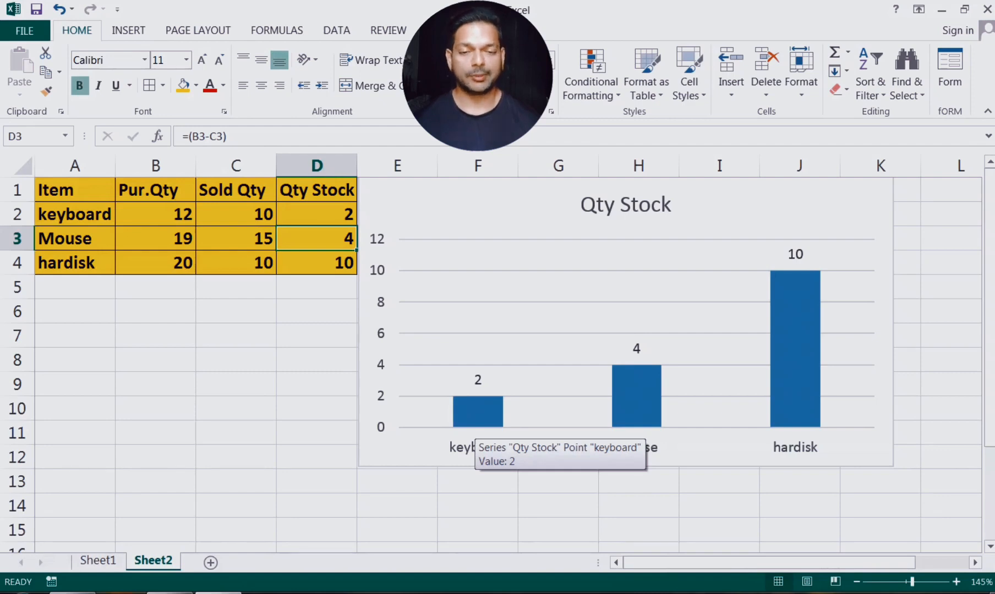
right_click(483, 379)
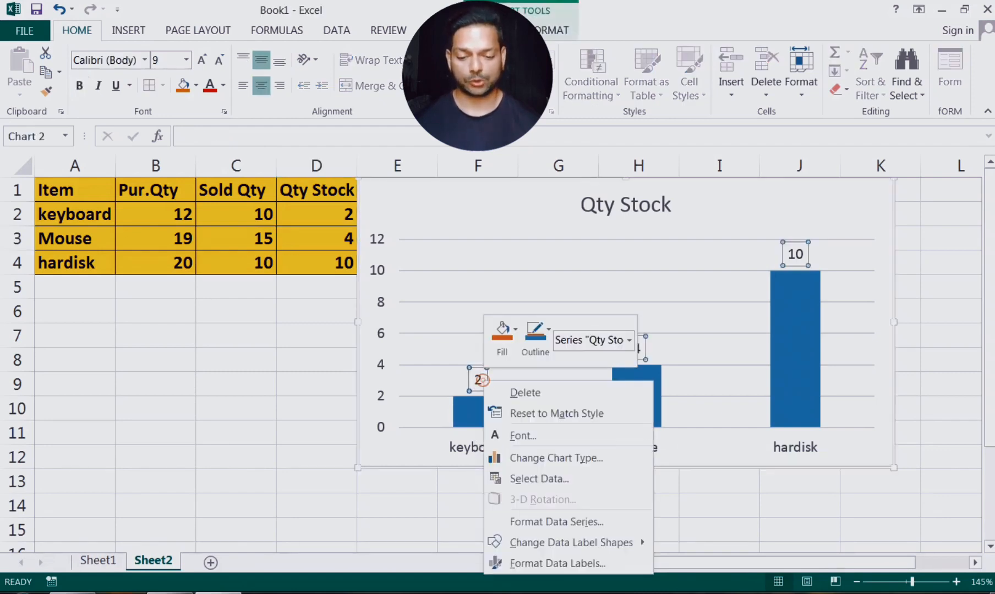
click(558, 563)
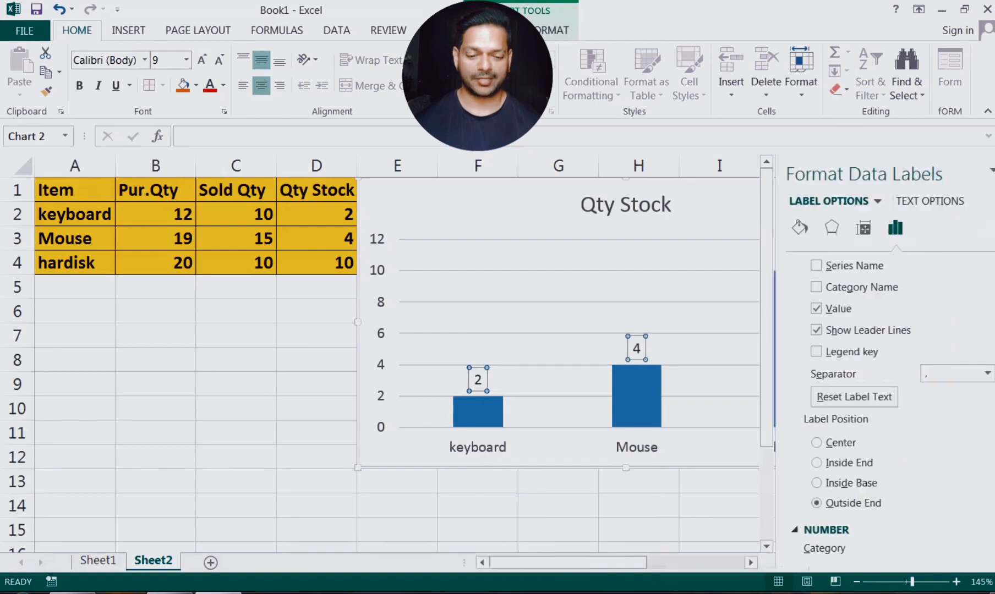
drag(980, 335, 980, 364)
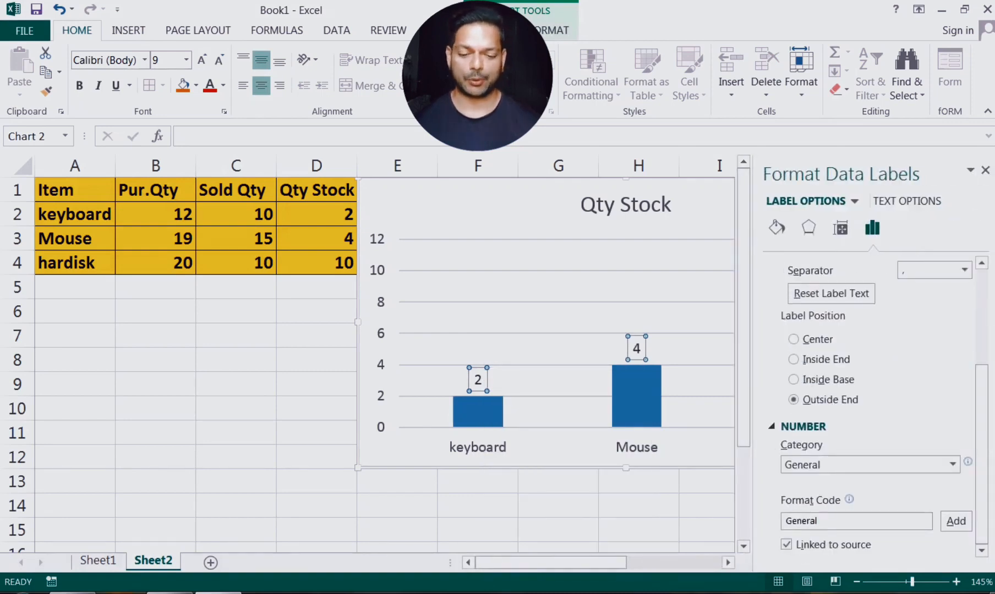
click(805, 464)
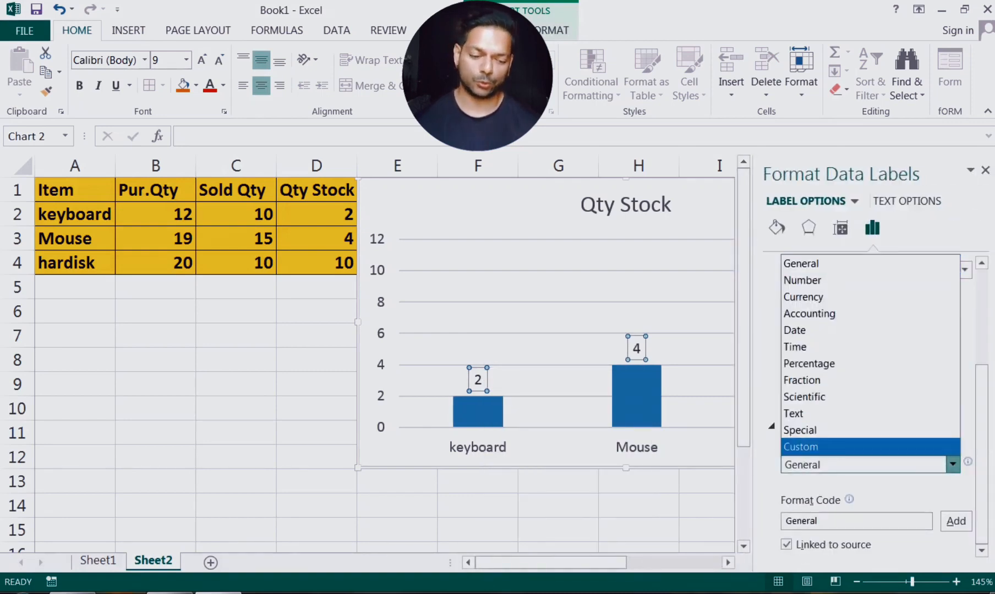
click(803, 447)
Add the custom format code [=0]'sold' to the chart's data labels.
click(853, 544)
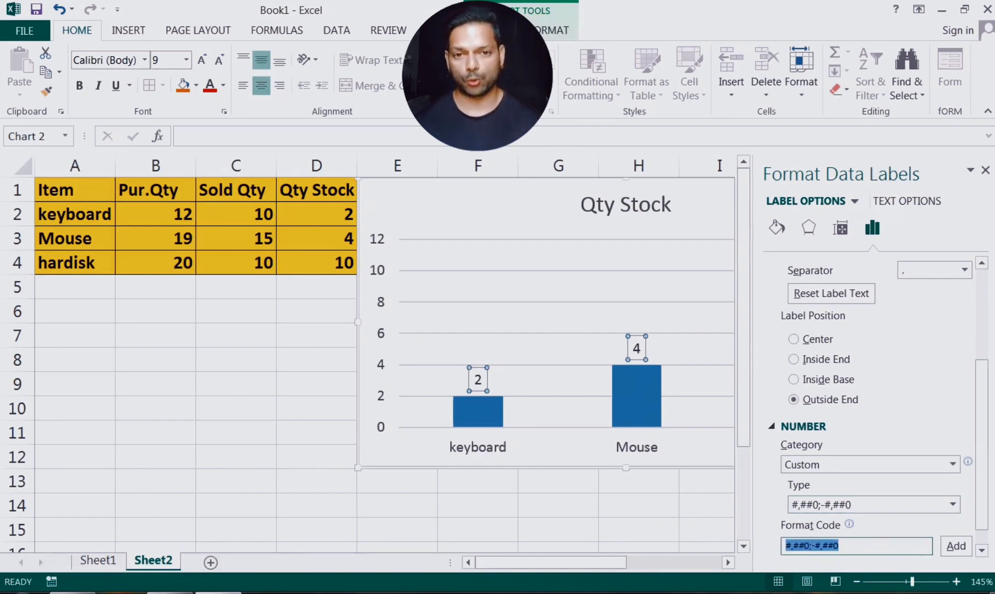
text([)
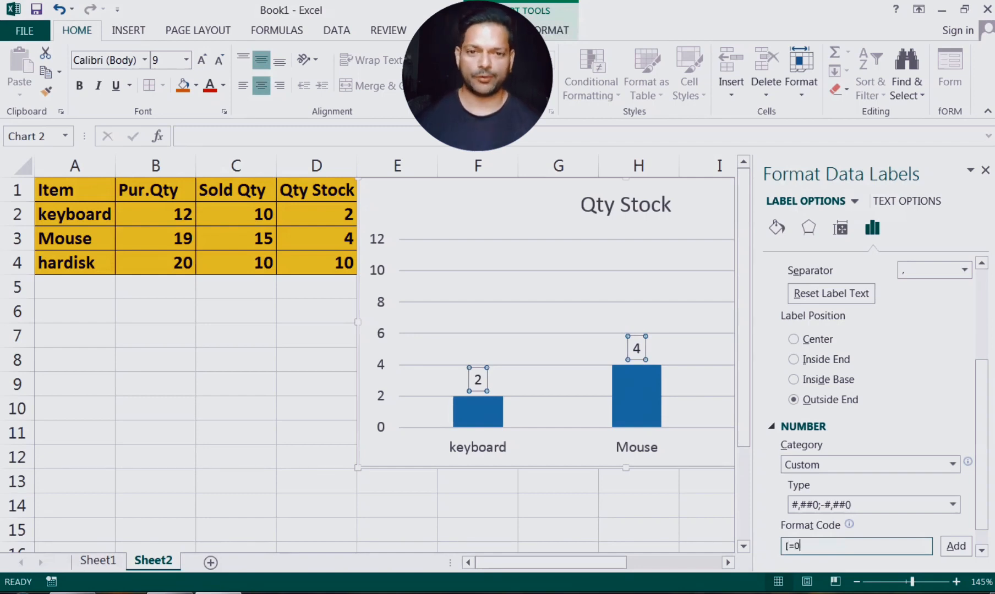
text(=0)
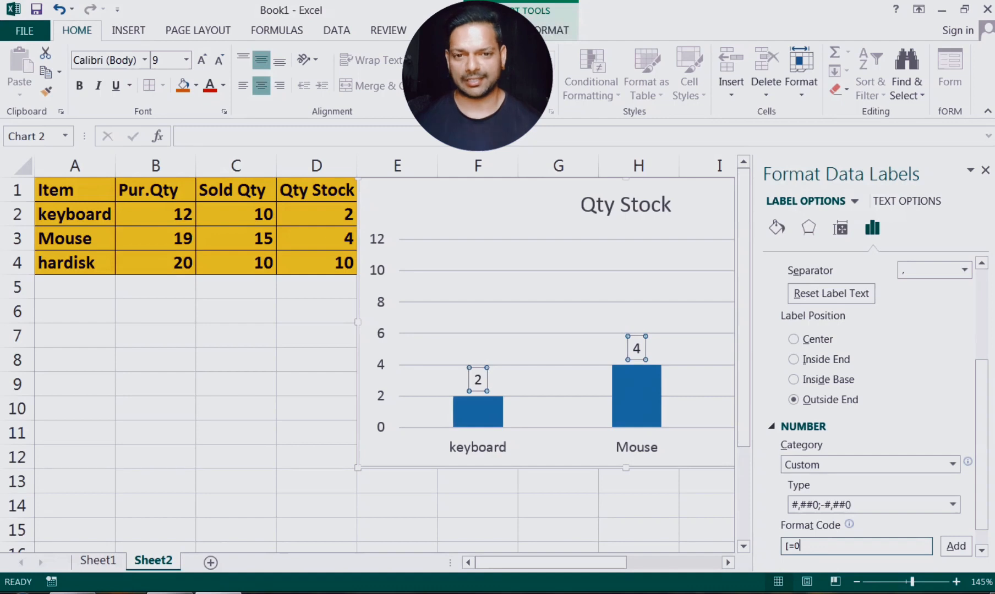
text(])
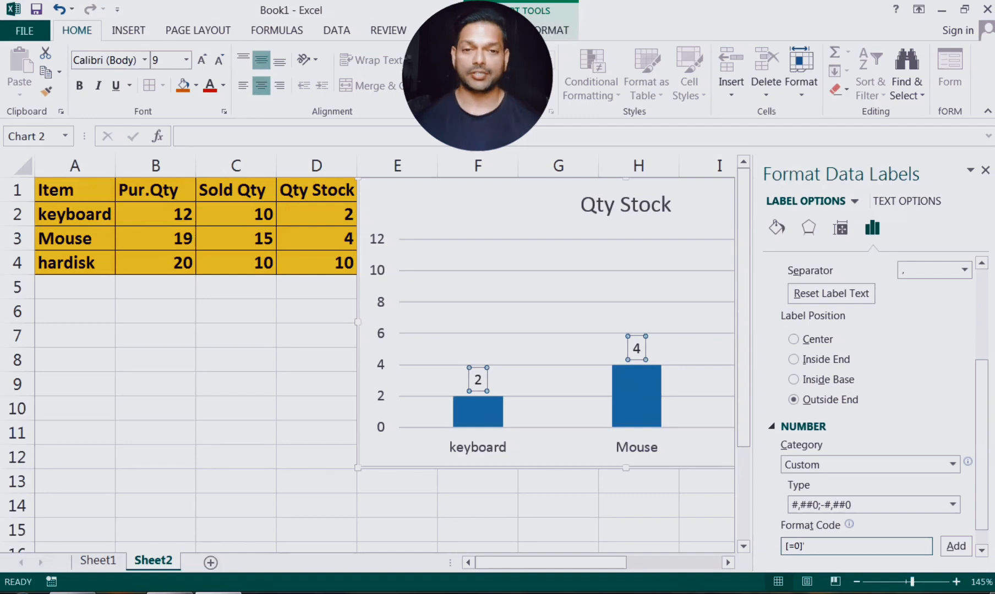
text('sold)
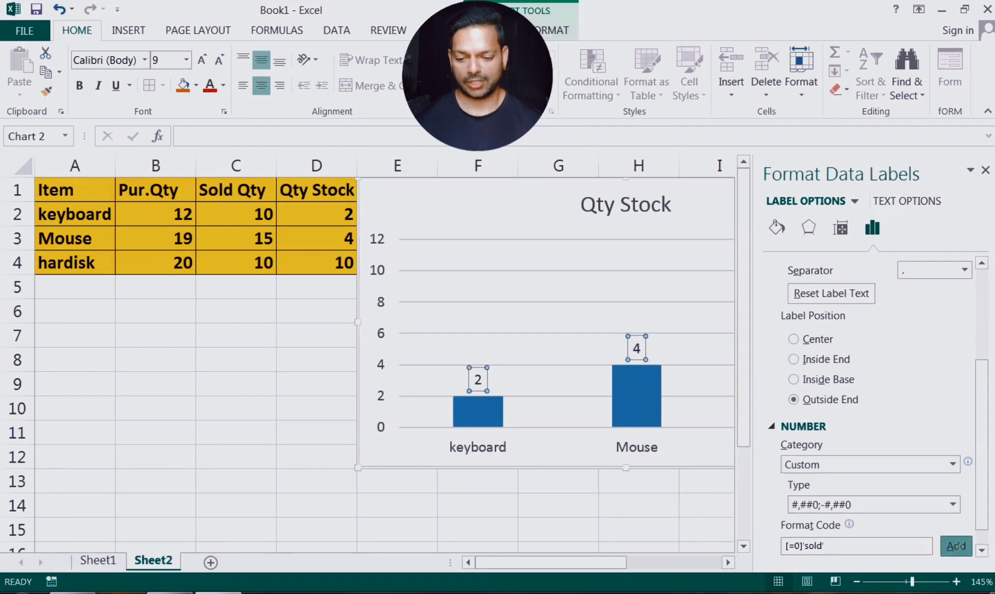
click(956, 546)
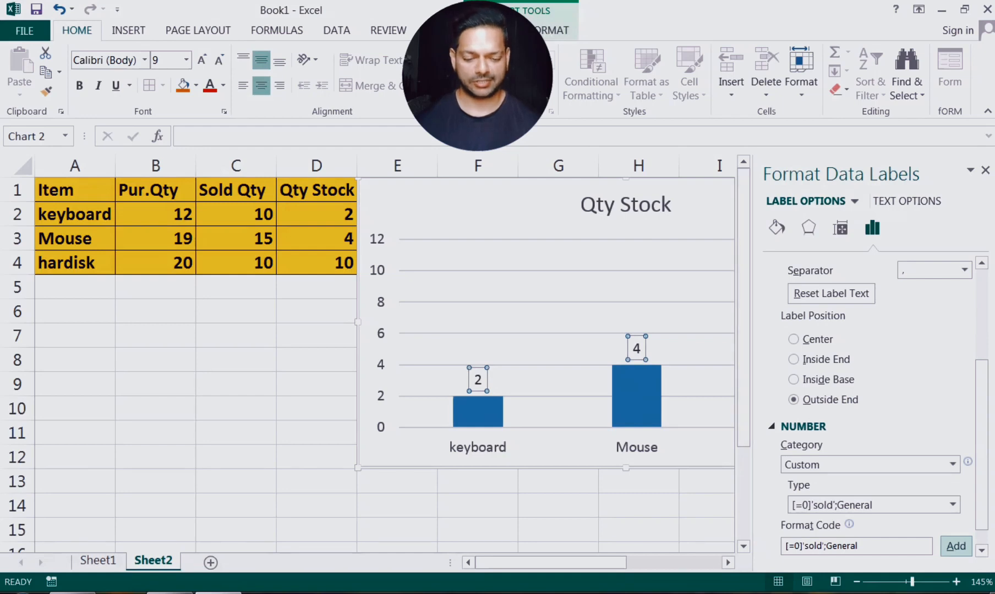
Set the keyboard's Qty Stock in cell D2 to 0 to test the label format.
click(316, 214)
text(0)
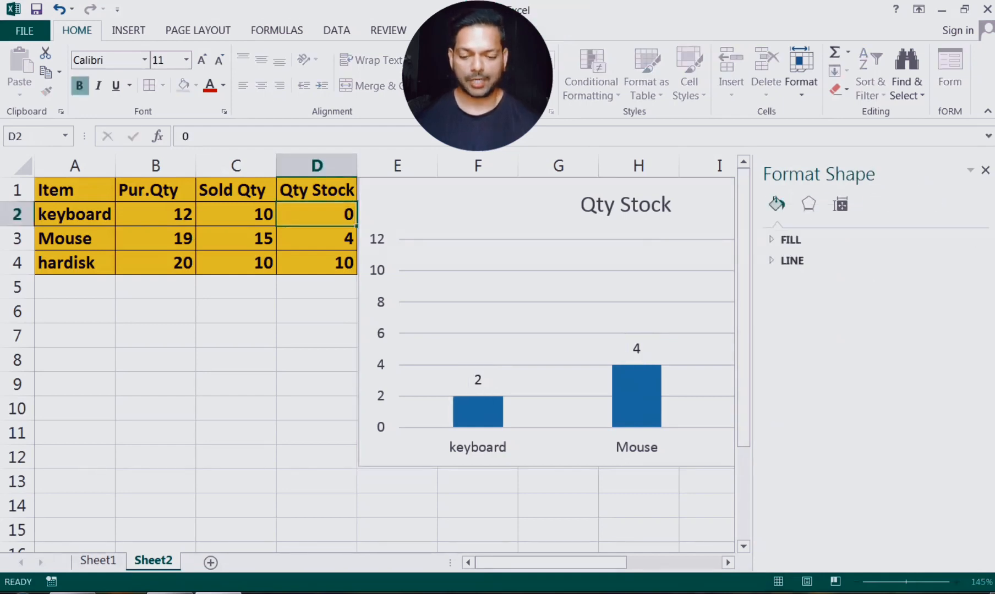
key(Return)
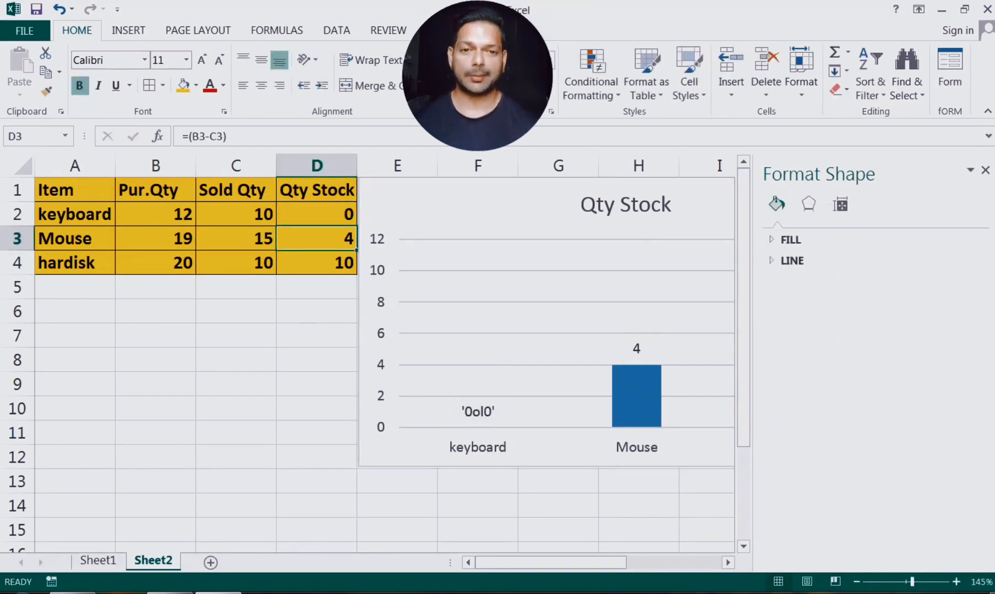
click(330, 214)
Correct the data labels' format code to [=0]"sold";General, with double quotes around sold, and apply it.
click(477, 411)
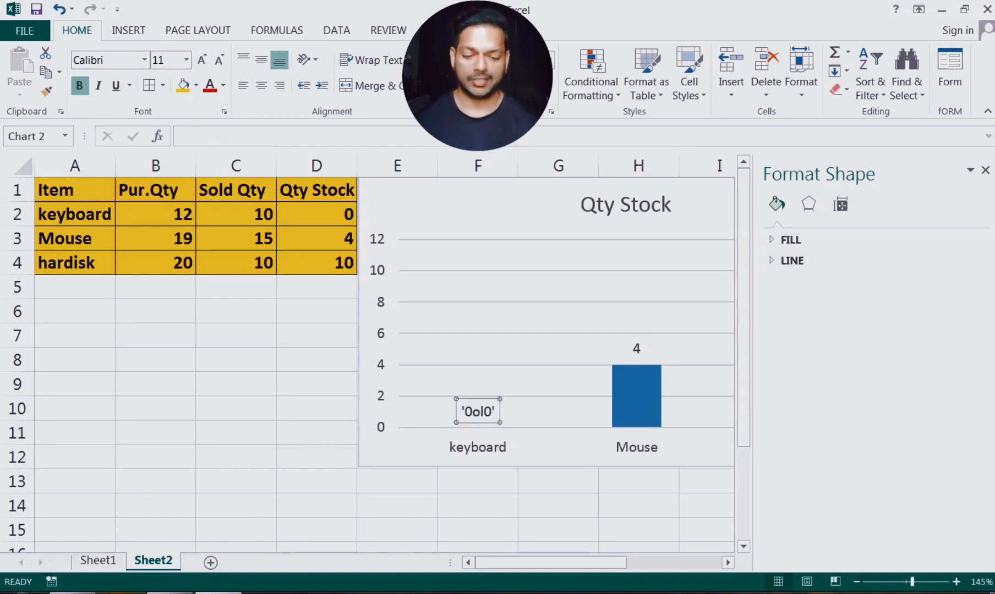
click(638, 346)
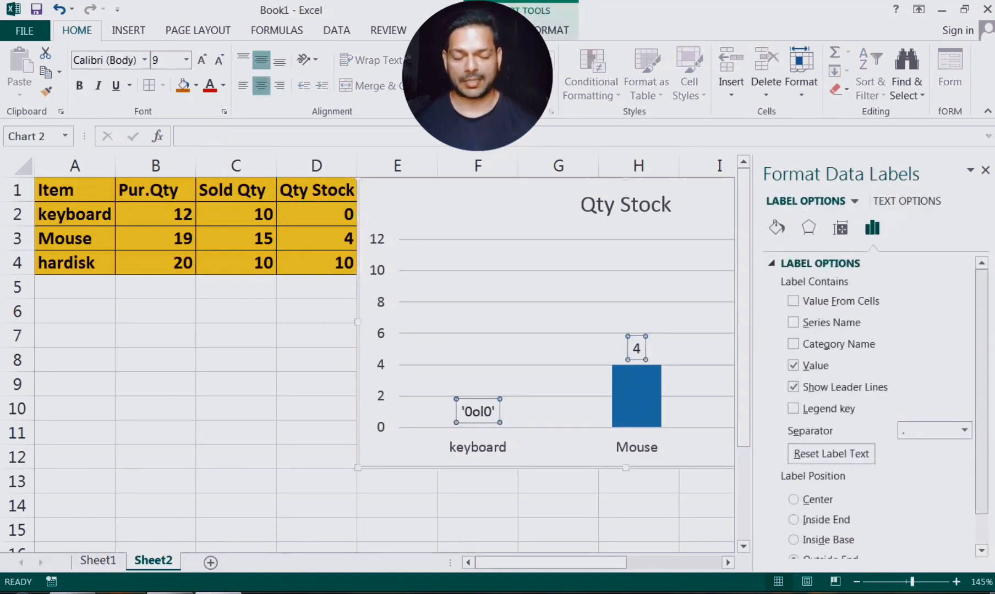
scroll(825, 551, down, 2)
click(803, 550)
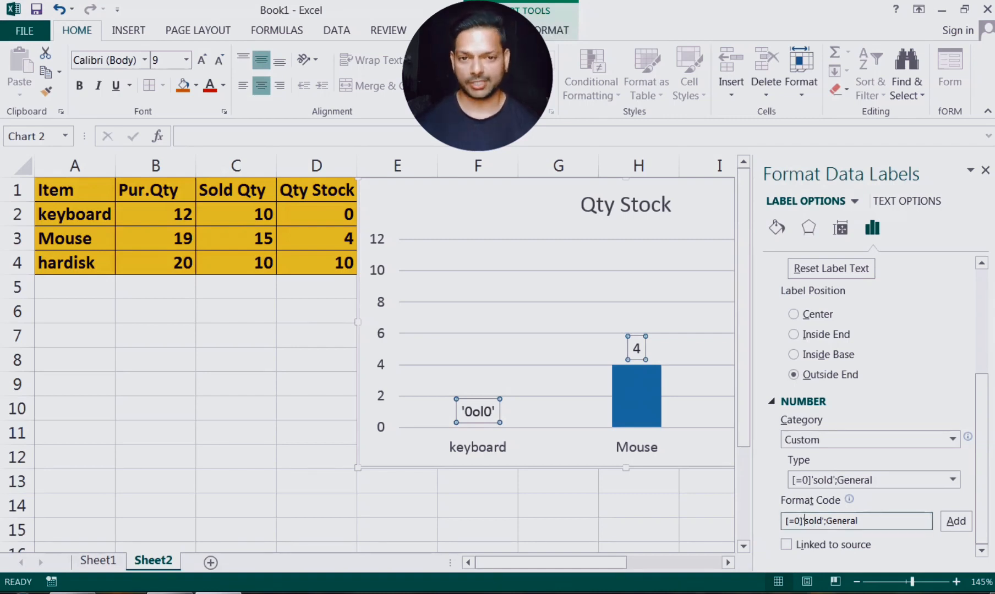
key(BackSpace)
text(")
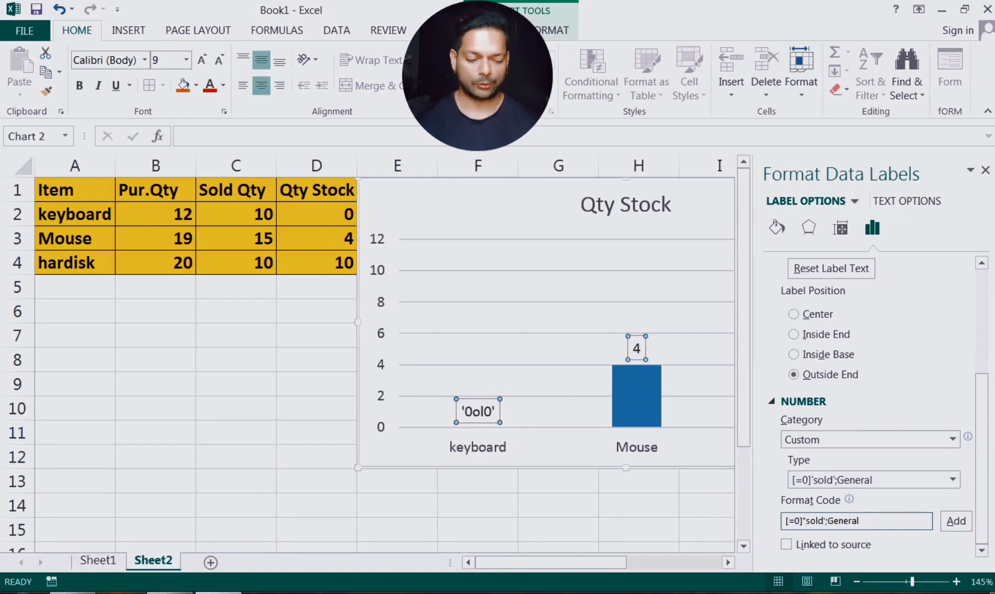
key(BackSpace)
text(")
click(955, 521)
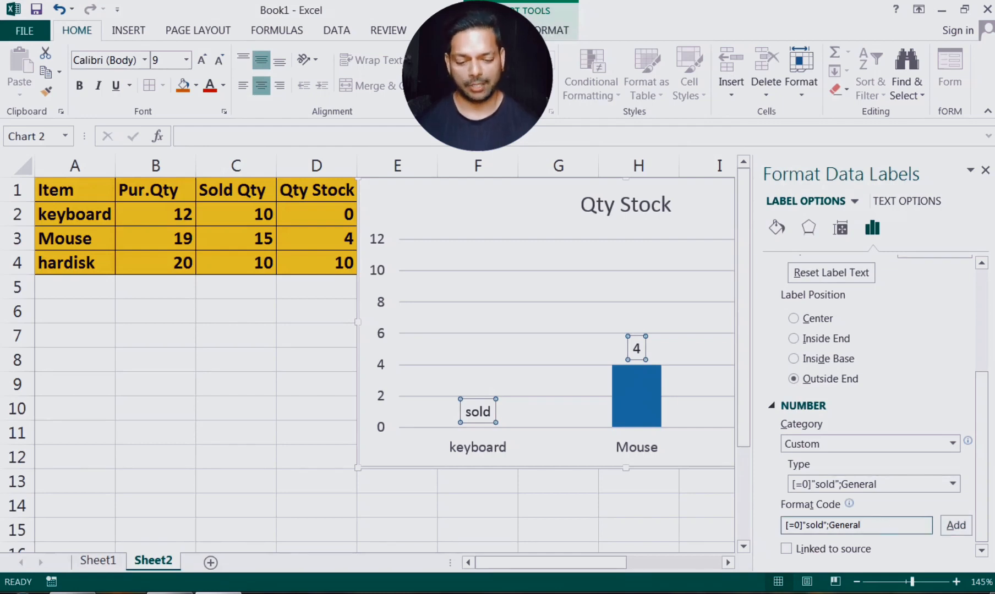
Prefix the data labels' format code with a red colour condition, making it [red][=0]"sold";General, and apply it.
click(787, 525)
click(787, 525)
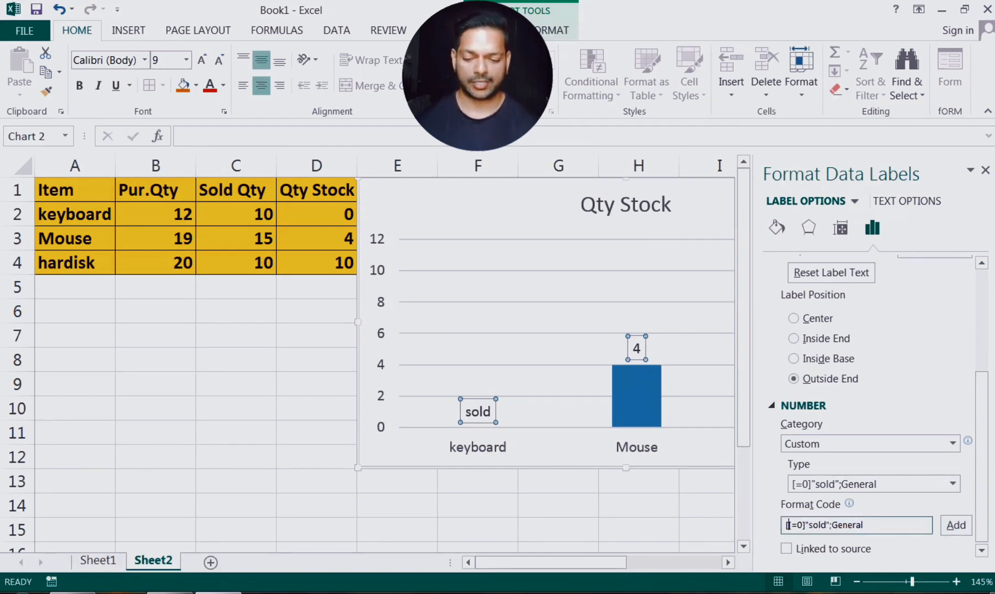
text(red])
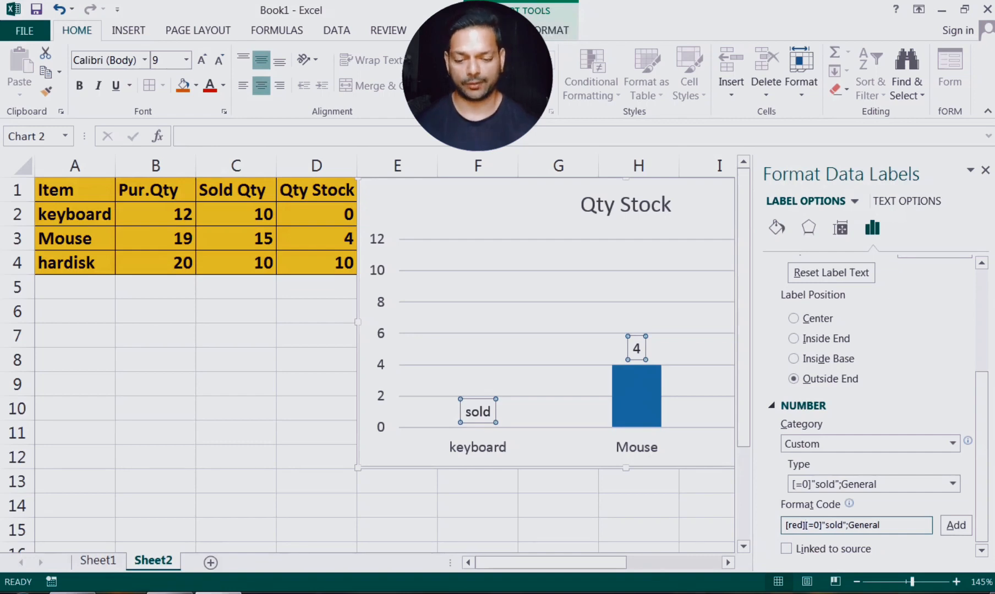
click(956, 526)
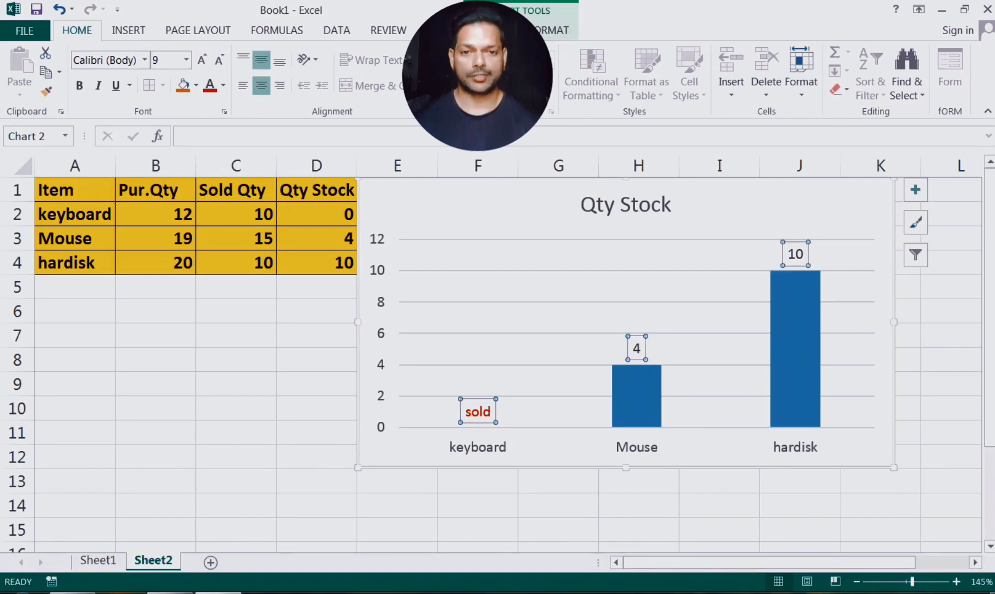
Change the keyboard's Qty Stock in cell D2 back to 2 to test the red label format.
click(311, 213)
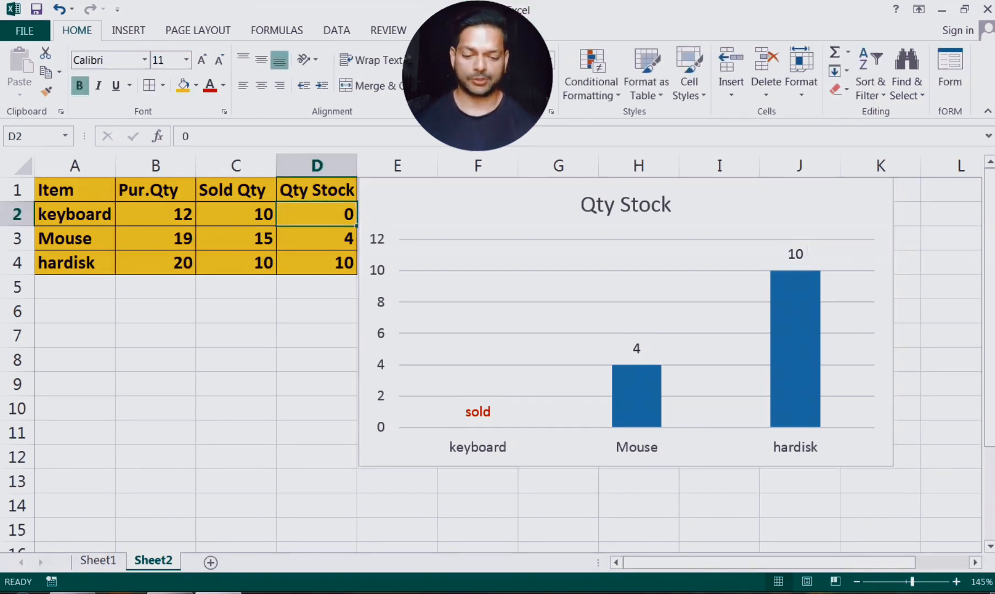
text(2)
click(324, 355)
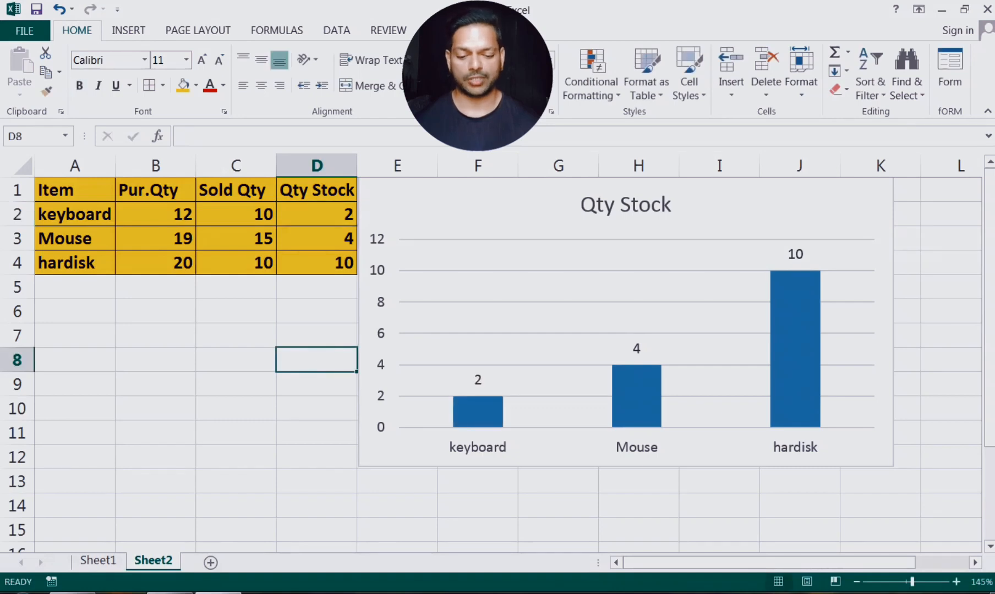
Set the keyboard's Sold Qty in cell C2 to 12.
click(156, 214)
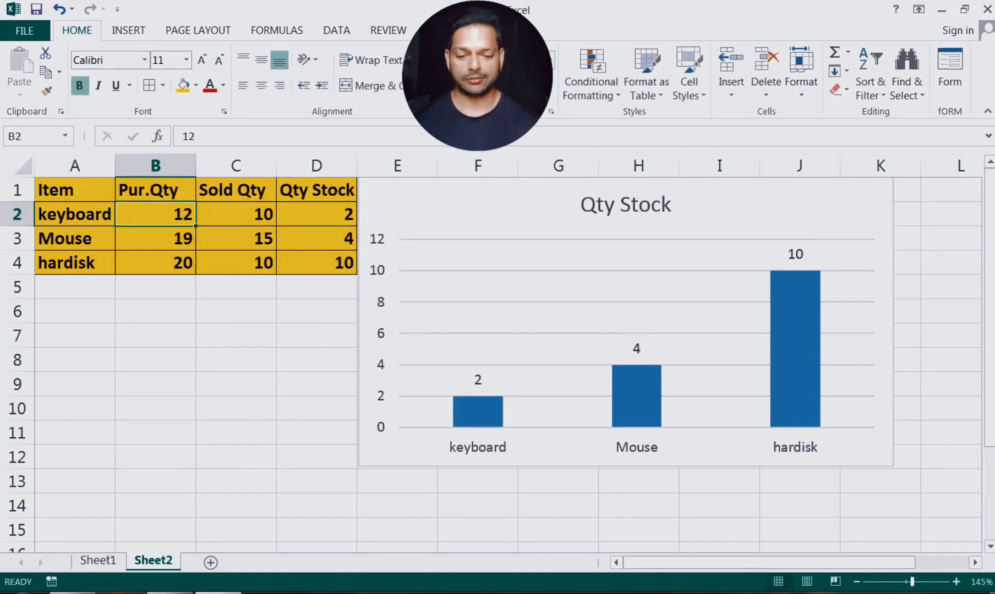
click(236, 214)
text(12)
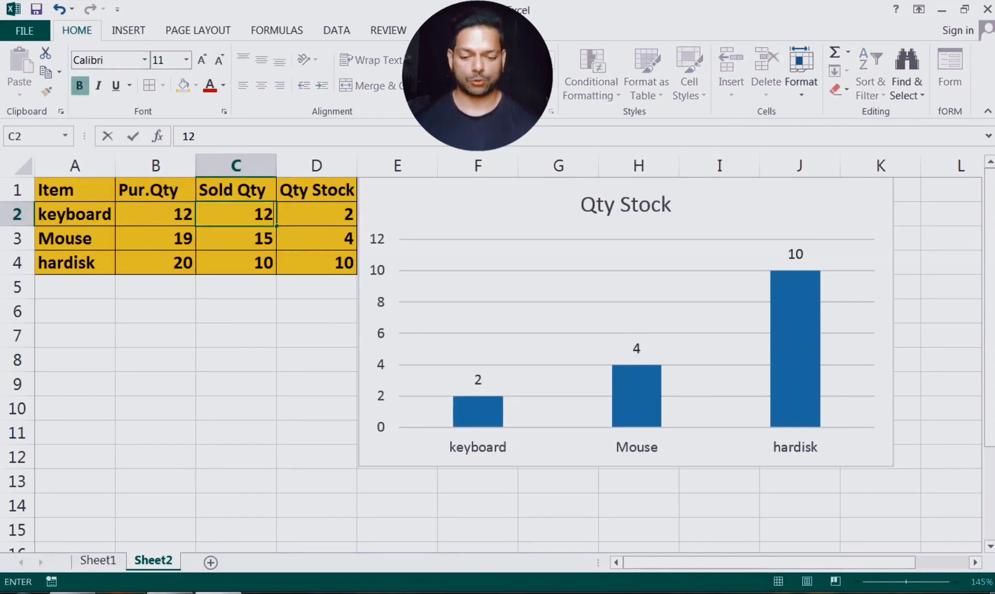
key(Return)
click(236, 214)
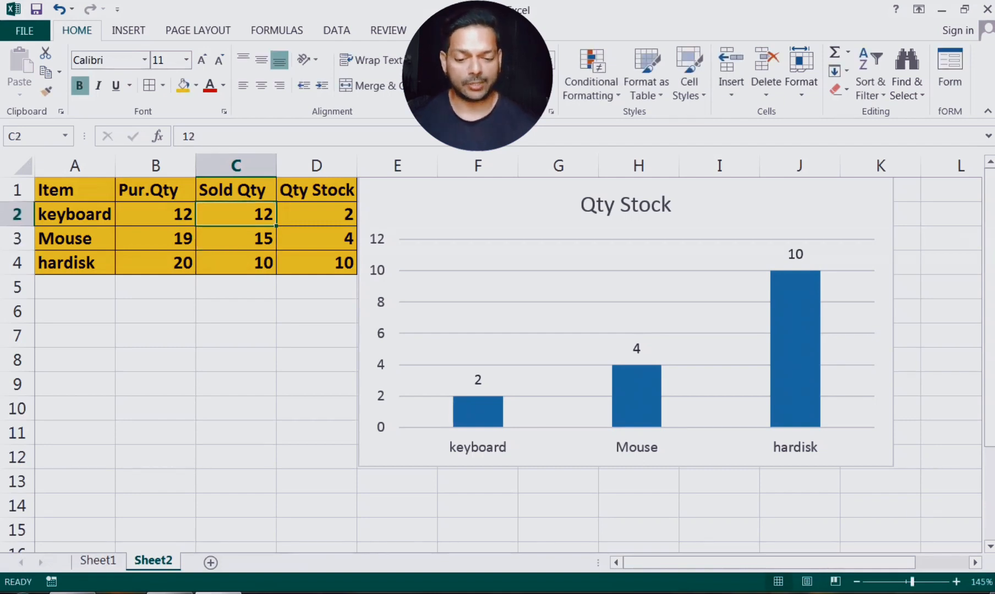
Enter the formula =B2-C2 in cell D2 to calculate the keyboard's stock, accepting the suggested typo correction.
click(330, 213)
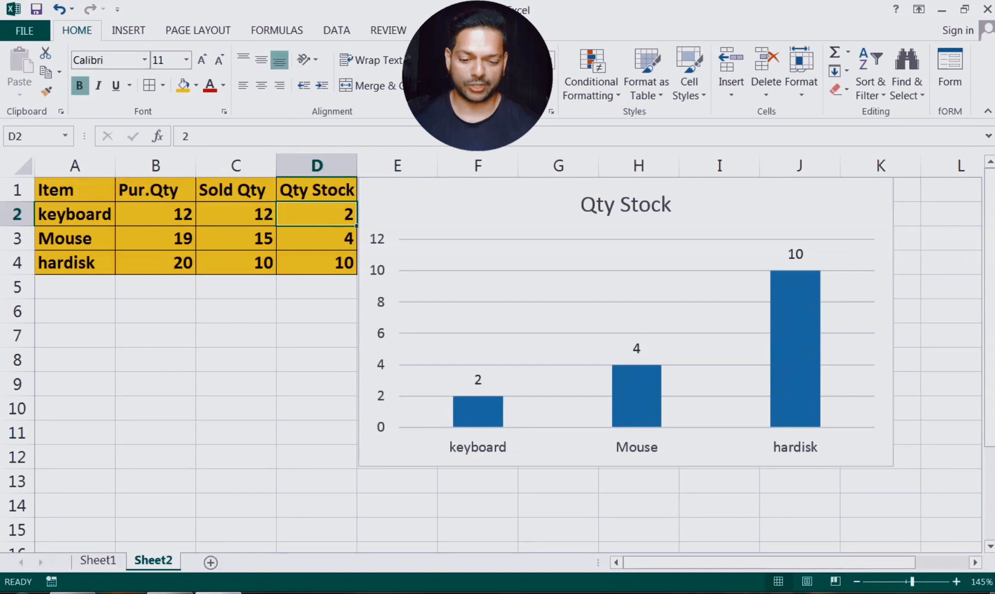
text(=)
click(160, 214)
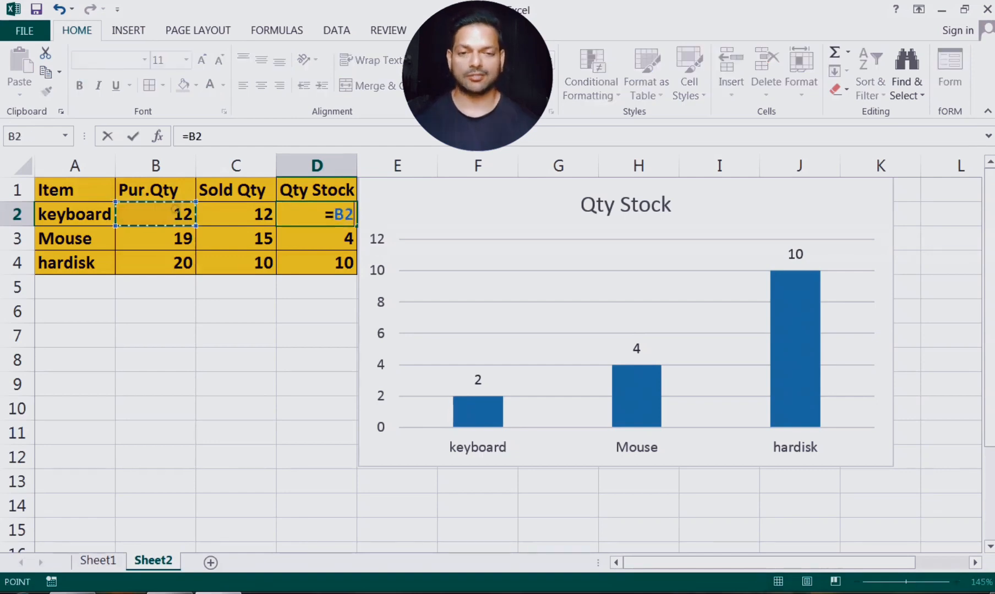
text(-)
click(235, 214)
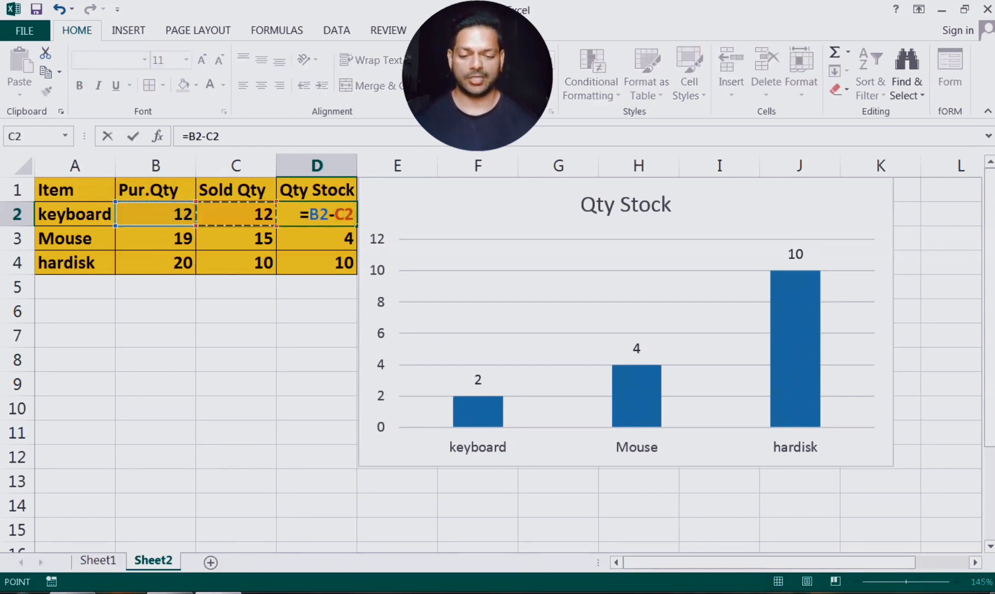
text())
key(Return)
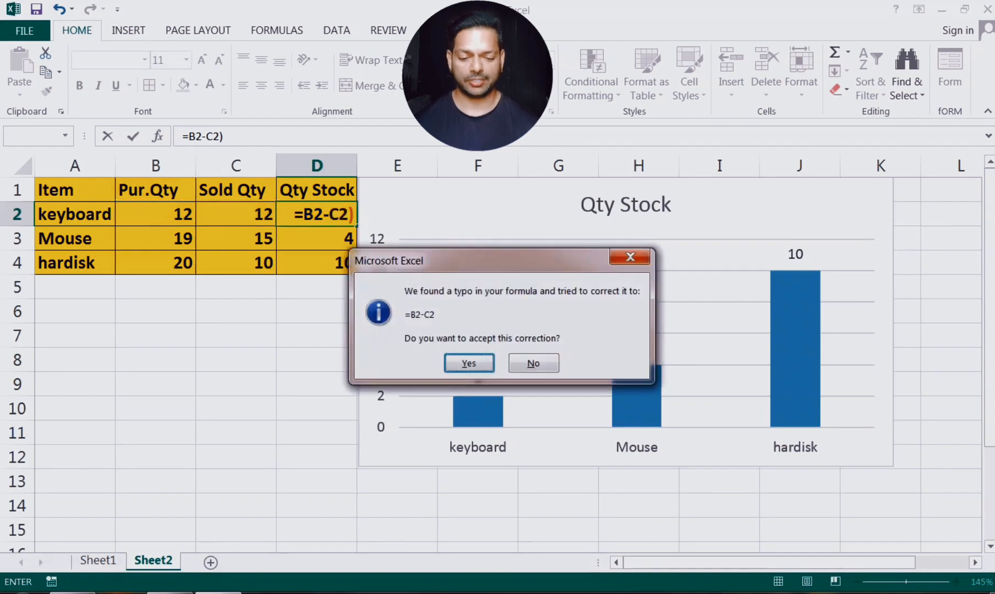
key(Return)
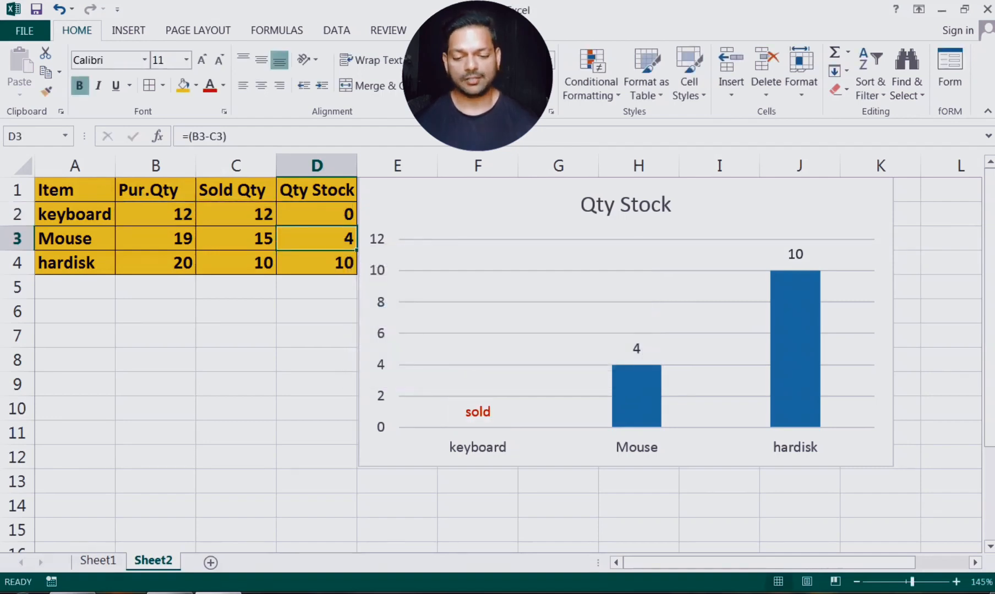
click(330, 213)
click(361, 226)
click(357, 223)
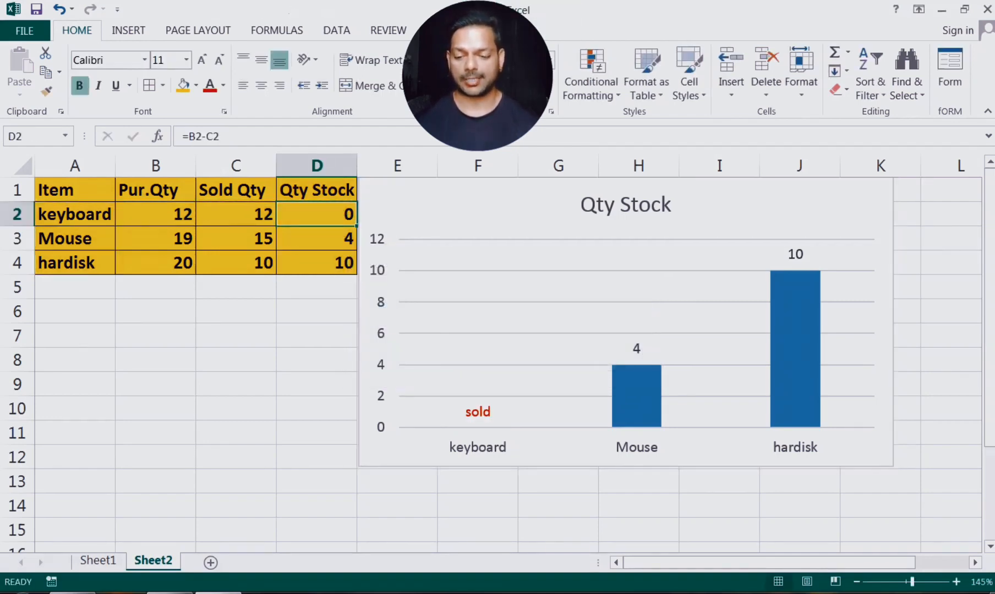
click(361, 226)
click(352, 218)
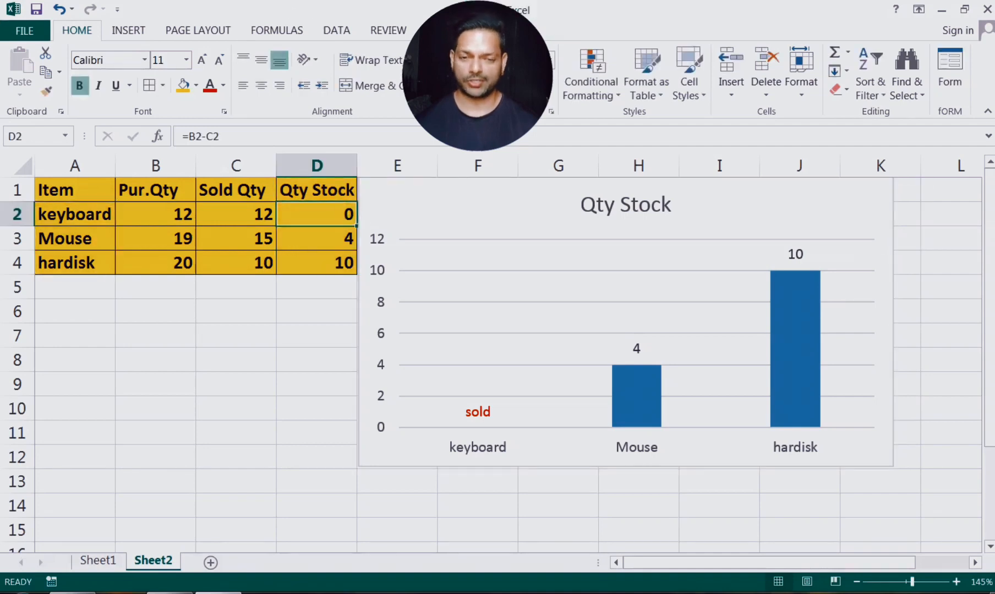
Fill the stock formula from cell D2 down through D4 for the Mouse and hardisk rows.
drag(357, 225, 357, 273)
click(322, 328)
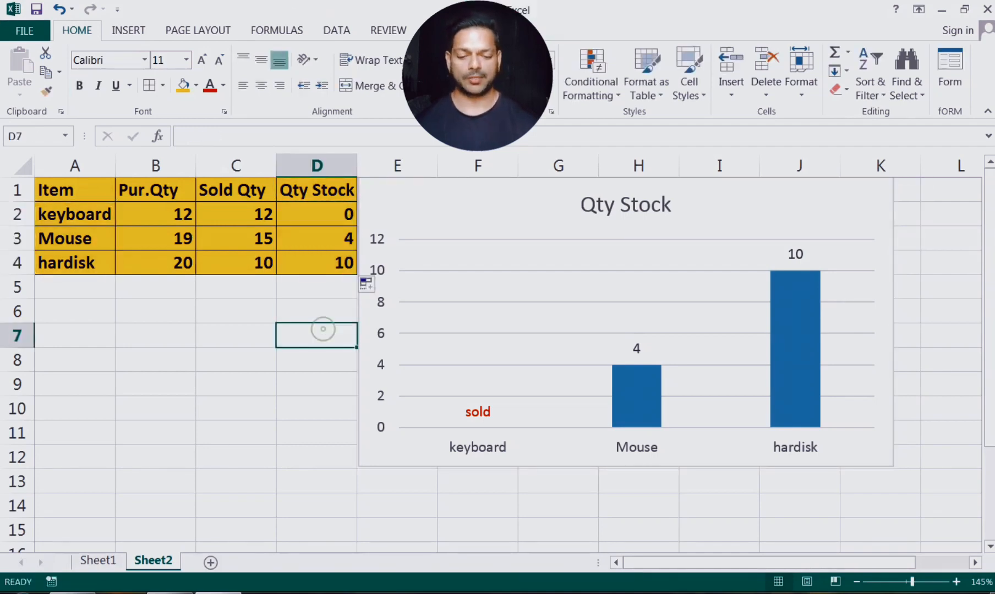
Set the Mouse's Sold Qty in cell C3 to 17 to test the stock formula and chart label.
click(245, 240)
text(17)
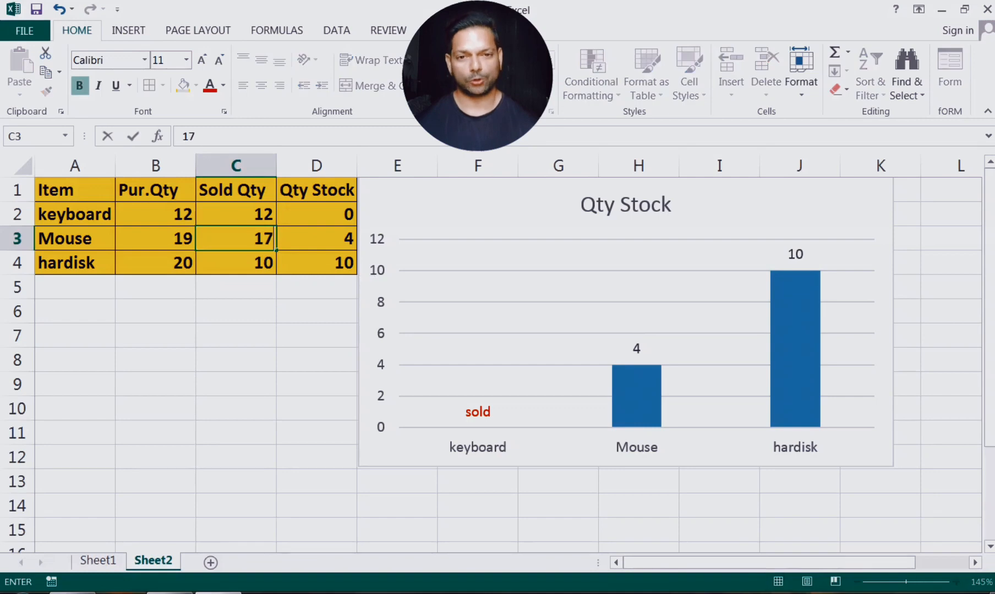
key(Return)
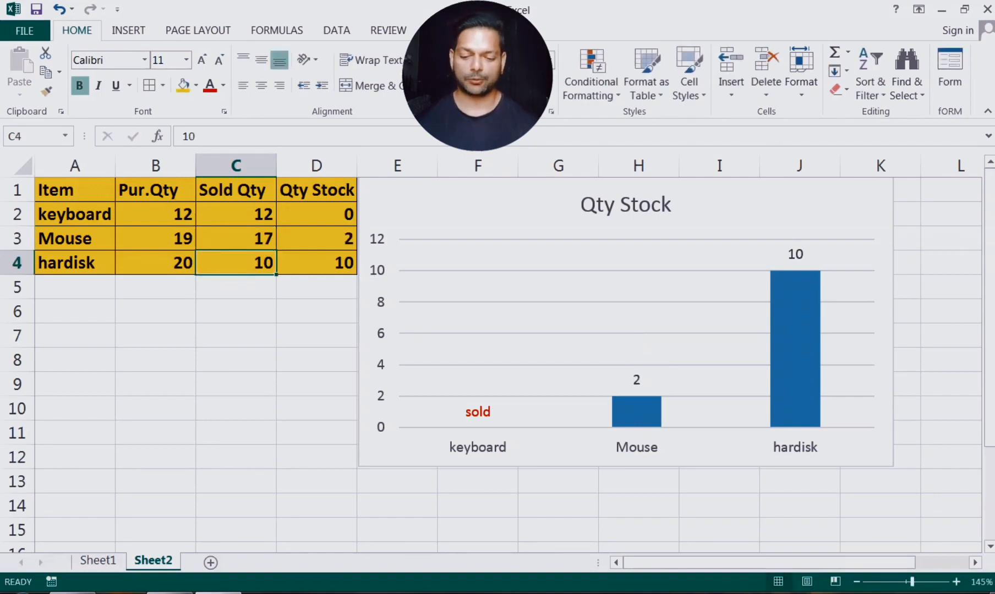
Set the Sold Qty to 20 for hardisk in C4 and to 19 for Mouse in C3.
click(316, 264)
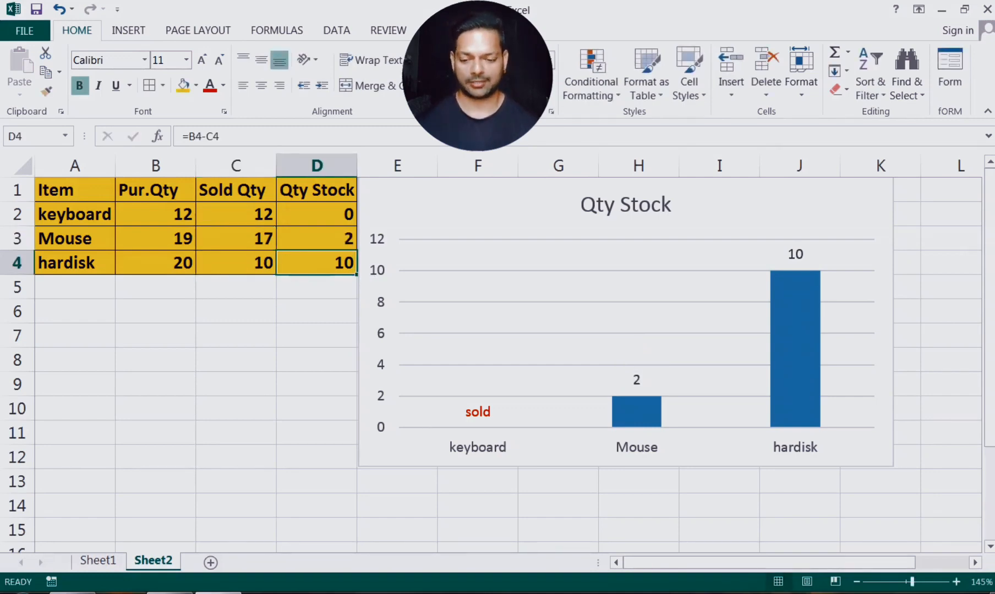
click(236, 263)
text(10)
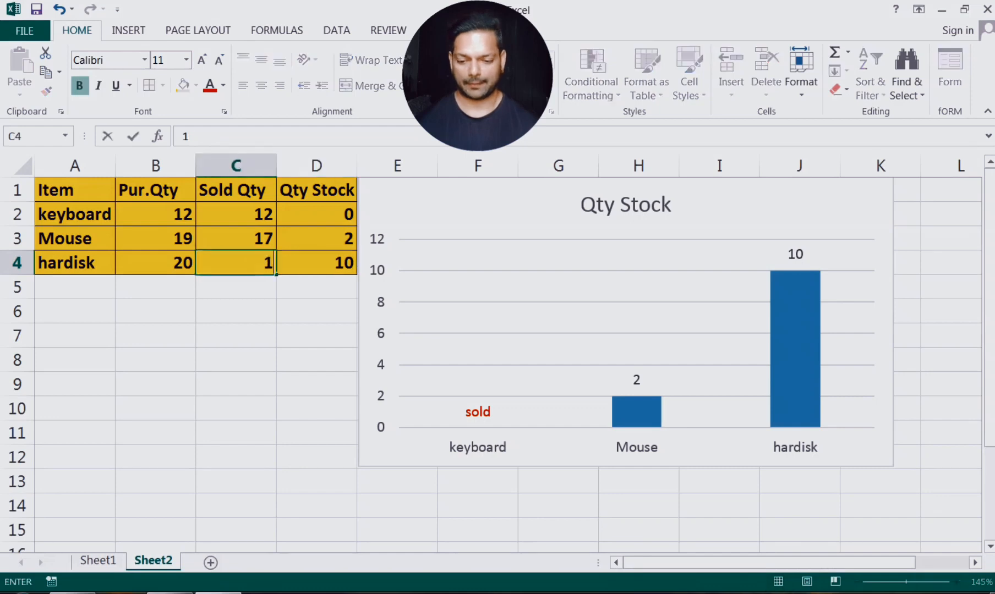
key(BackSpace)
key(BackSpace)
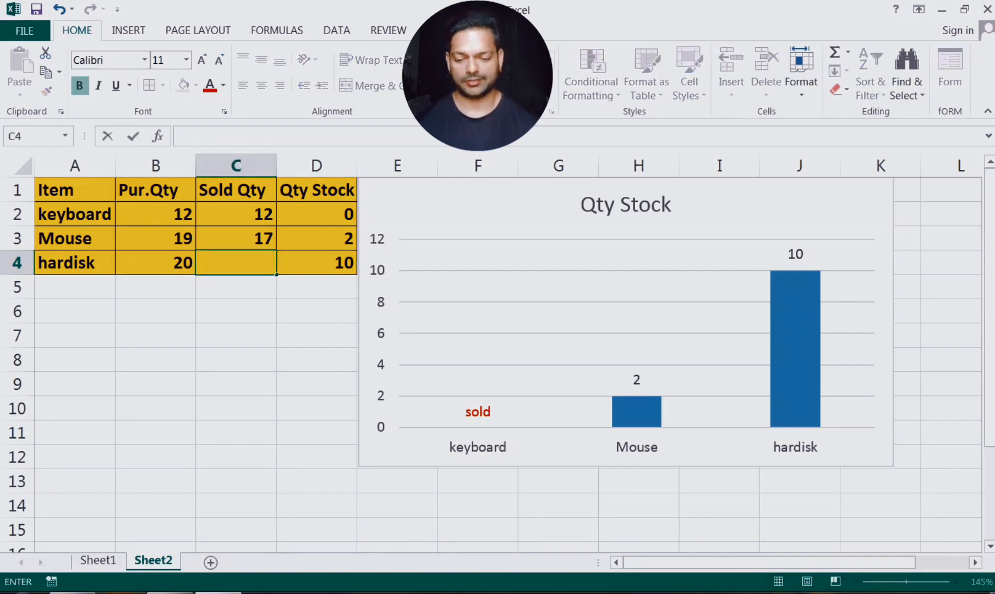
text(20)
key(Return)
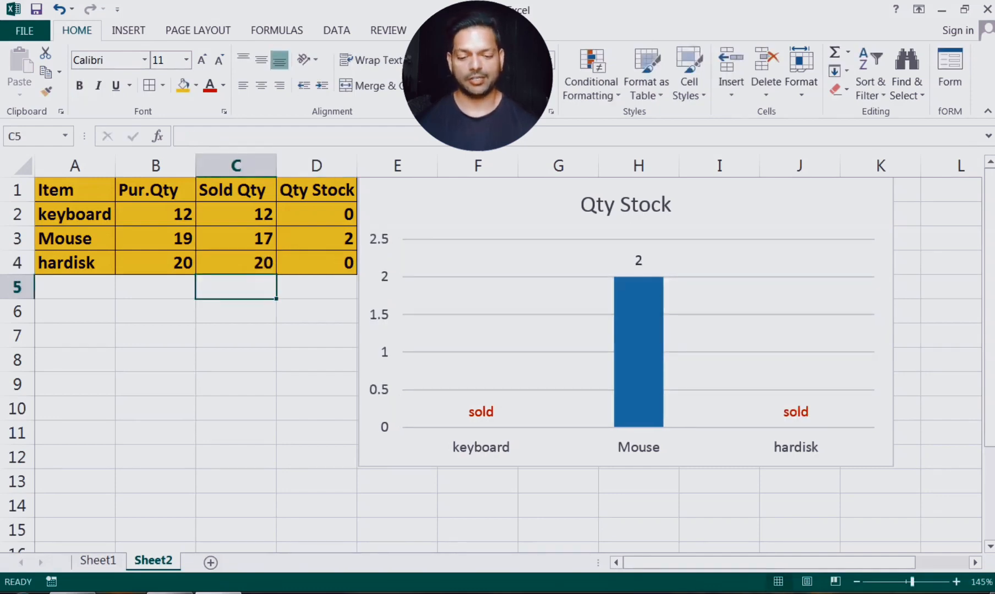
click(236, 239)
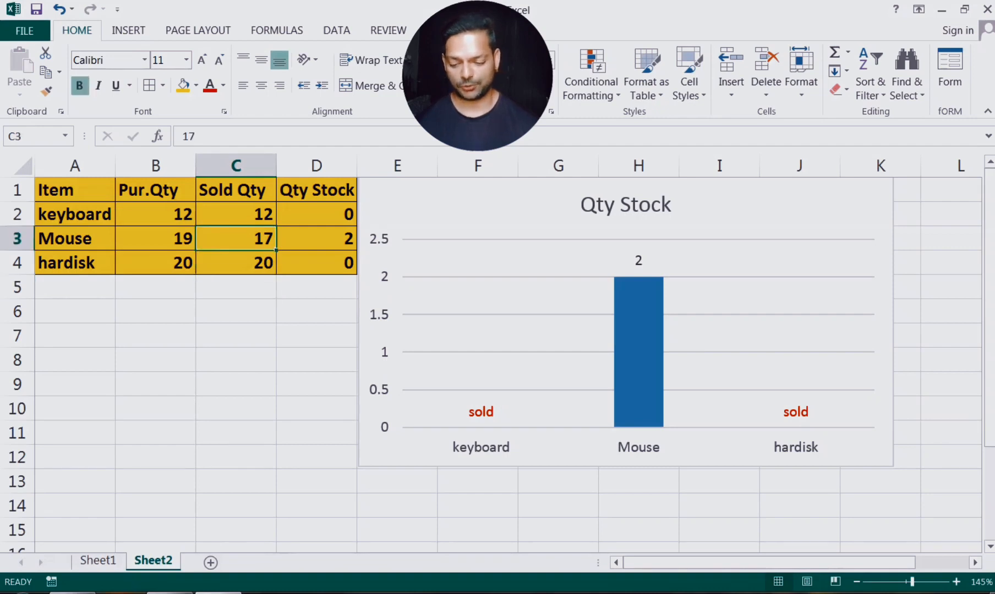
text(19)
key(Return)
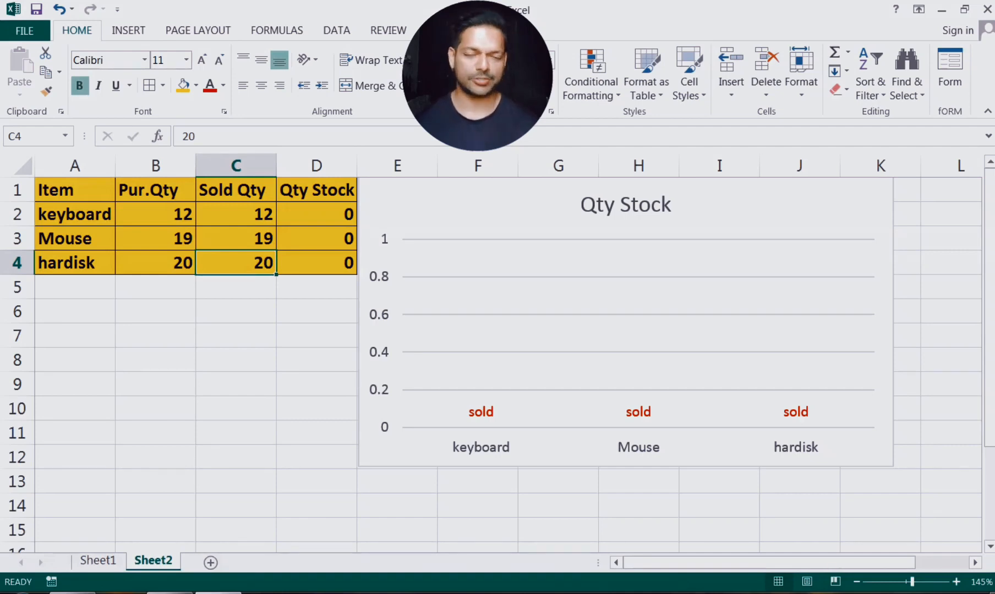
Set the Pur.Qty values in B2:B4 to 15 for keyboard, 25 for Mouse and 23 for hardisk.
click(227, 213)
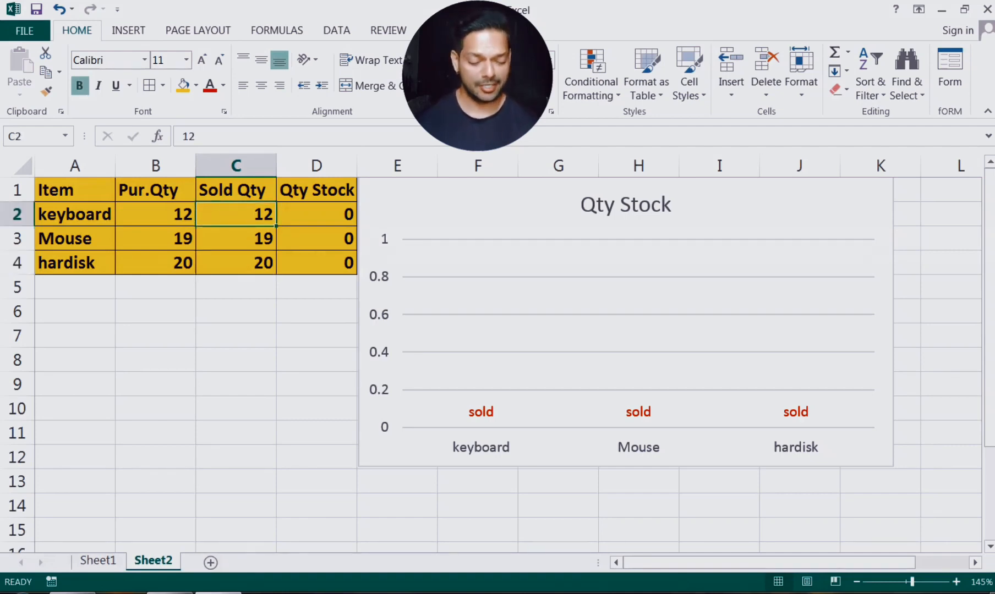
click(189, 216)
text(15)
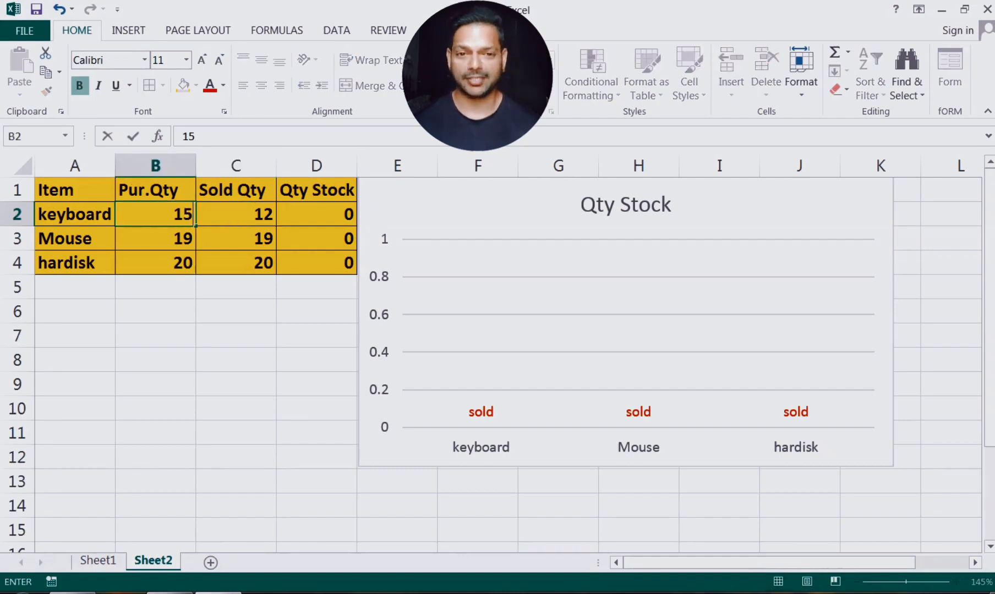
key(Return)
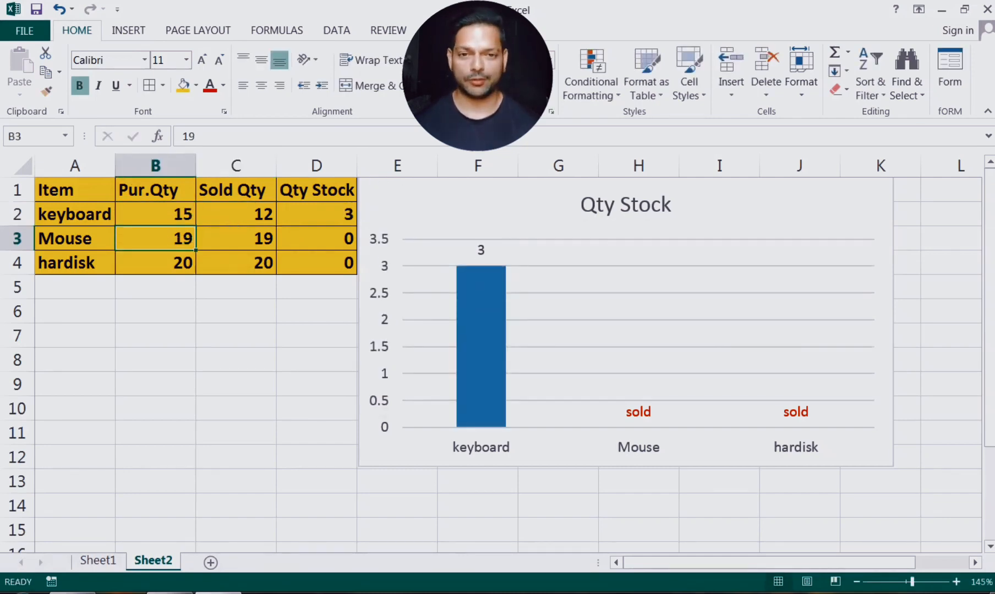
text(25)
key(Return)
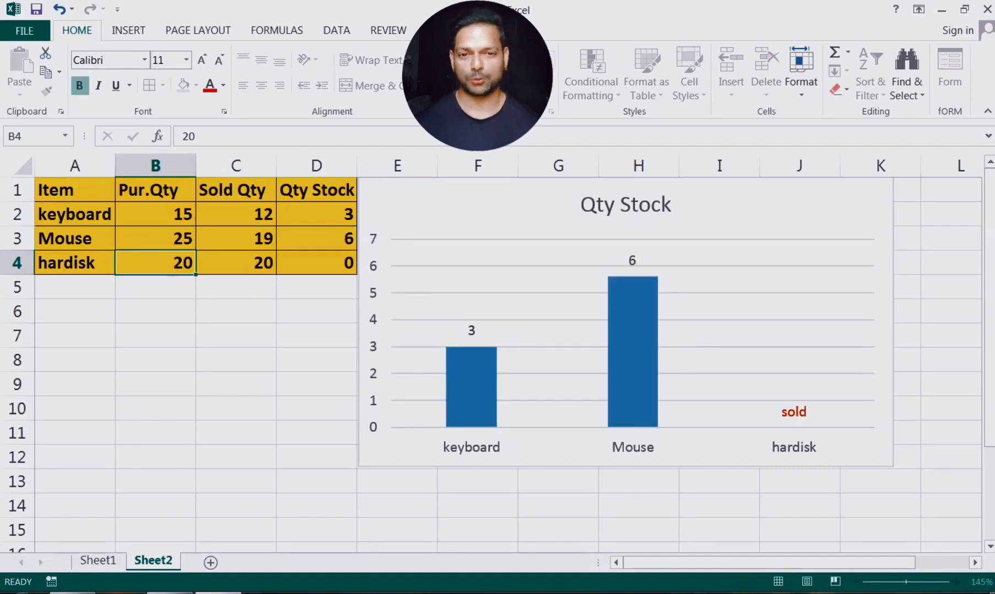
text(23)
key(Return)
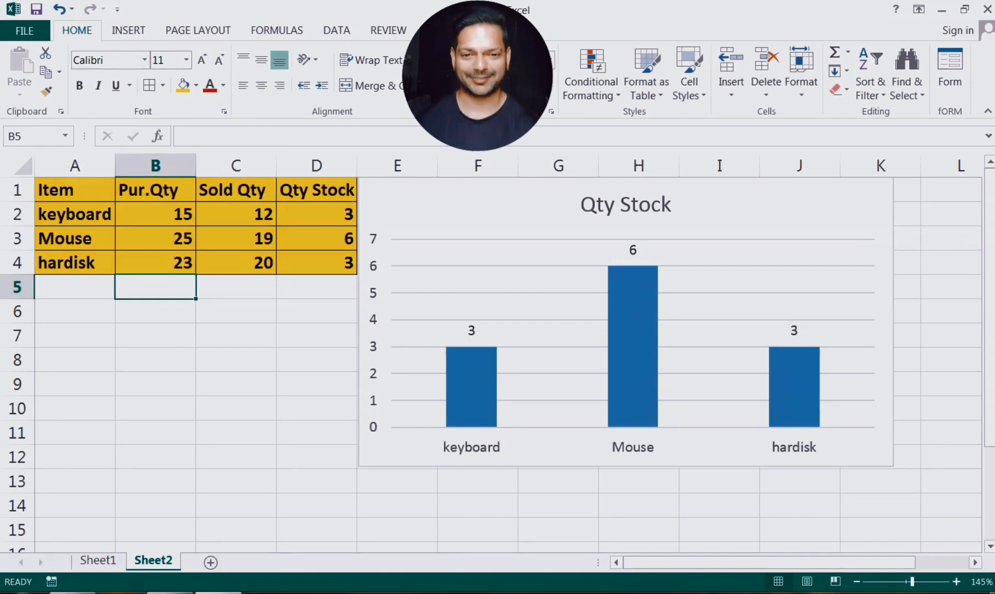
Review the custom number format code of the Qty Stock chart's data labels, and close the formatting options.
click(471, 330)
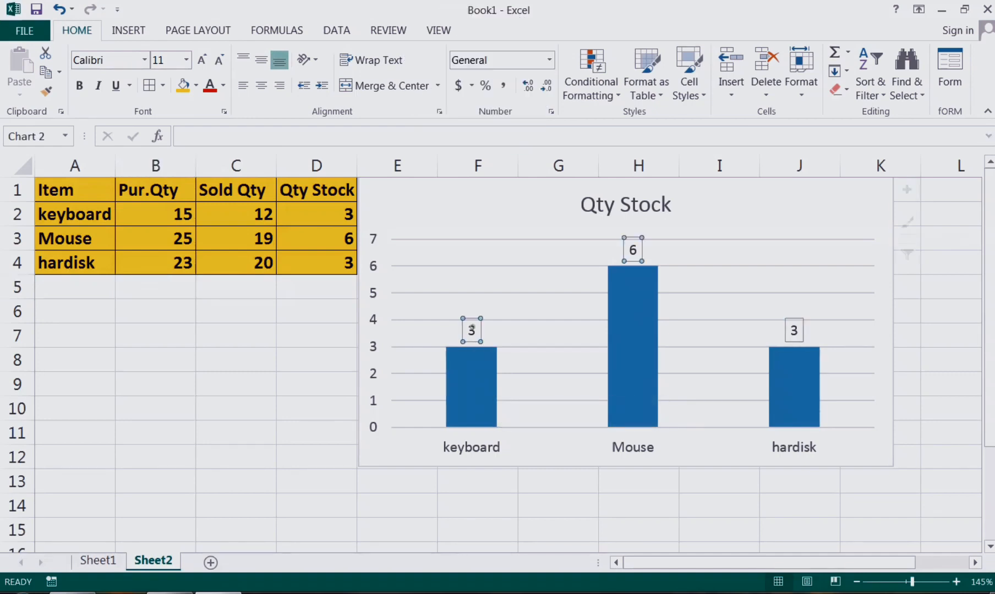
right_click(469, 330)
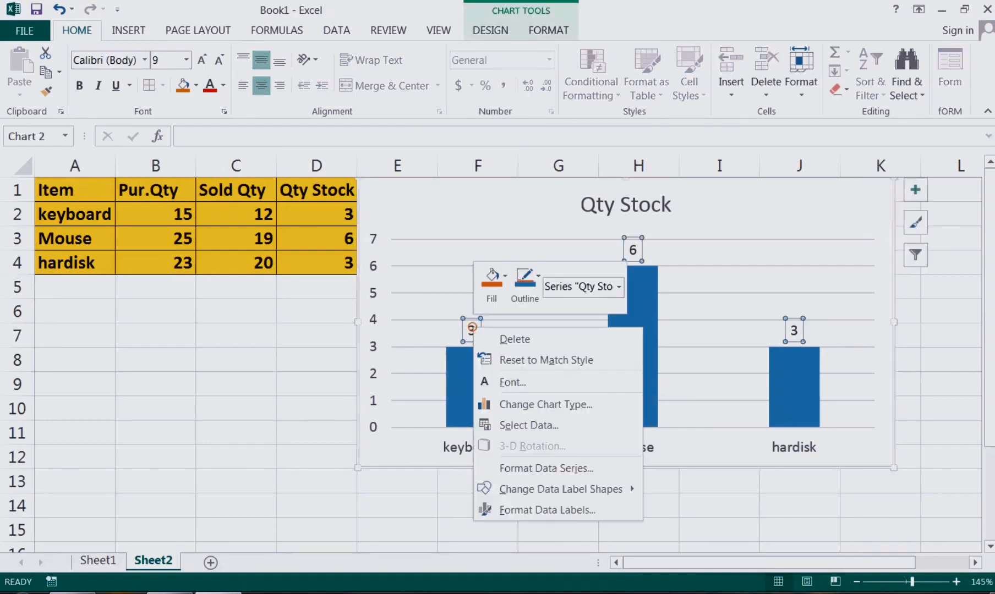
click(550, 511)
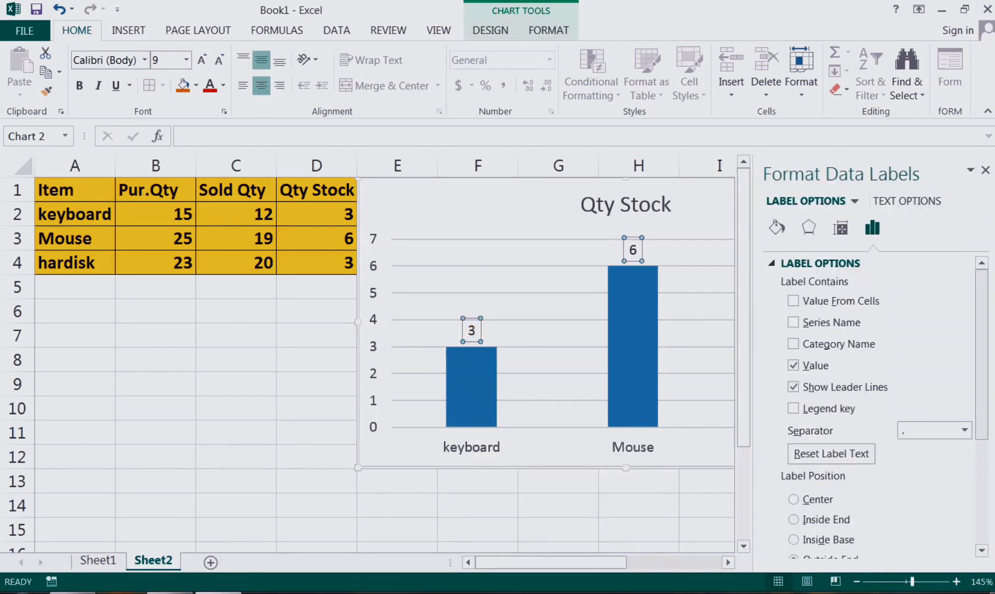
drag(982, 303, 982, 408)
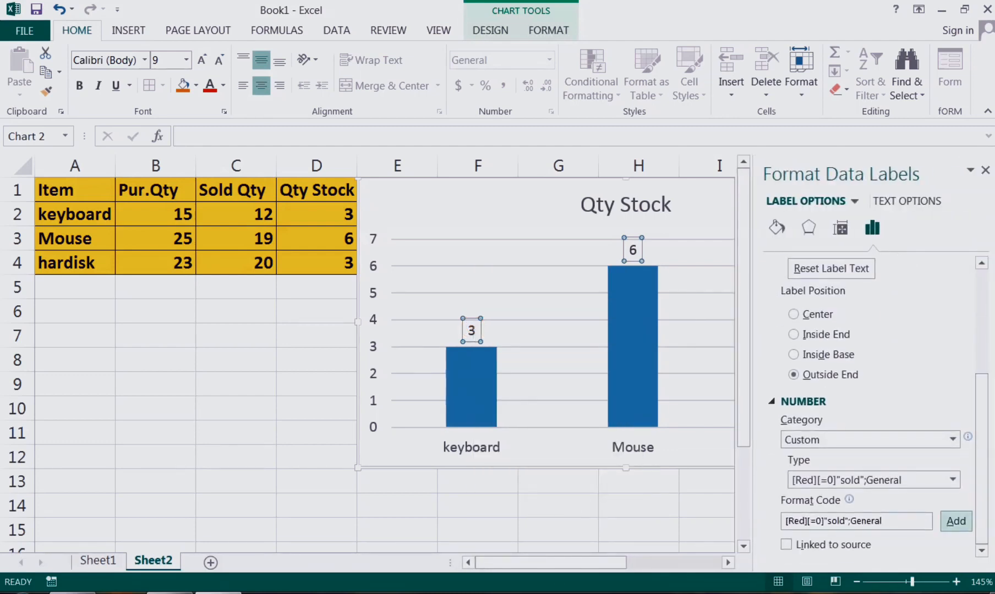
click(956, 521)
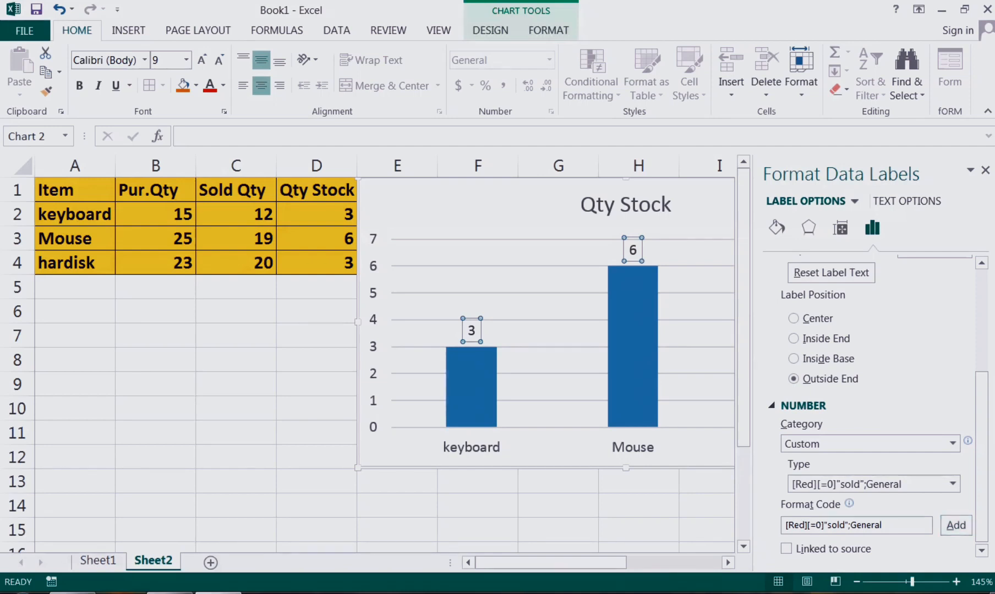
click(985, 170)
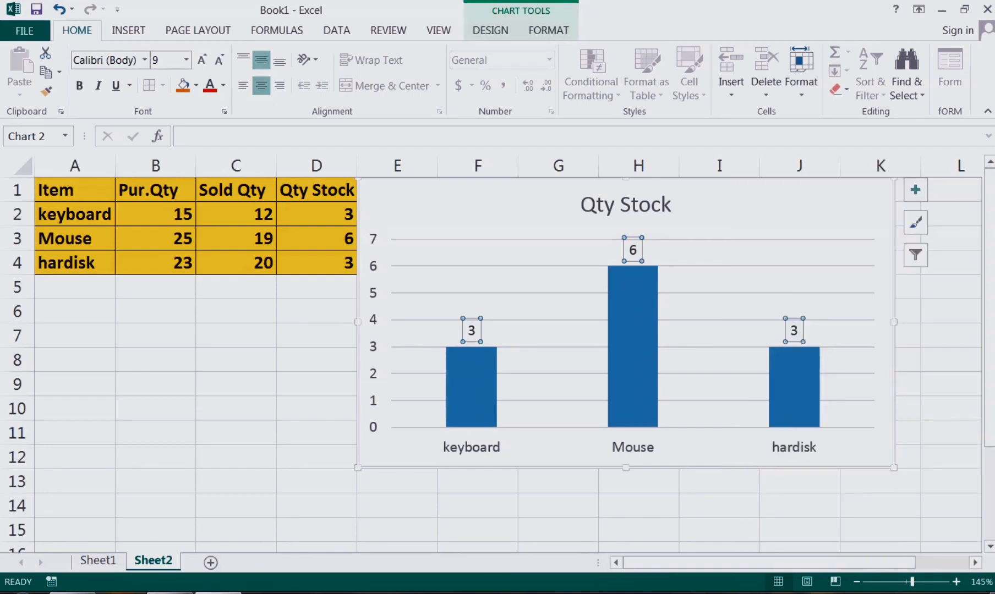
Set the keyboard's Sold Qty in cell C2 to 15 to test the zero-stock label.
click(218, 215)
text(15)
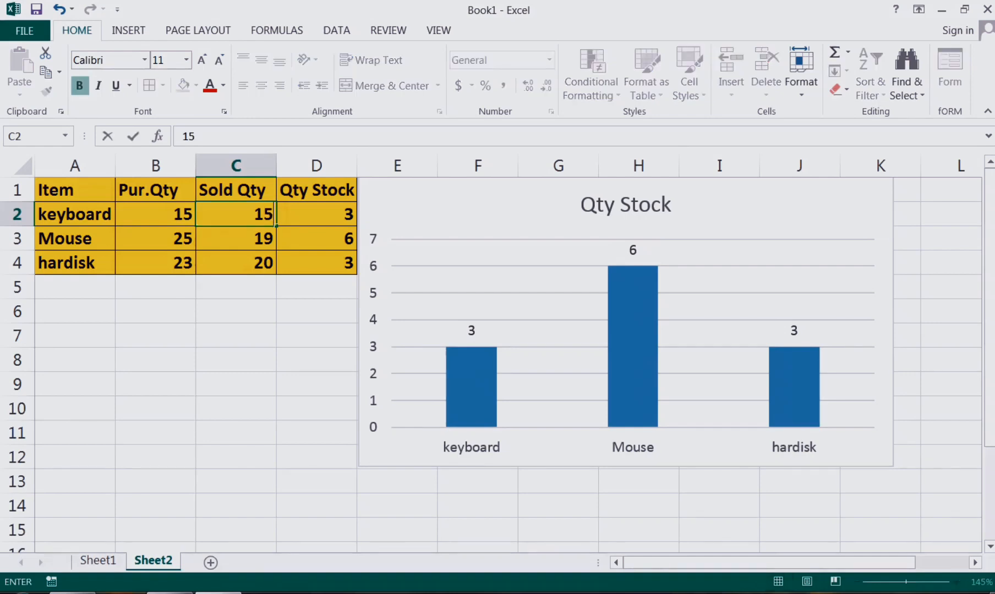
key(Return)
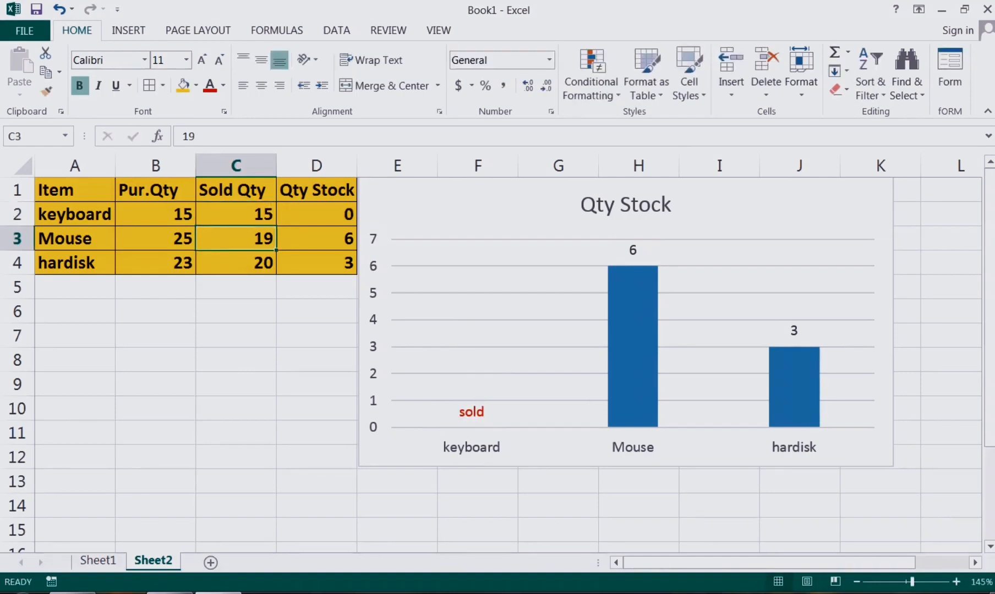